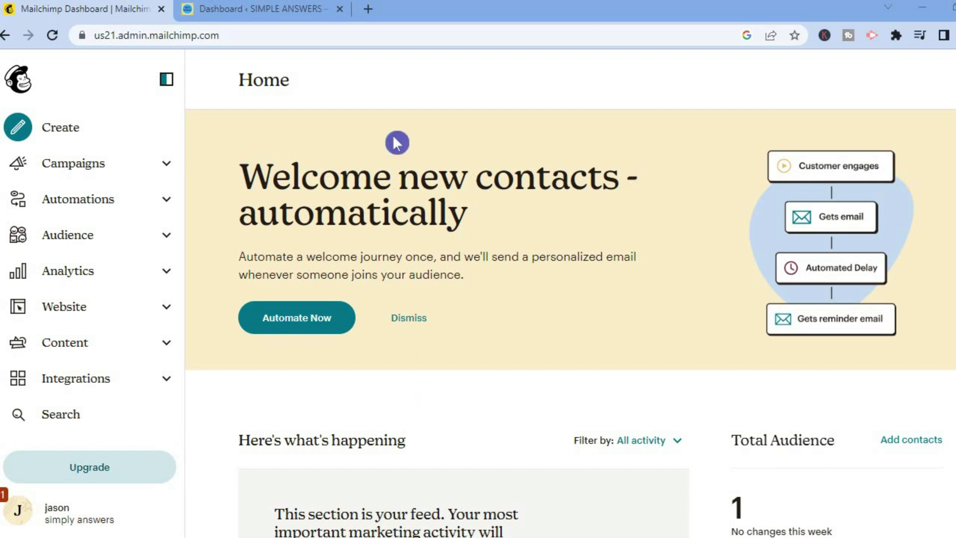
Step: Start a new pop-up signup form for the simply answers audience
{"action": "left_click", "coordinate": [122, 137]}
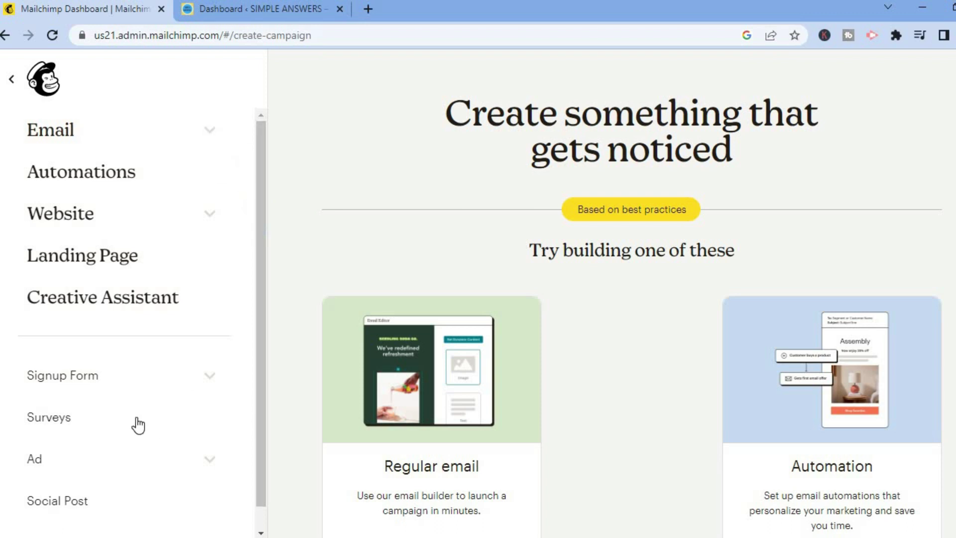
{"action": "left_click", "coordinate": [218, 415]}
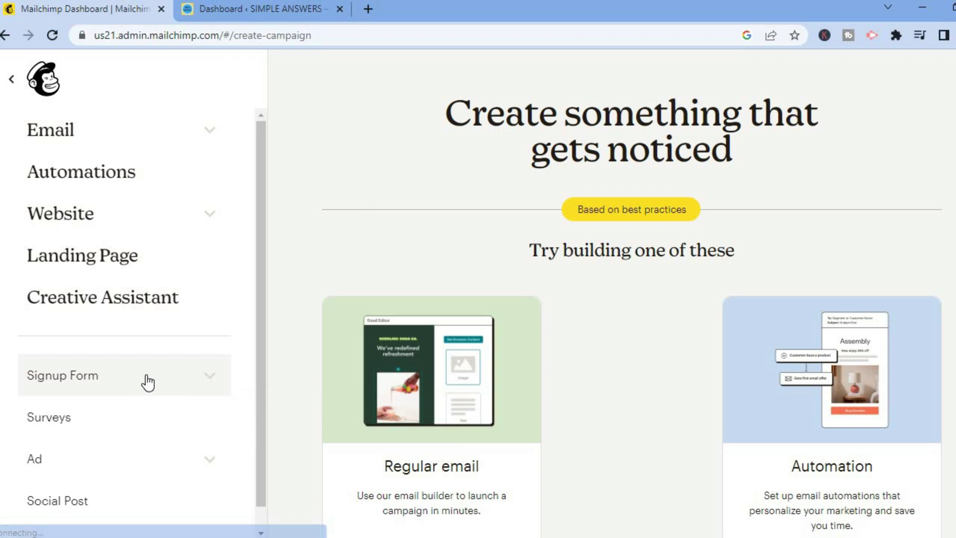
{"action": "left_click", "coordinate": [148, 381]}
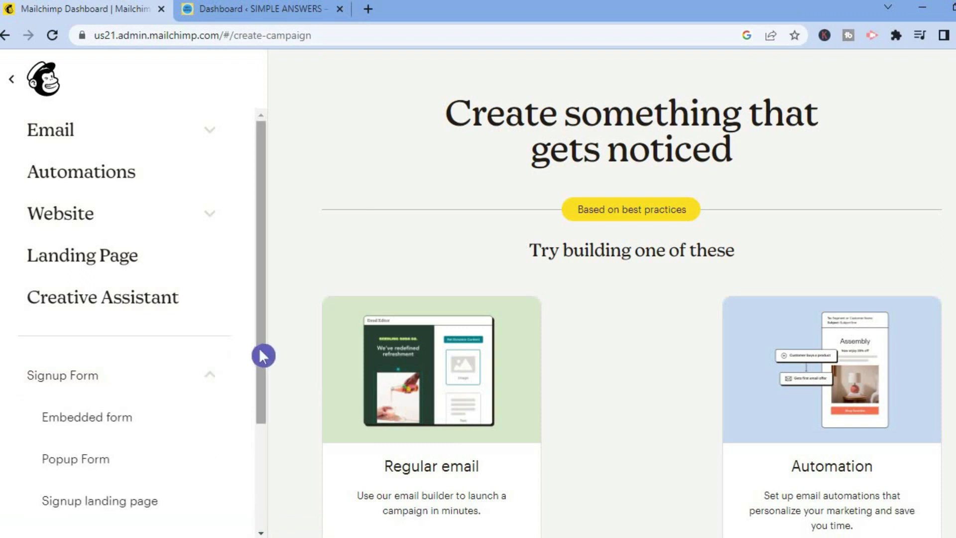
{"action": "left_click_drag", "start_coordinate": [261, 378], "coordinate": [258, 412]}
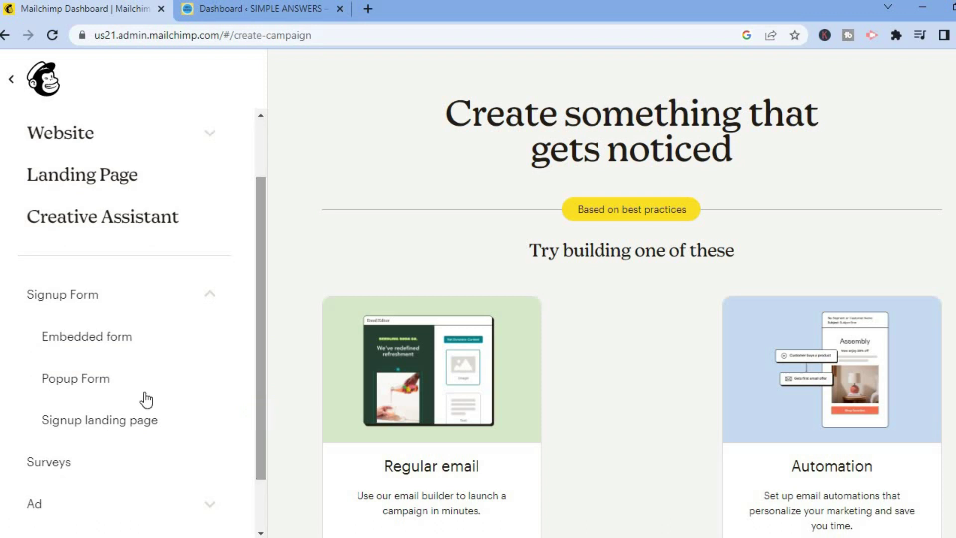
{"action": "left_click", "coordinate": [96, 382]}
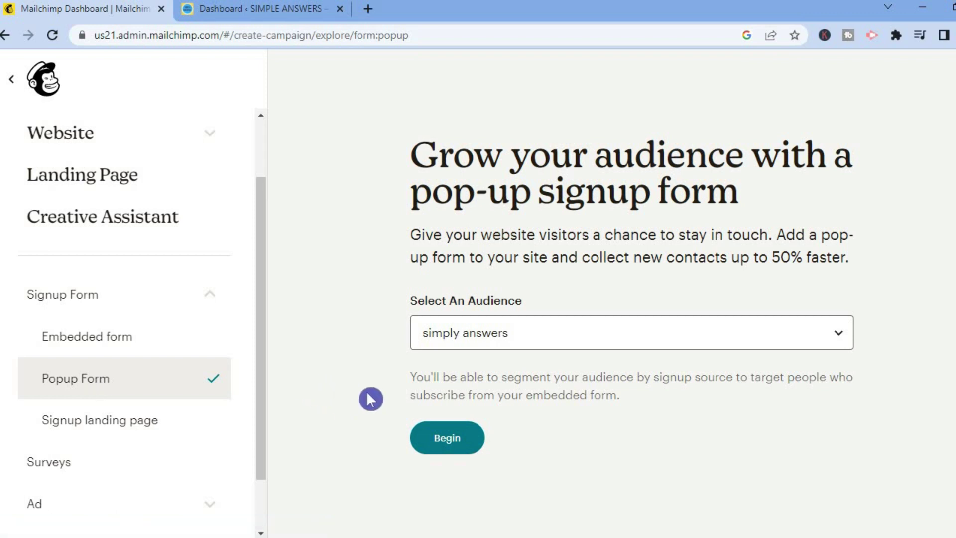
{"action": "left_click", "coordinate": [438, 441]}
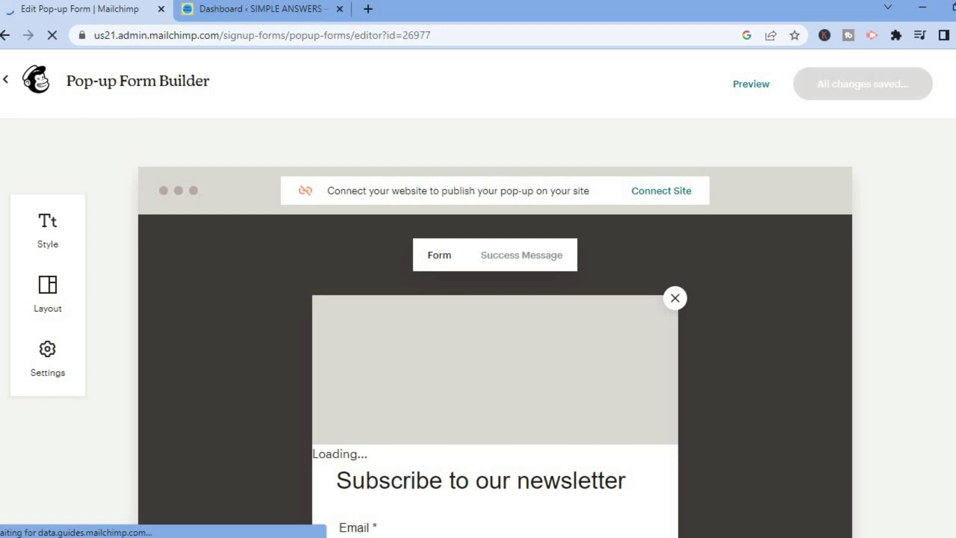
Step: Upload the Mailchimp-Symbol file from the Downloads folder and set it as the pop-up form's header image
{"action": "scroll", "coordinate": [478, 329], "scroll_direction": "down", "scroll_amount": 3}
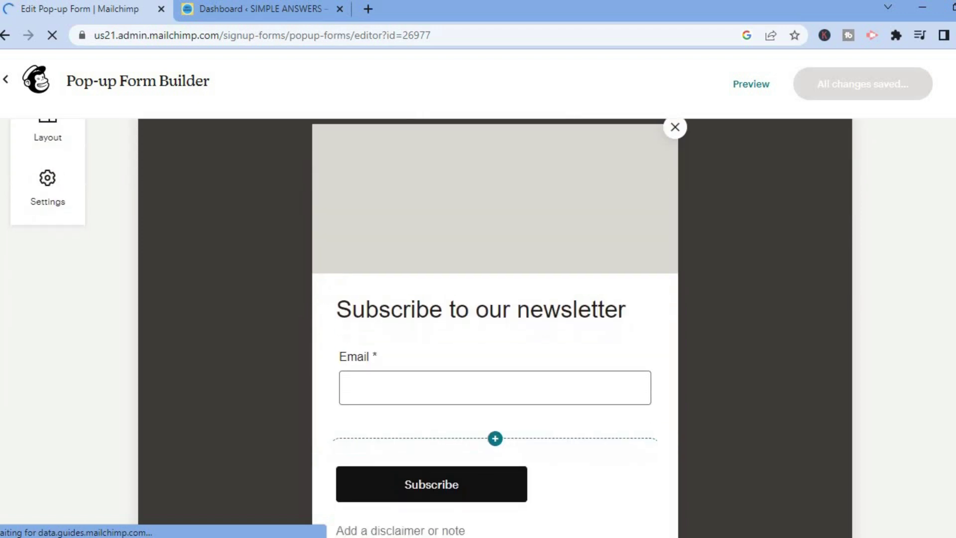
{"action": "scroll", "coordinate": [478, 329], "scroll_direction": "up", "scroll_amount": 1}
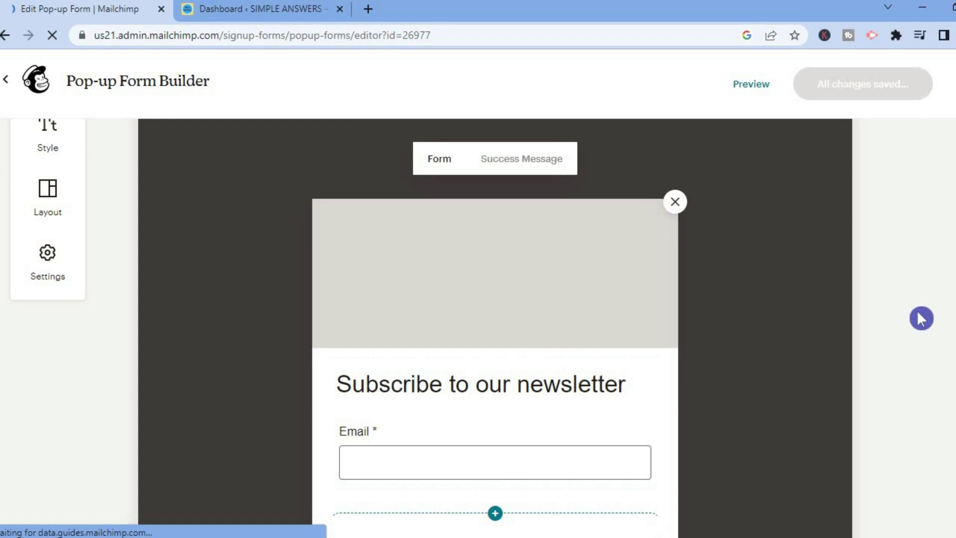
{"action": "scroll", "coordinate": [477, 328], "scroll_direction": "down", "scroll_amount": 1}
{"action": "mouse_move", "coordinate": [493, 254]}
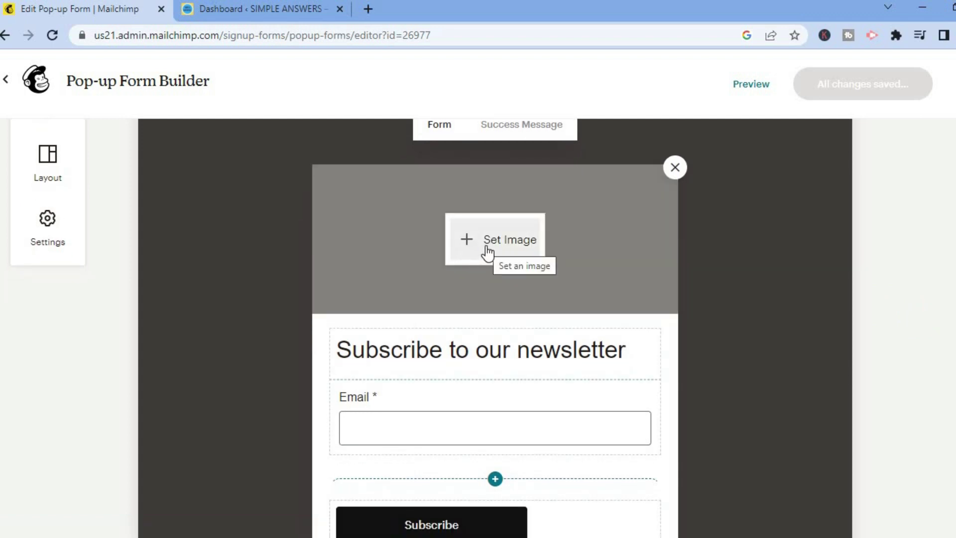
{"action": "left_click", "coordinate": [489, 252]}
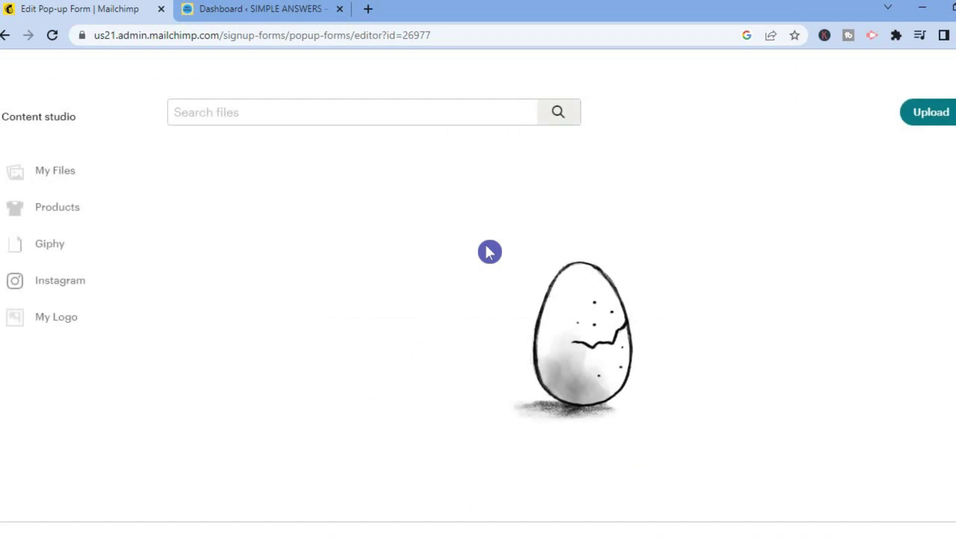
{"action": "left_click", "coordinate": [939, 122]}
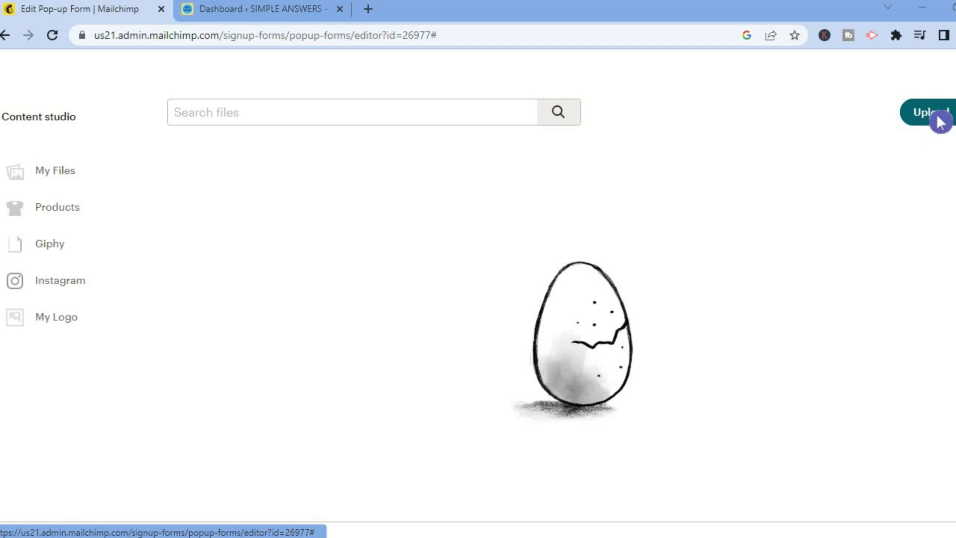
{"action": "left_click_drag", "start_coordinate": [94, 199], "coordinate": [103, 119]}
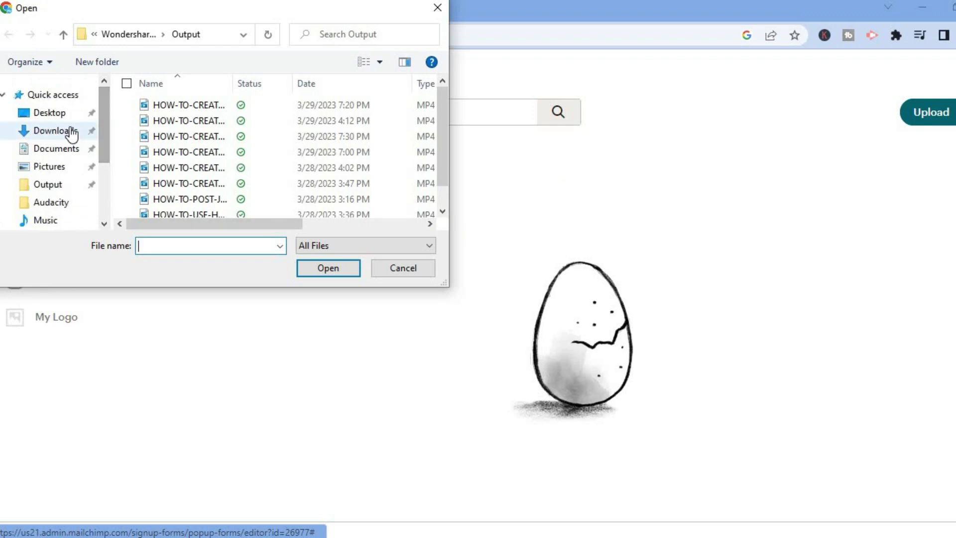
{"action": "left_click", "coordinate": [72, 132]}
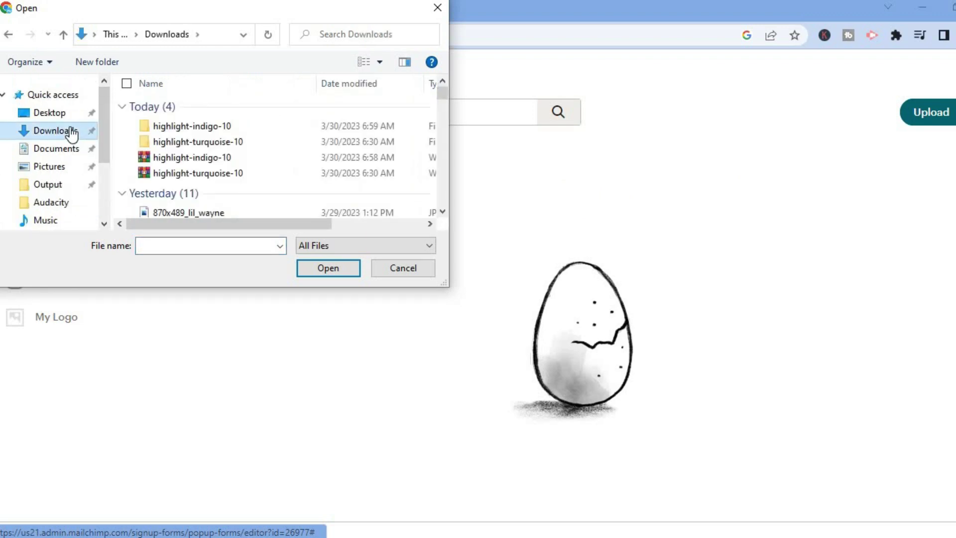
{"action": "scroll", "coordinate": [448, 103], "scroll_direction": "down", "scroll_amount": 2}
{"action": "scroll", "coordinate": [448, 103], "scroll_direction": "up", "scroll_amount": 3}
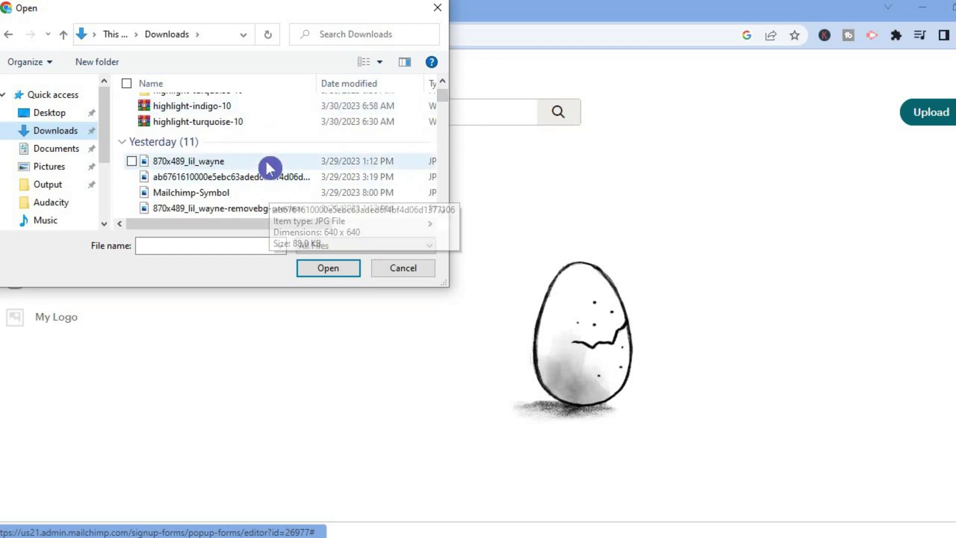
{"action": "left_click", "coordinate": [241, 193]}
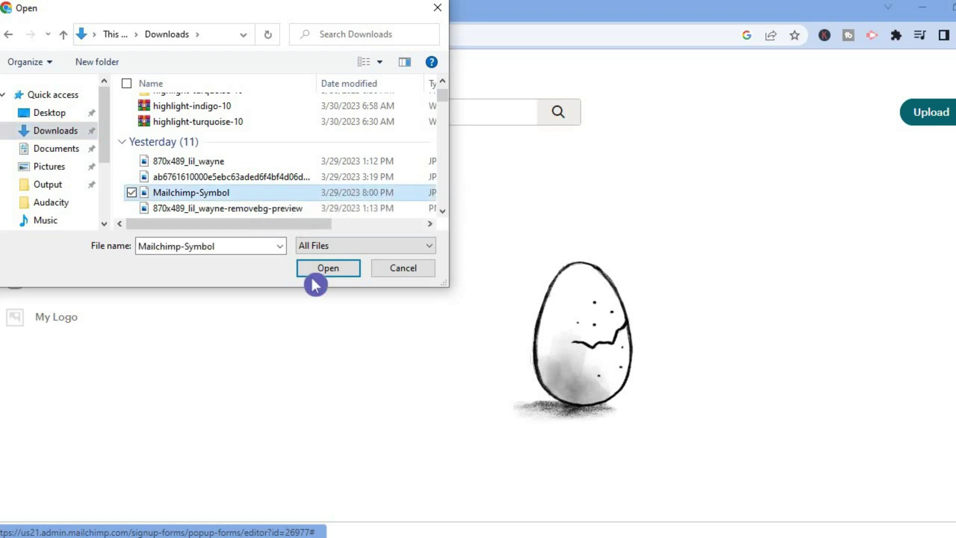
{"action": "left_click", "coordinate": [320, 271]}
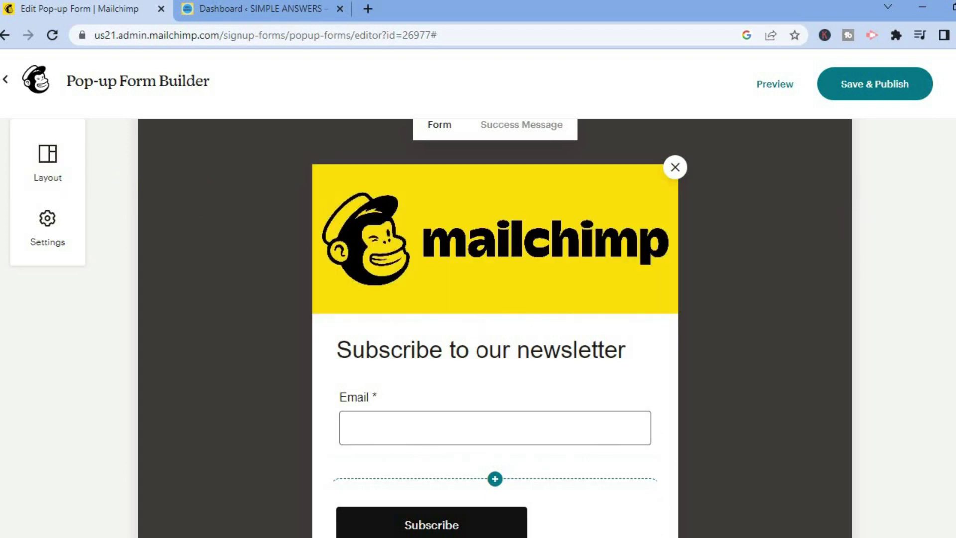
Step: Look through the layouts available for the pop-up form, keeping the one with the image above the text
{"action": "scroll", "coordinate": [301, 262], "scroll_direction": "up", "scroll_amount": 2}
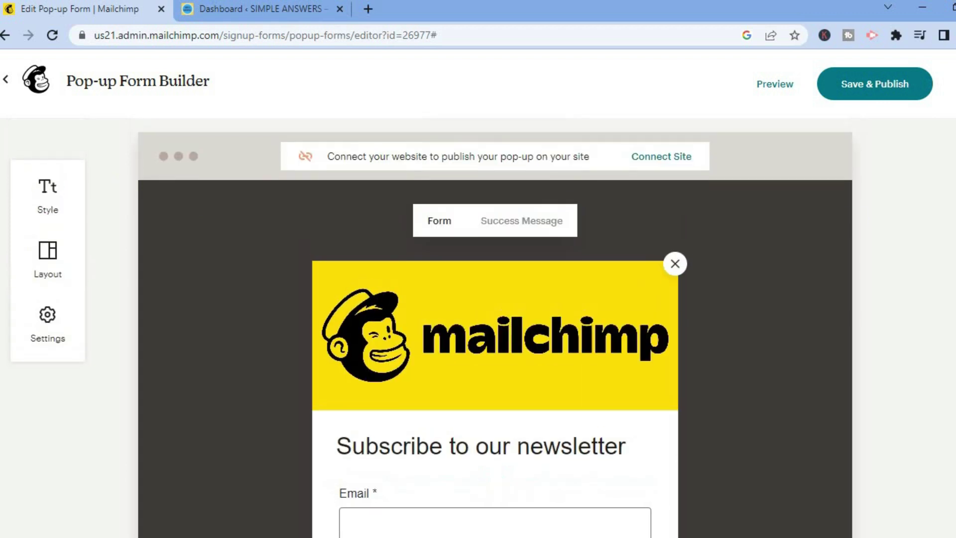
{"action": "left_click", "coordinate": [44, 254]}
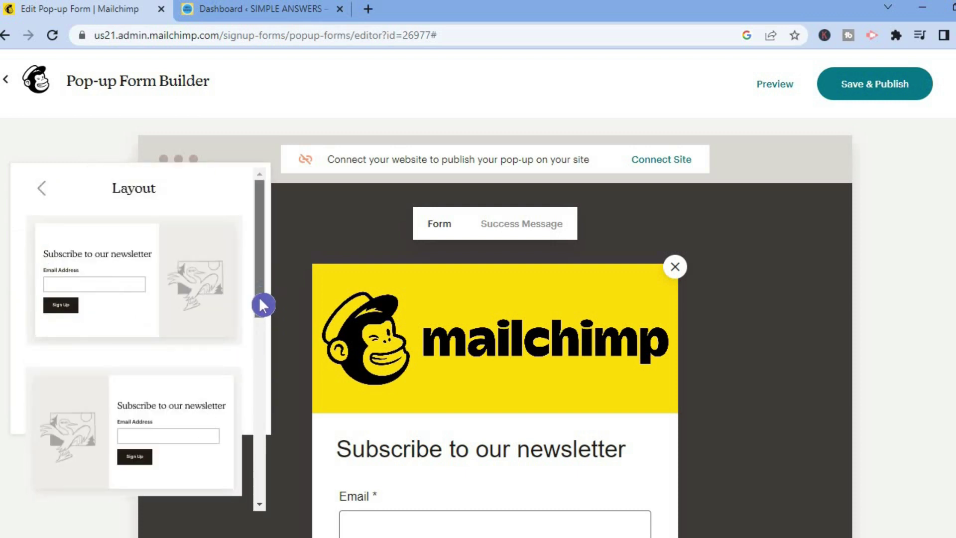
{"action": "left_click_drag", "start_coordinate": [263, 303], "coordinate": [263, 385]}
{"action": "scroll", "coordinate": [263, 385], "scroll_direction": "down", "scroll_amount": 3}
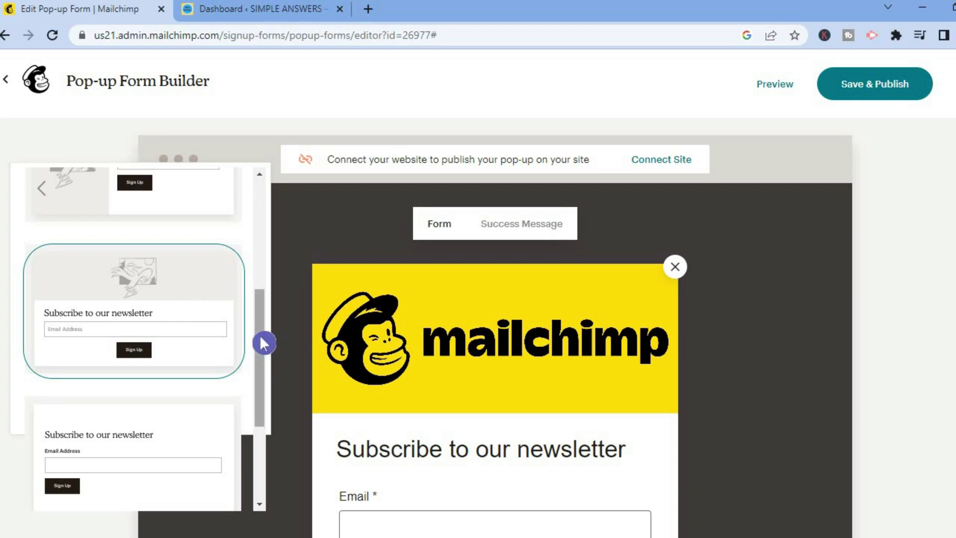
{"action": "left_click_drag", "start_coordinate": [263, 342], "coordinate": [256, 260]}
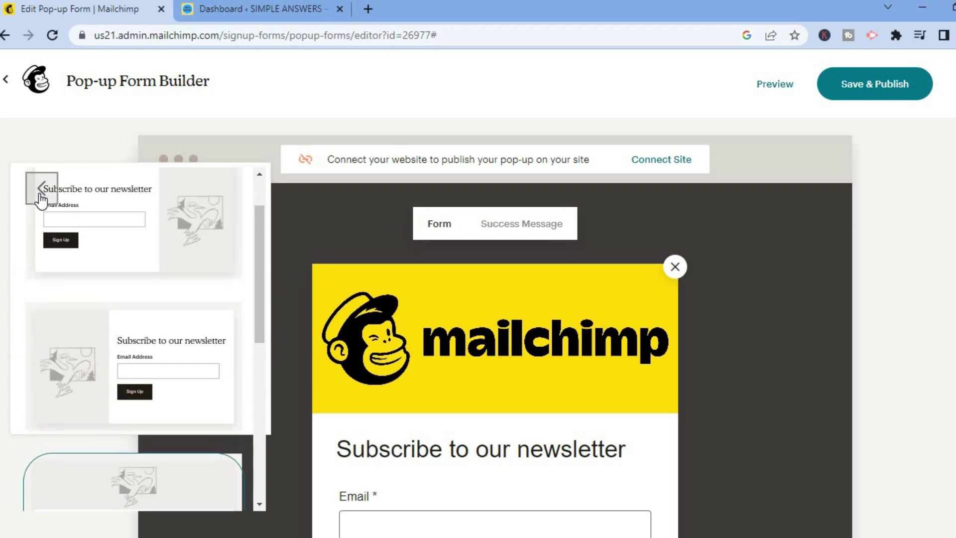
{"action": "left_click", "coordinate": [41, 189]}
Step: Replace the form's heading text with "Sign Up For Free Ebook"
{"action": "scroll", "coordinate": [499, 304], "scroll_direction": "down", "scroll_amount": 3}
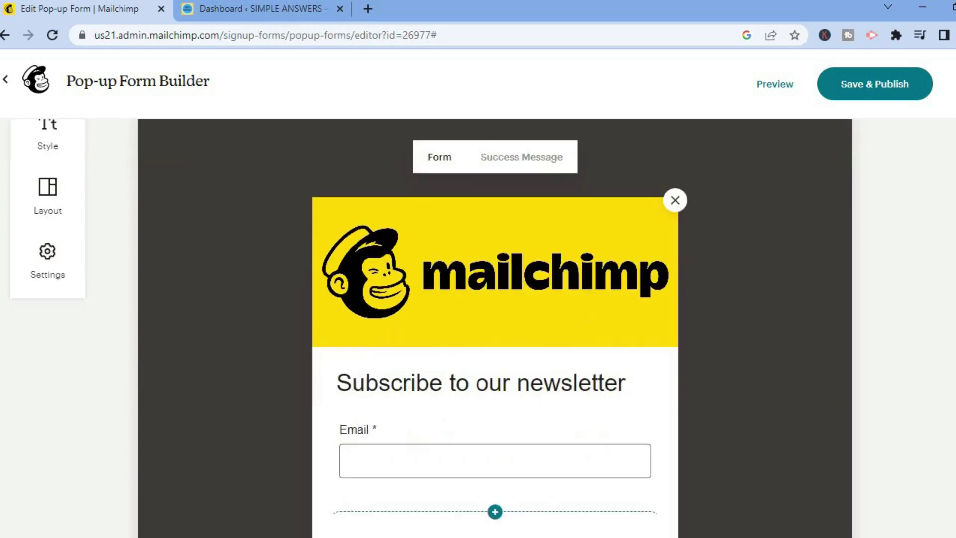
{"action": "left_click", "coordinate": [500, 304]}
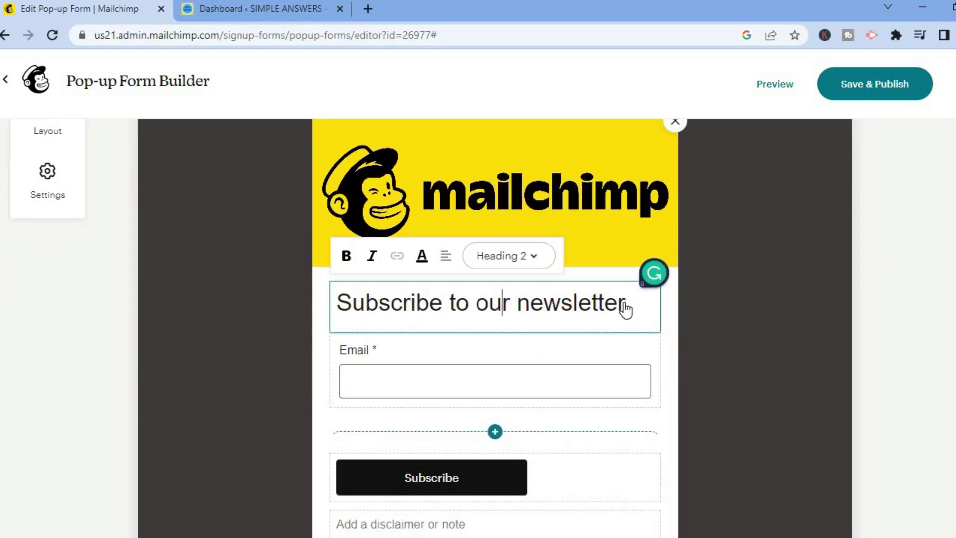
{"action": "left_click_drag", "start_coordinate": [625, 309], "coordinate": [320, 303]}
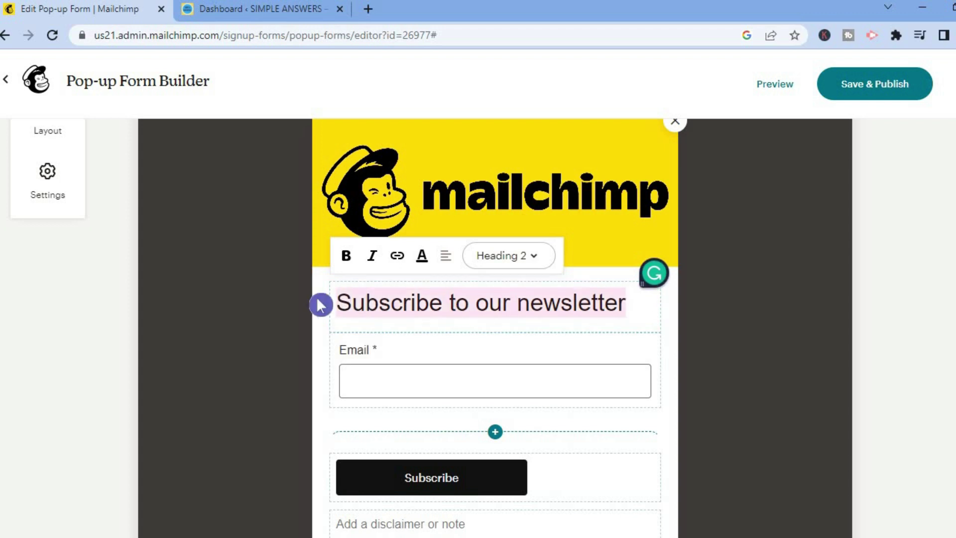
{"action": "type", "text": "Sign"}
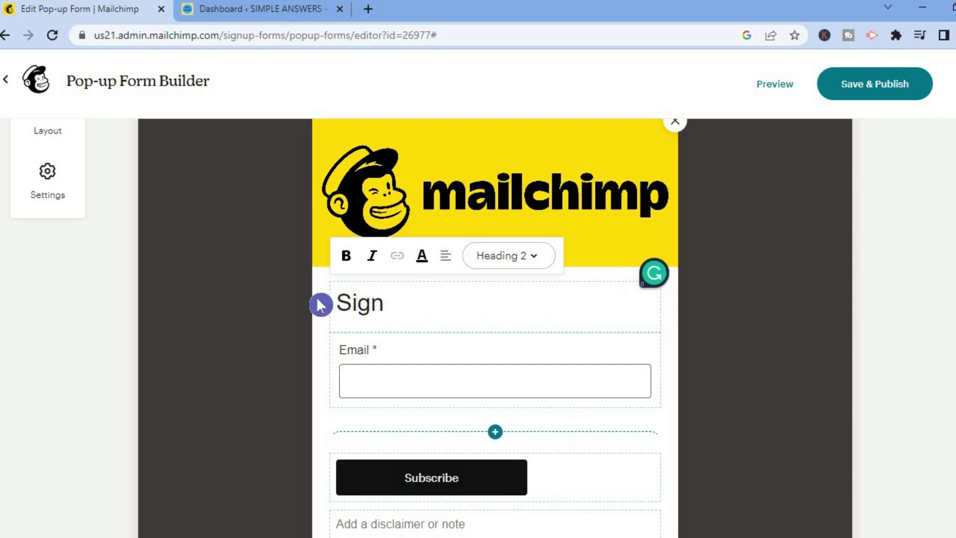
{"action": "type", "text": " Up For Free Ebook"}
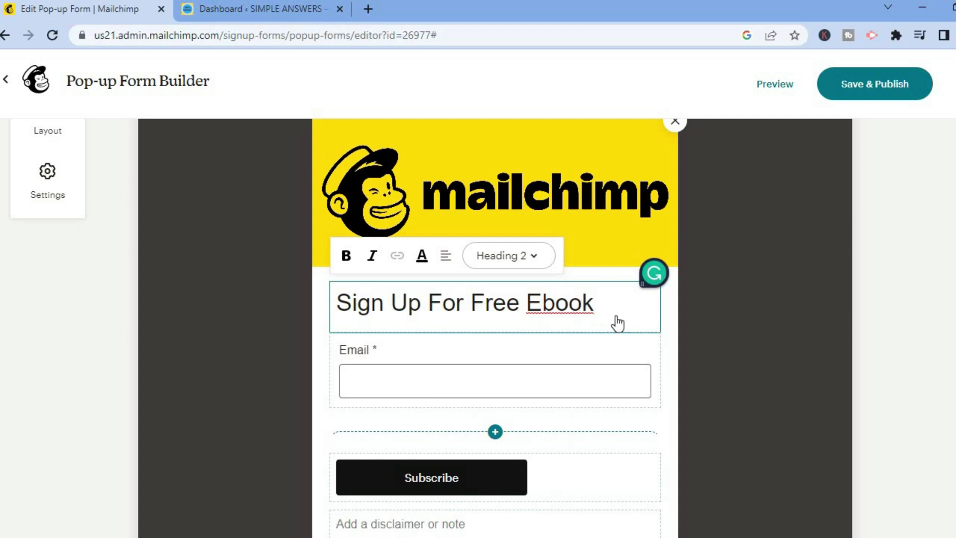
Step: Review the formatting options and text styles available for the form's heading
{"action": "left_click_drag", "start_coordinate": [603, 311], "coordinate": [340, 305]}
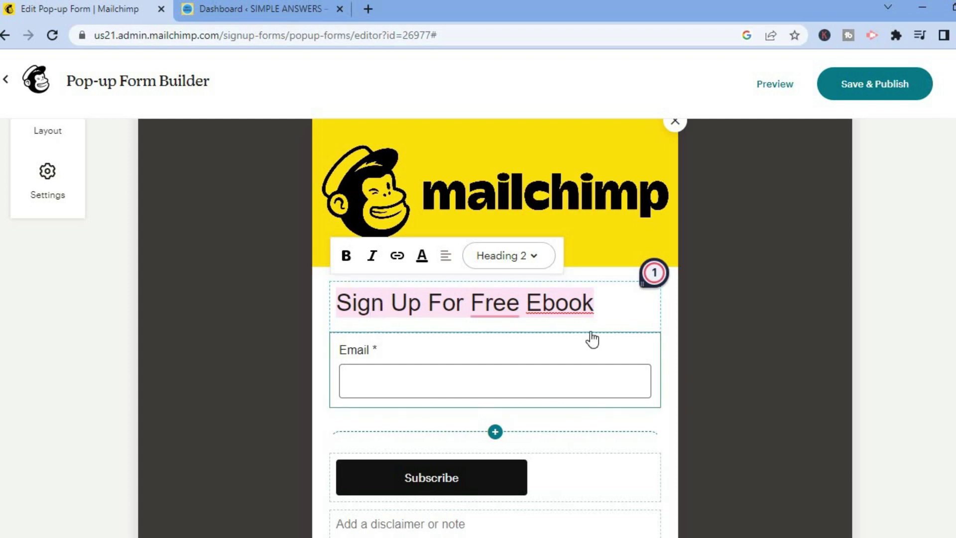
{"action": "scroll", "coordinate": [434, 347], "scroll_direction": "up", "scroll_amount": 1}
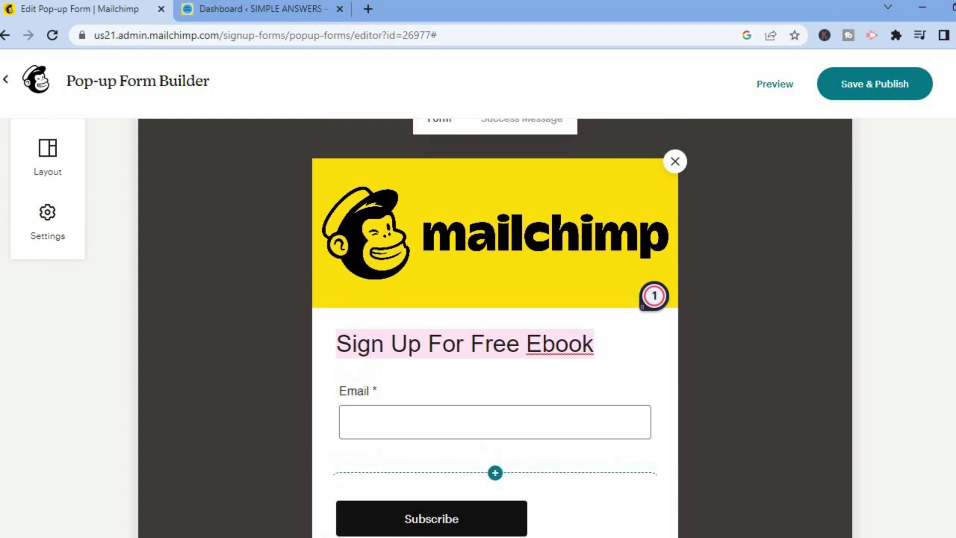
{"action": "left_click", "coordinate": [435, 346]}
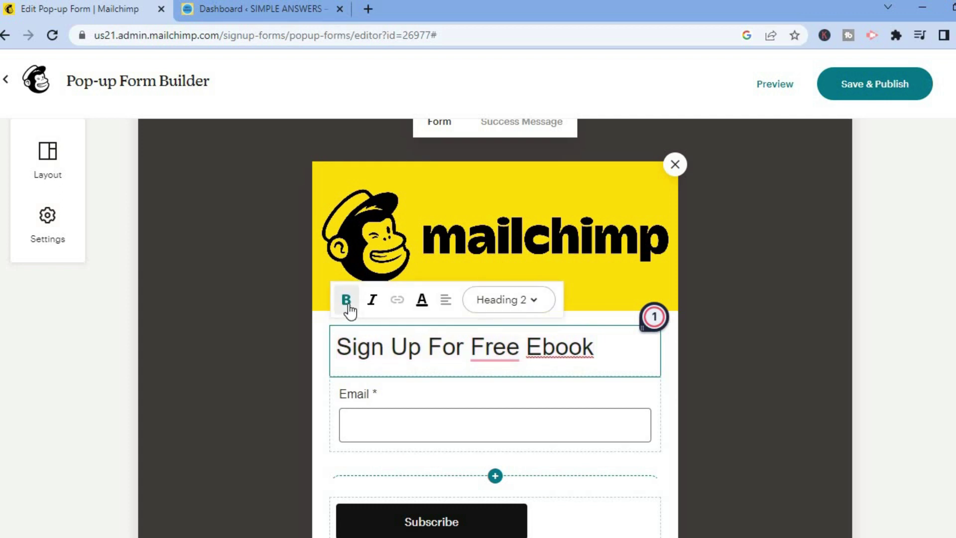
{"action": "left_click", "coordinate": [601, 351]}
{"action": "left_click_drag", "start_coordinate": [601, 350], "coordinate": [326, 342]}
{"action": "left_click", "coordinate": [533, 308]}
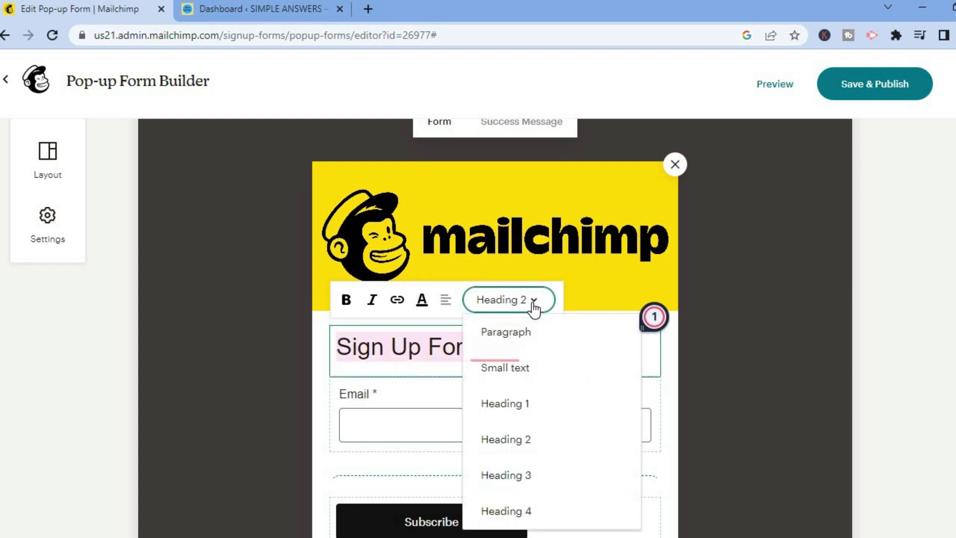
{"action": "left_click", "coordinate": [781, 323]}
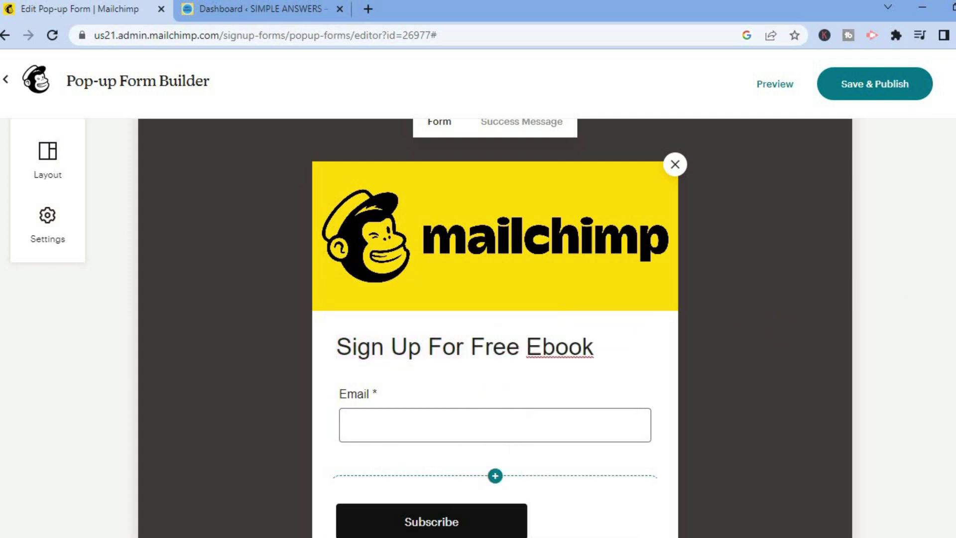
Step: Relabel the form's Subscribe button "Click Here" and choose the yellow swatch for its hover colour
{"action": "scroll", "coordinate": [451, 391], "scroll_direction": "down", "scroll_amount": 2}
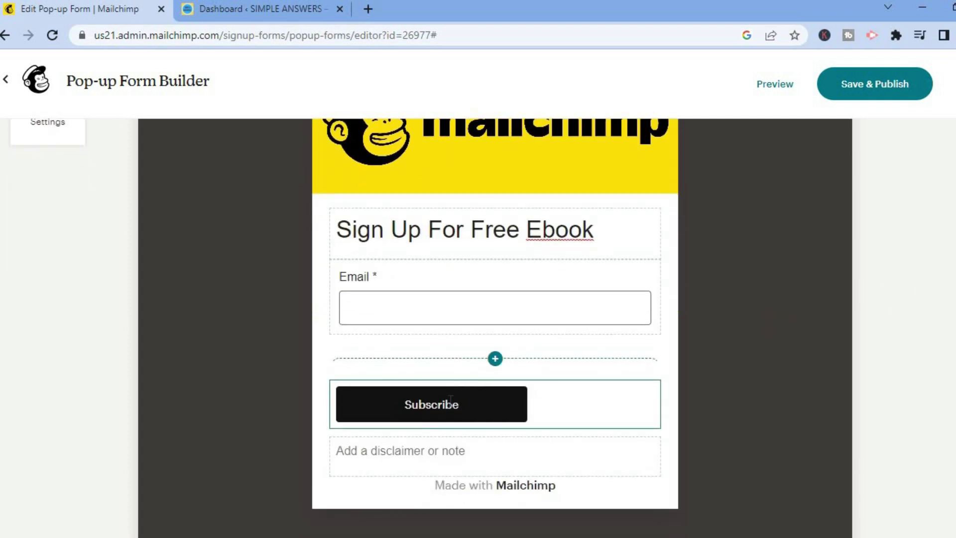
{"action": "left_click", "coordinate": [452, 404]}
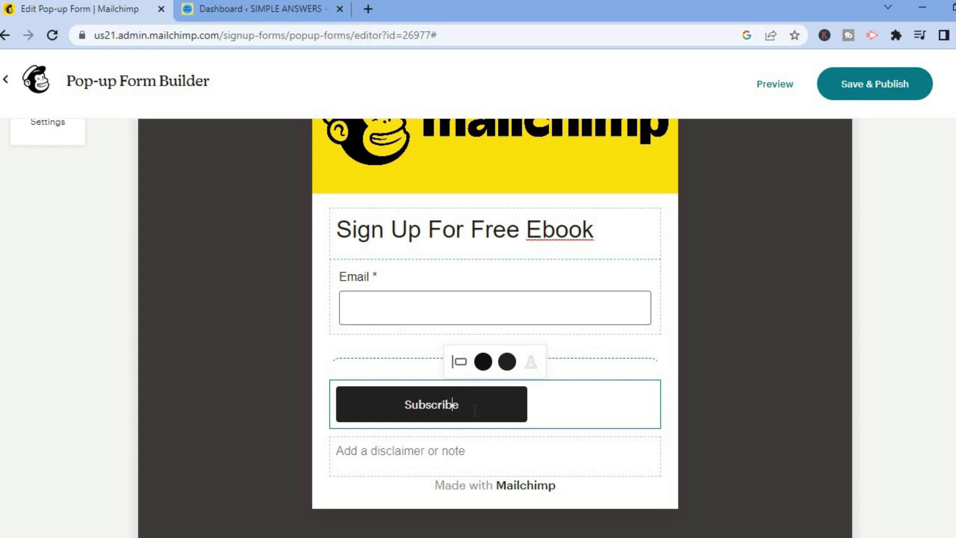
{"action": "double_click", "coordinate": [383, 398]}
{"action": "type", "text": "Click"}
{"action": "key", "text": "BackSpace"}
{"action": "type", "text": "k Here"}
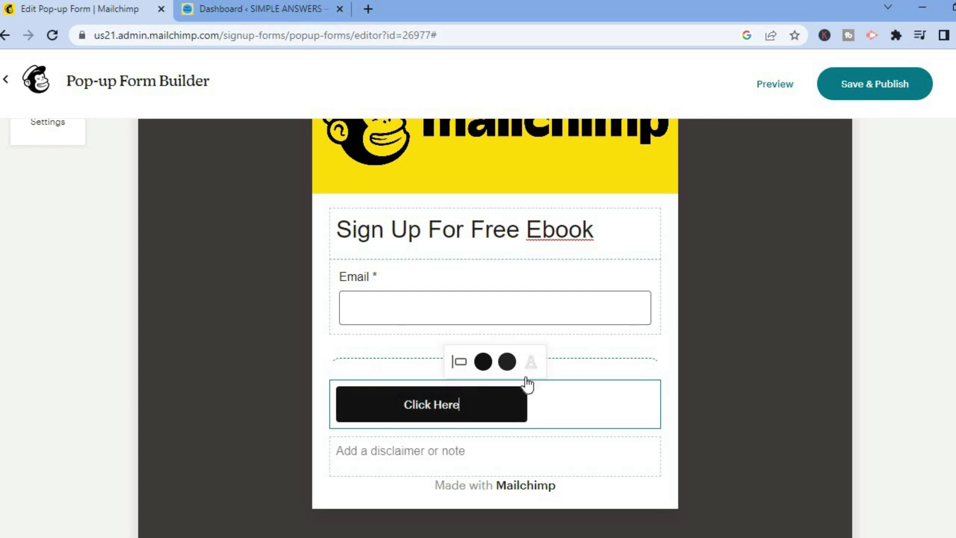
{"action": "left_click", "coordinate": [506, 362]}
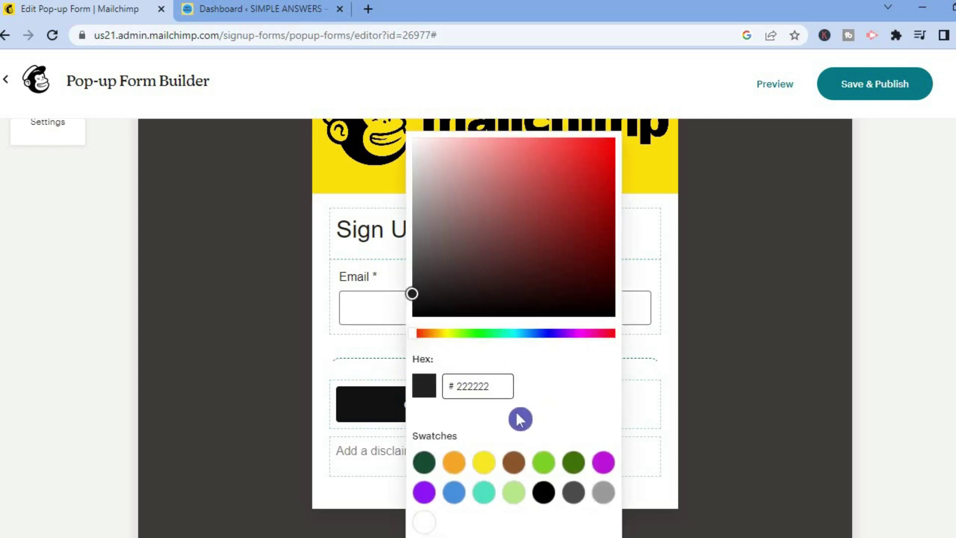
{"action": "left_click", "coordinate": [481, 473]}
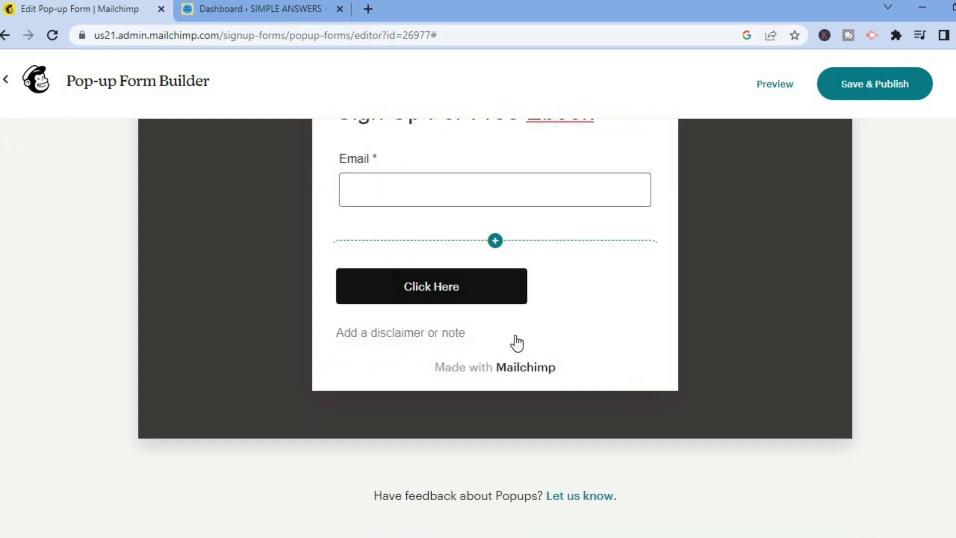
Step: Open the empty disclaimer note below the form's button for editing and leave it blank
{"action": "left_click", "coordinate": [490, 284]}
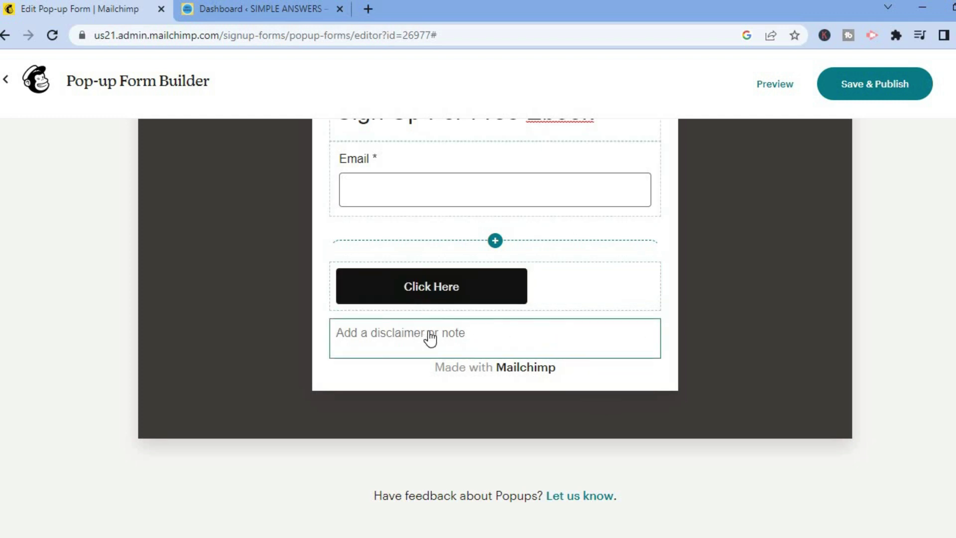
{"action": "left_click", "coordinate": [505, 345]}
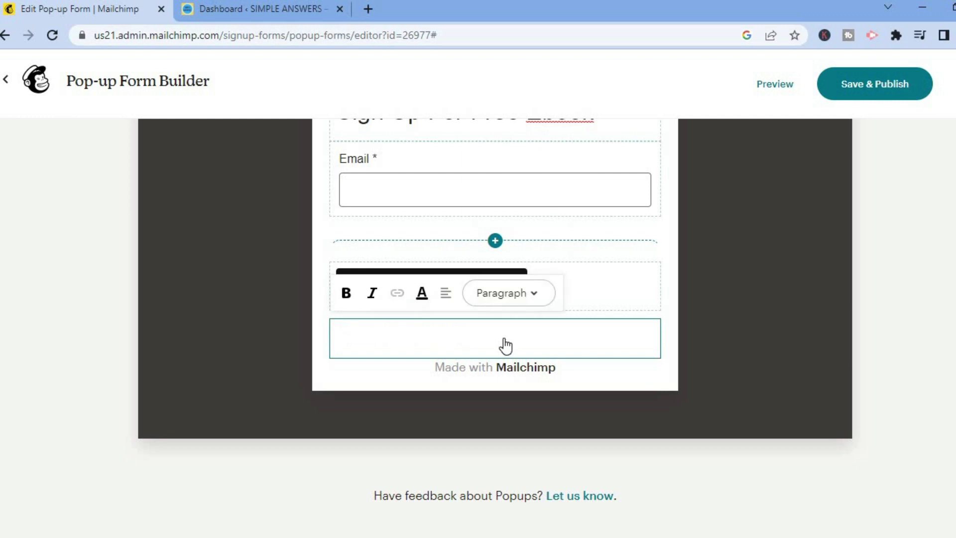
{"action": "left_click", "coordinate": [682, 370]}
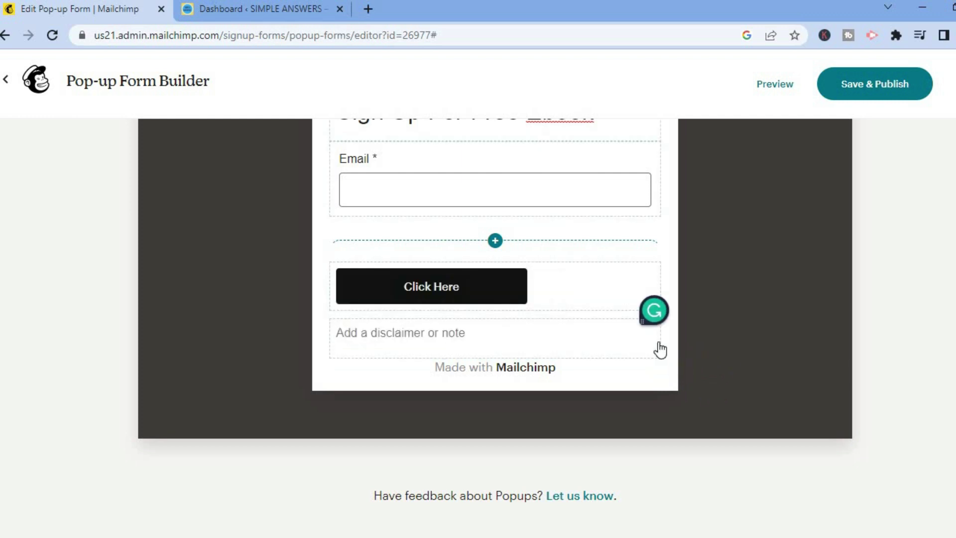
Step: View the success message of the pop-up form
{"action": "scroll", "coordinate": [495, 319], "scroll_direction": "up", "scroll_amount": 5}
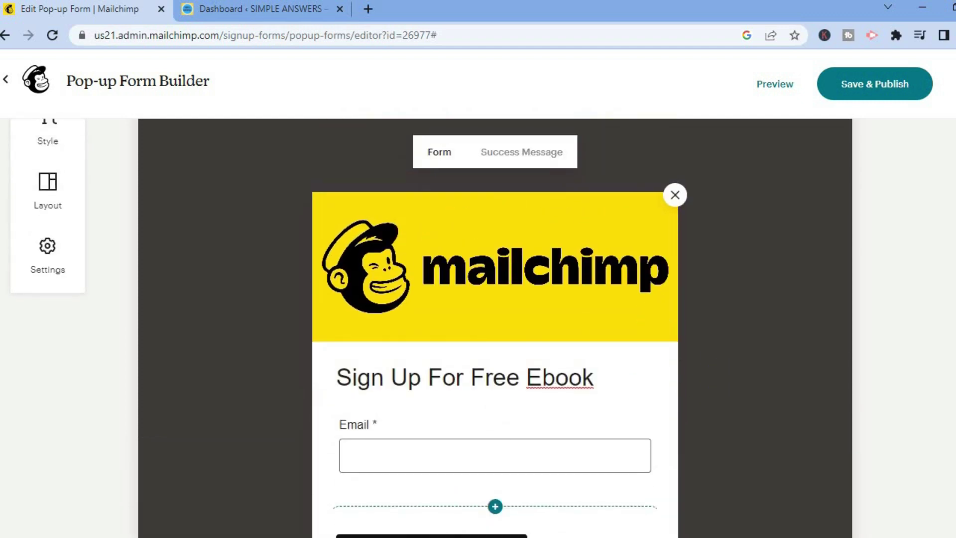
{"action": "scroll", "coordinate": [495, 318], "scroll_direction": "up", "scroll_amount": 2}
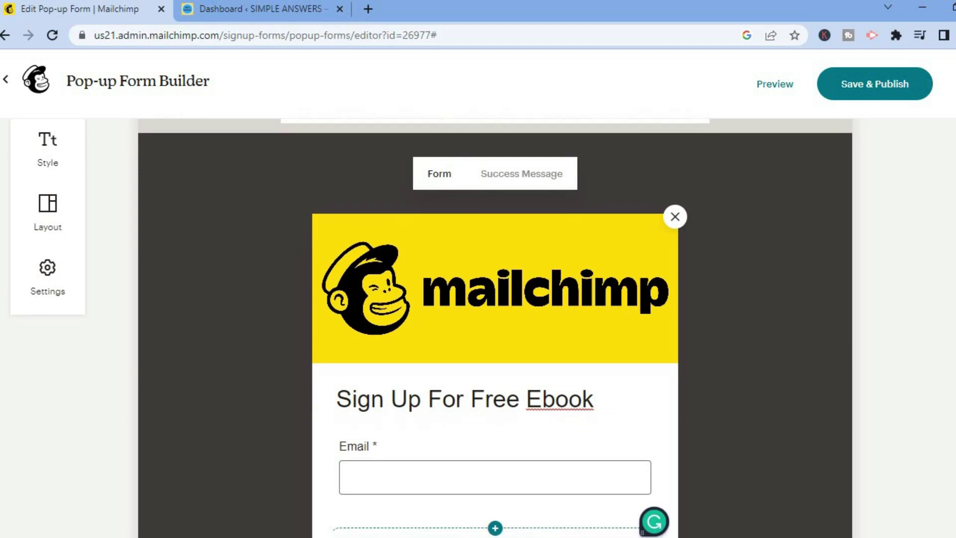
{"action": "scroll", "coordinate": [572, 330], "scroll_direction": "up", "scroll_amount": 2}
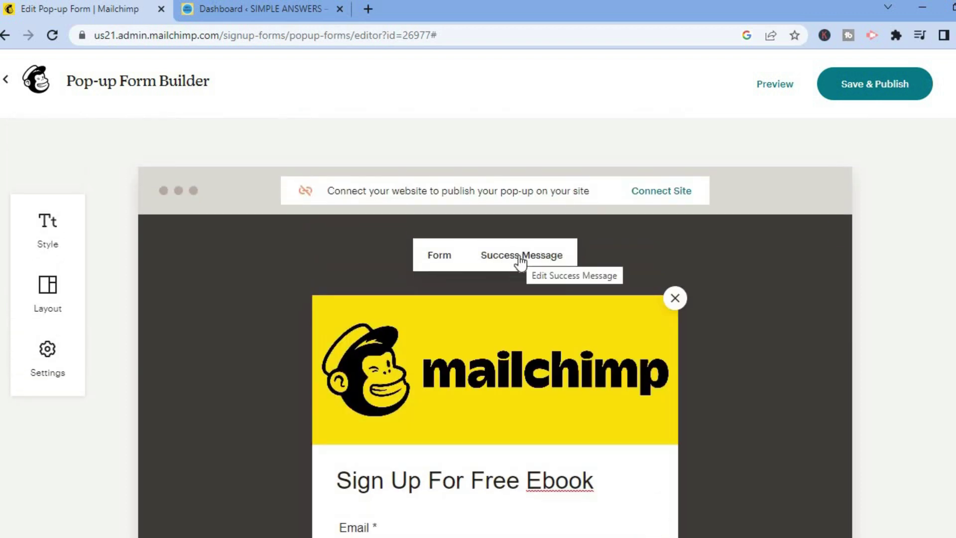
{"action": "left_click", "coordinate": [520, 256]}
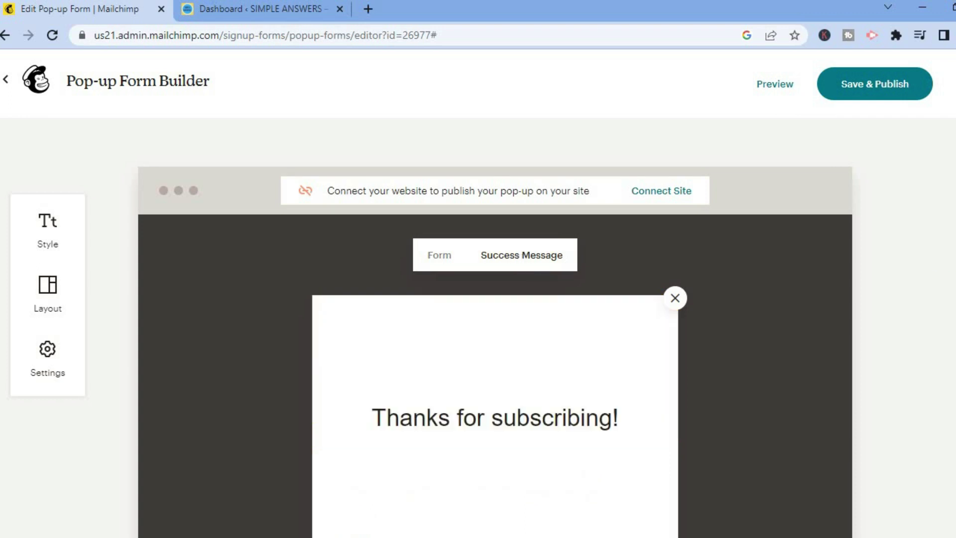
{"action": "scroll", "coordinate": [520, 299], "scroll_direction": "down", "scroll_amount": 2}
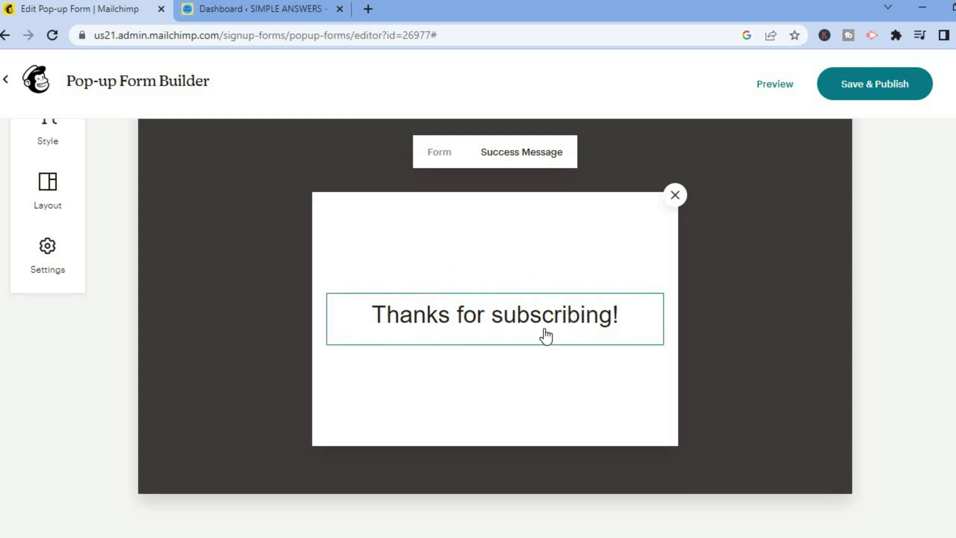
{"action": "left_click", "coordinate": [513, 292]}
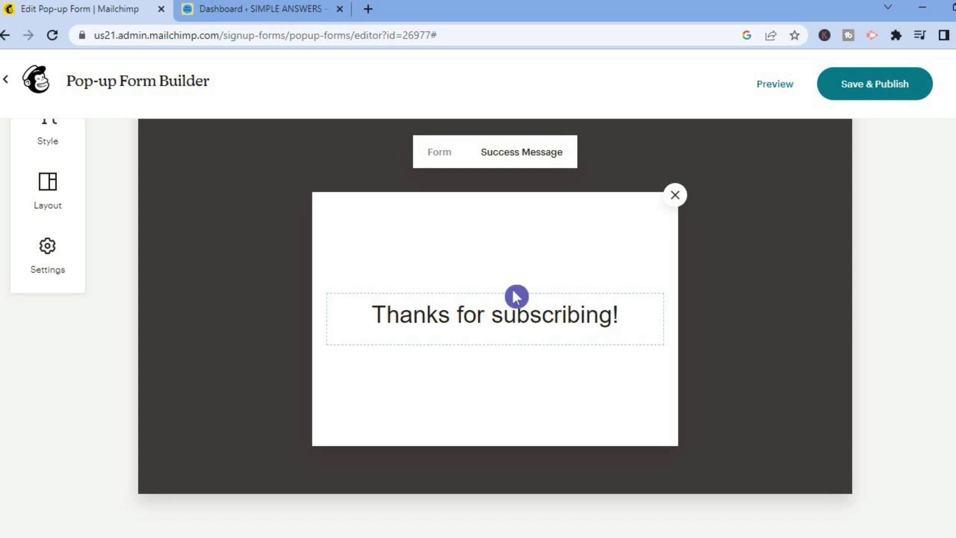
Step: Look over the pop-up's overlay, display and position settings and return to the signup form view
{"action": "left_click", "coordinate": [57, 258]}
{"action": "left_click", "coordinate": [330, 322]}
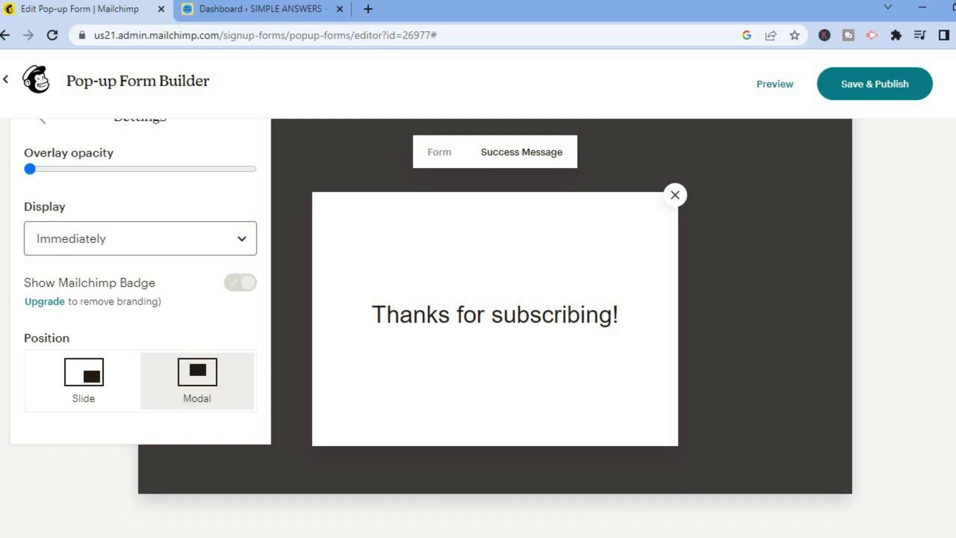
{"action": "scroll", "coordinate": [248, 263], "scroll_direction": "up", "scroll_amount": 2}
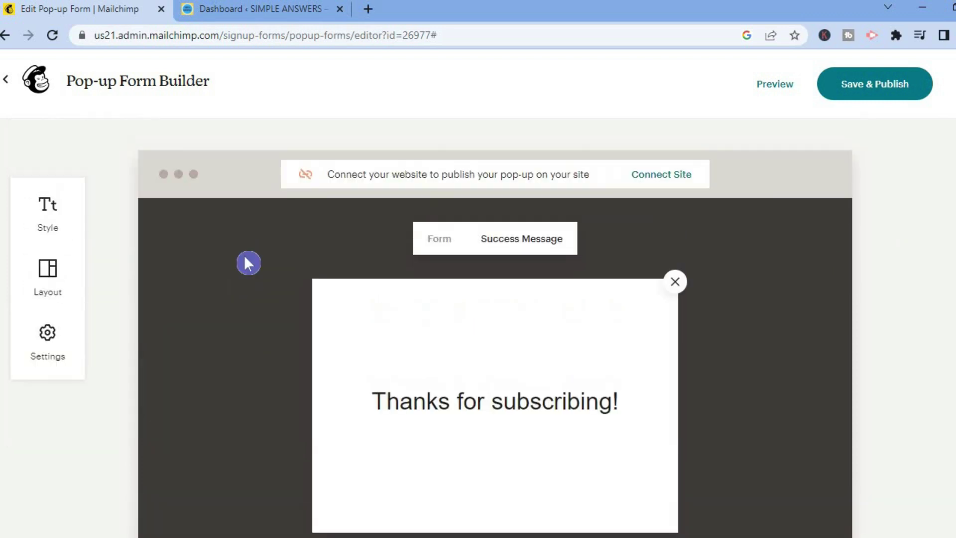
{"action": "left_click", "coordinate": [33, 347]}
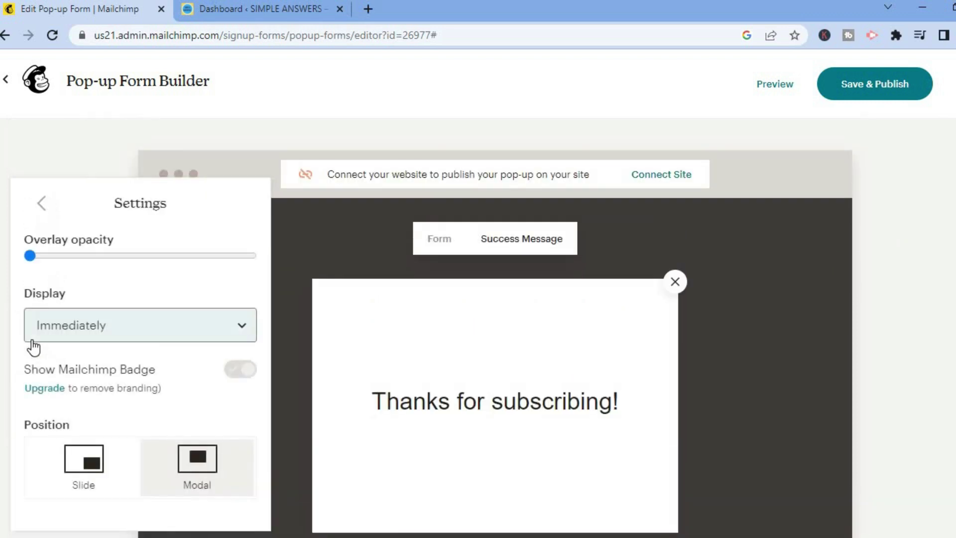
{"action": "left_click", "coordinate": [46, 271]}
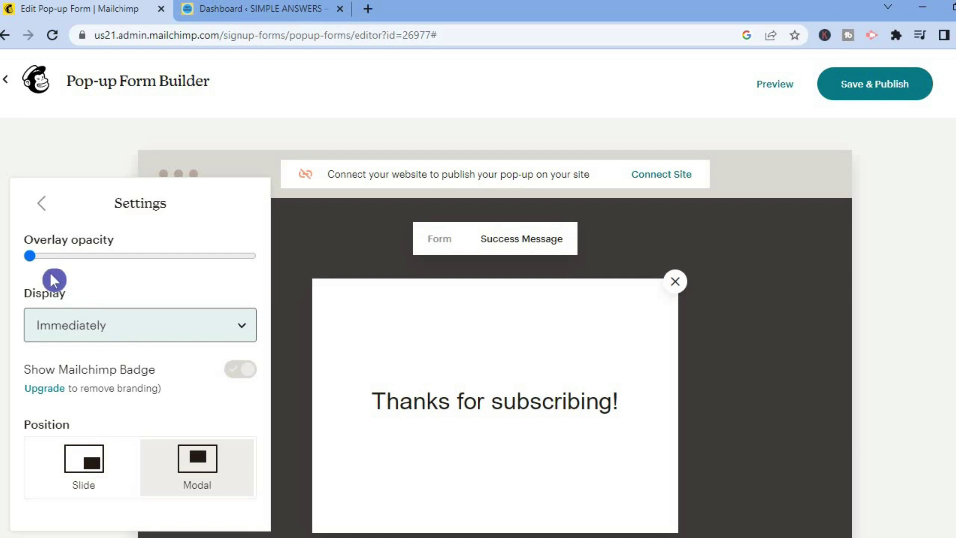
{"action": "left_click", "coordinate": [438, 244]}
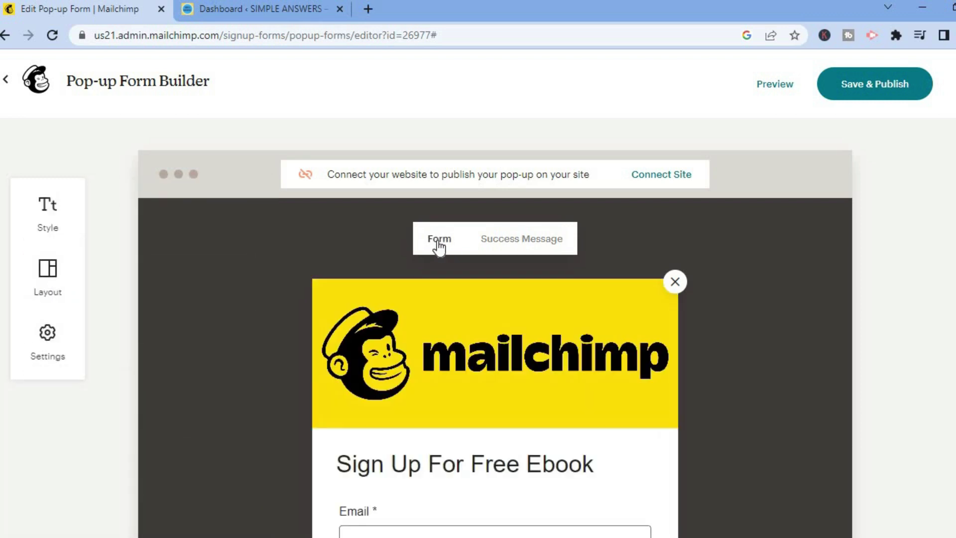
Step: Try the form's overlay opacity at its maximum and bring it back to the minimum
{"action": "left_click", "coordinate": [59, 356]}
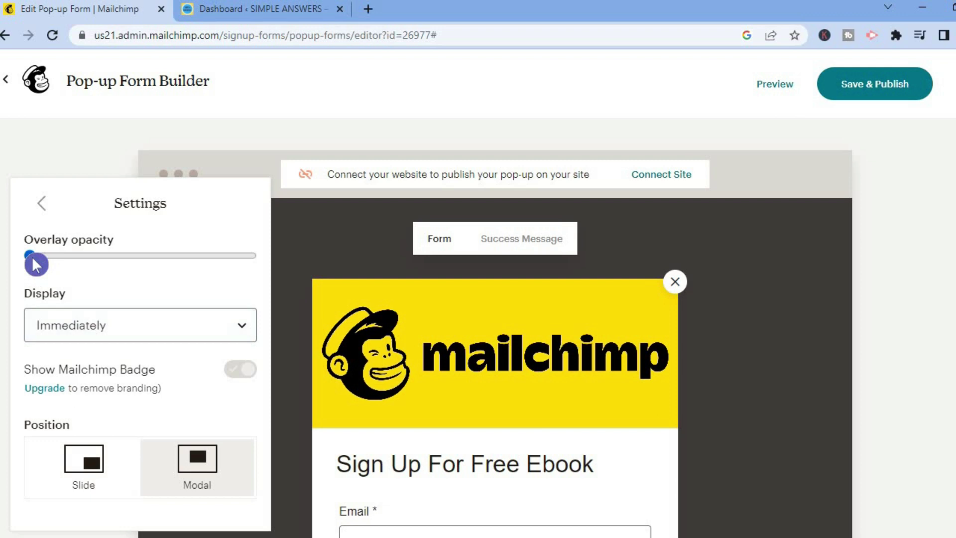
{"action": "mouse_move", "coordinate": [35, 259]}
{"action": "left_mouse_down"}
{"action": "mouse_move", "coordinate": [263, 266]}
{"action": "mouse_move", "coordinate": [28, 255]}
{"action": "left_mouse_up"}
{"action": "left_click", "coordinate": [258, 255]}
{"action": "mouse_move", "coordinate": [546, 330]}
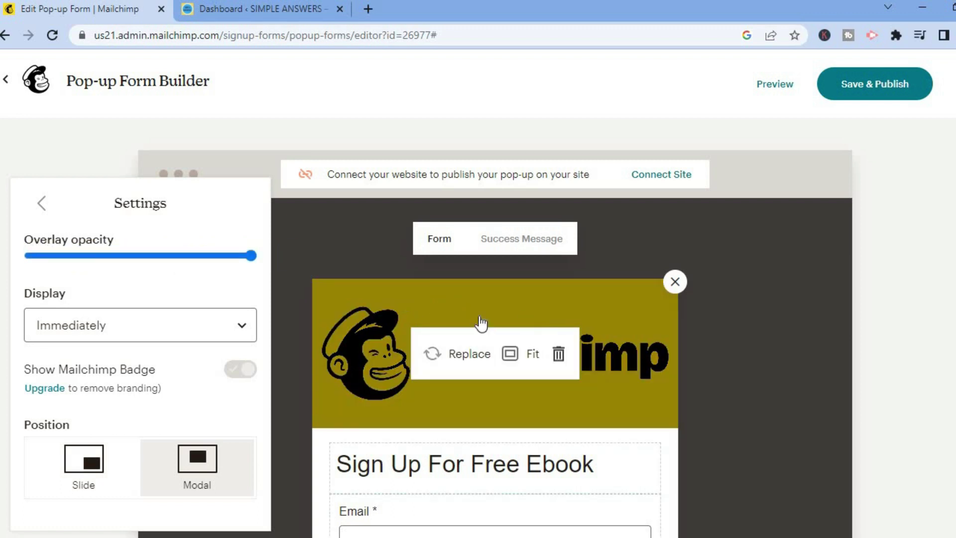
{"action": "left_click_drag", "start_coordinate": [248, 256], "coordinate": [15, 273]}
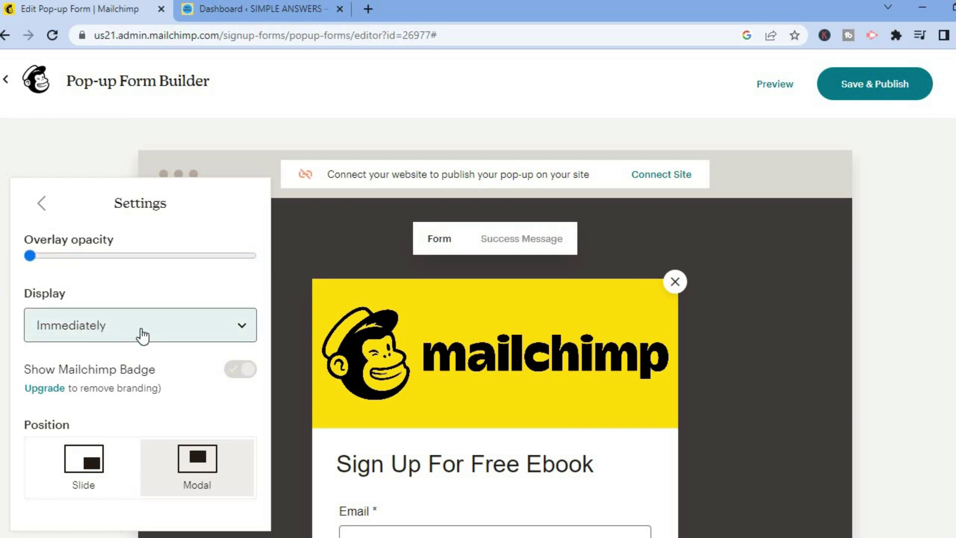
{"action": "mouse_move", "coordinate": [423, 321]}
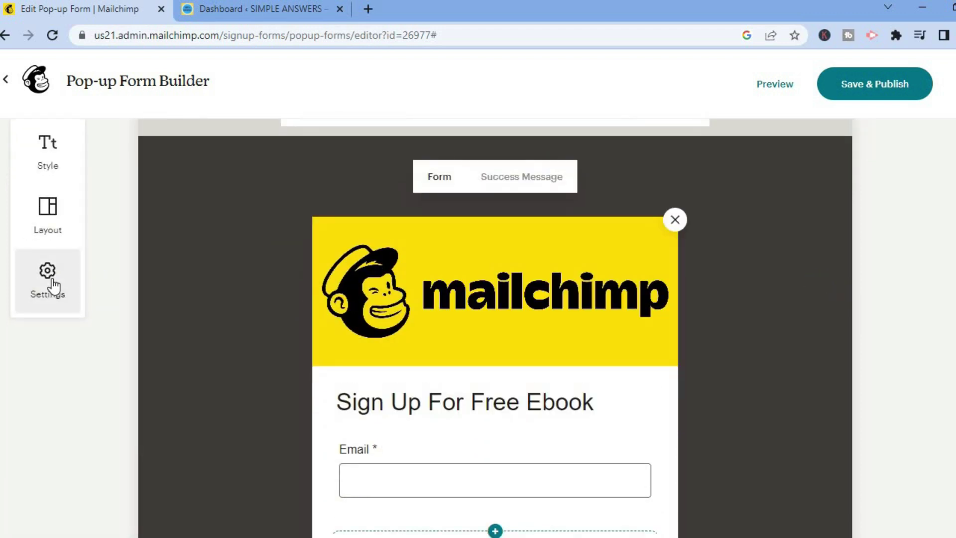
Step: Set the pop-up to display after 5 seconds and try the Slide position, keeping Modal
{"action": "left_click", "coordinate": [54, 286]}
{"action": "left_click", "coordinate": [192, 267]}
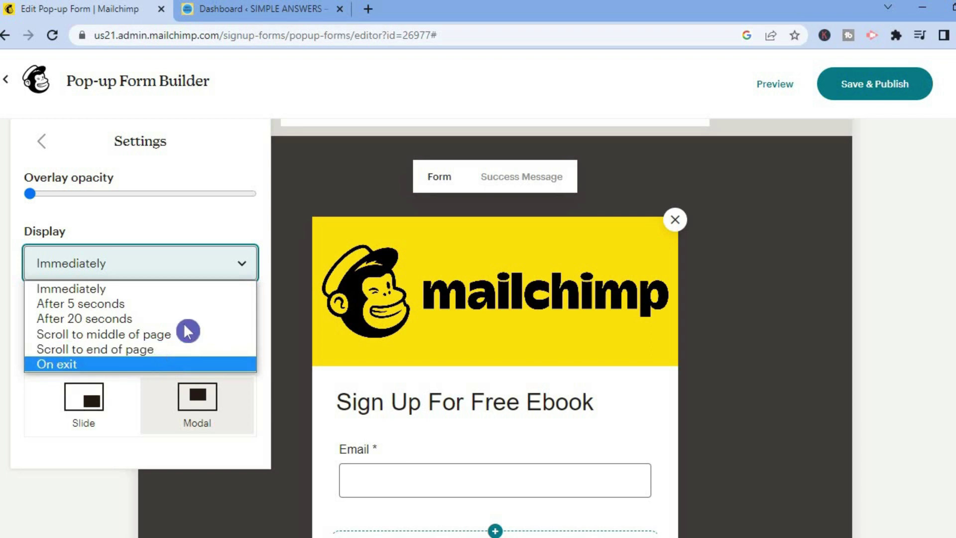
{"action": "left_click", "coordinate": [191, 309]}
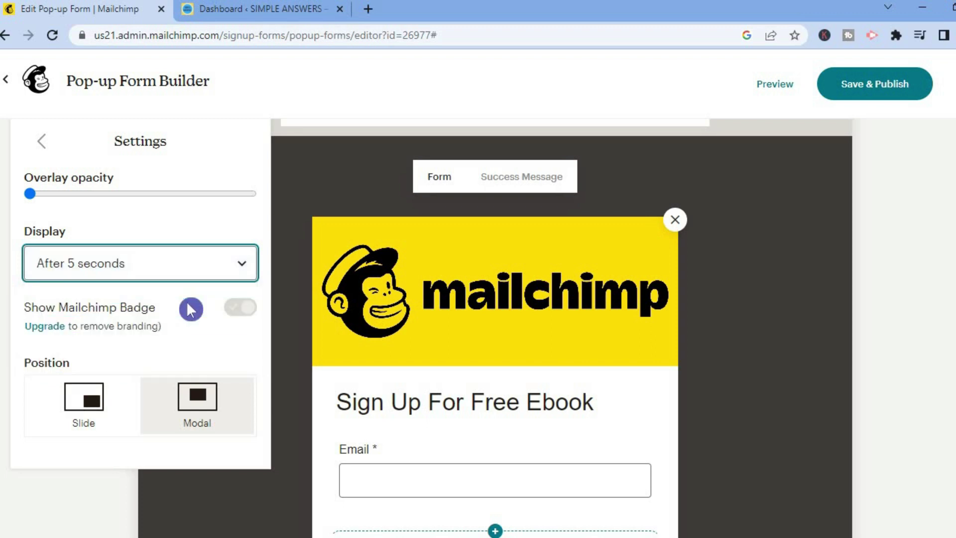
{"action": "left_click", "coordinate": [88, 396]}
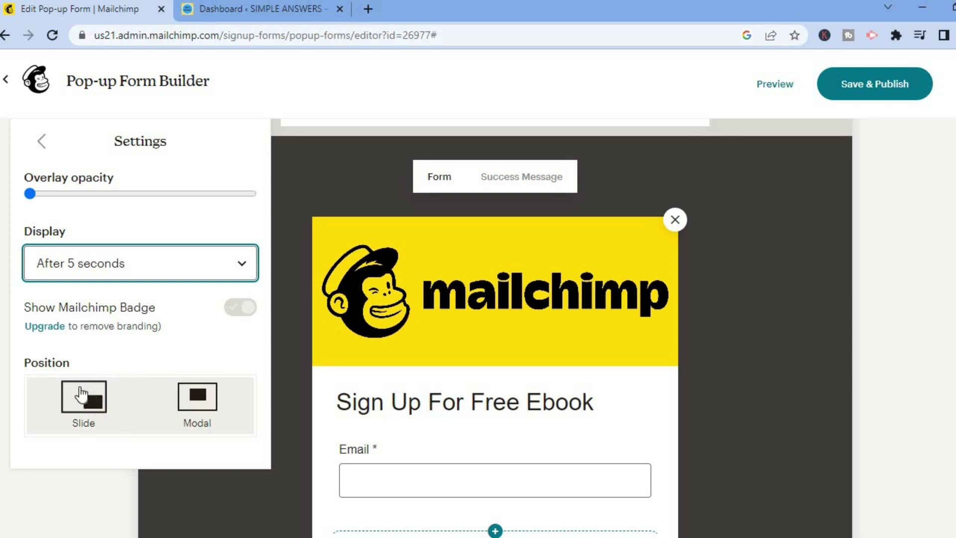
{"action": "left_click", "coordinate": [196, 414]}
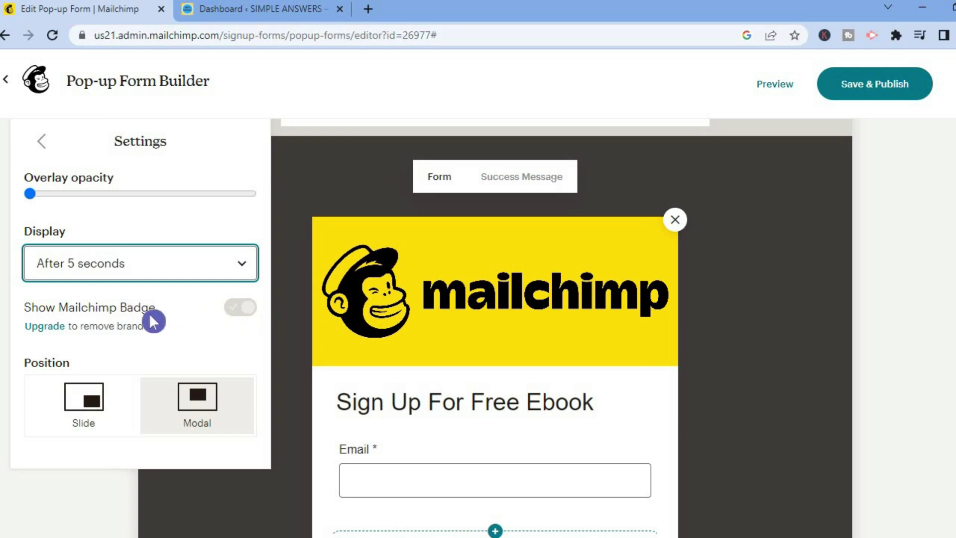
{"action": "left_click", "coordinate": [290, 326]}
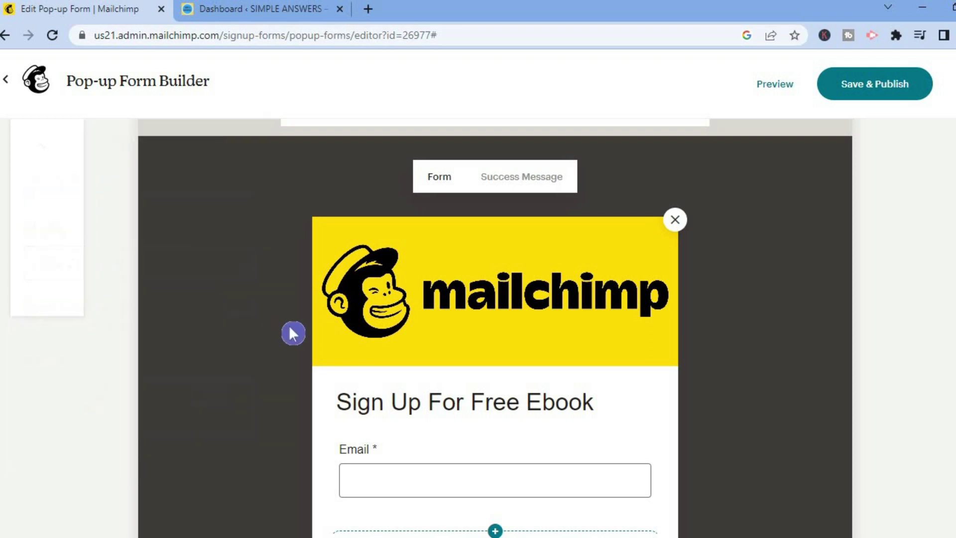
Step: Preview the finished pop-up form and return to the editor
{"action": "left_click", "coordinate": [784, 95]}
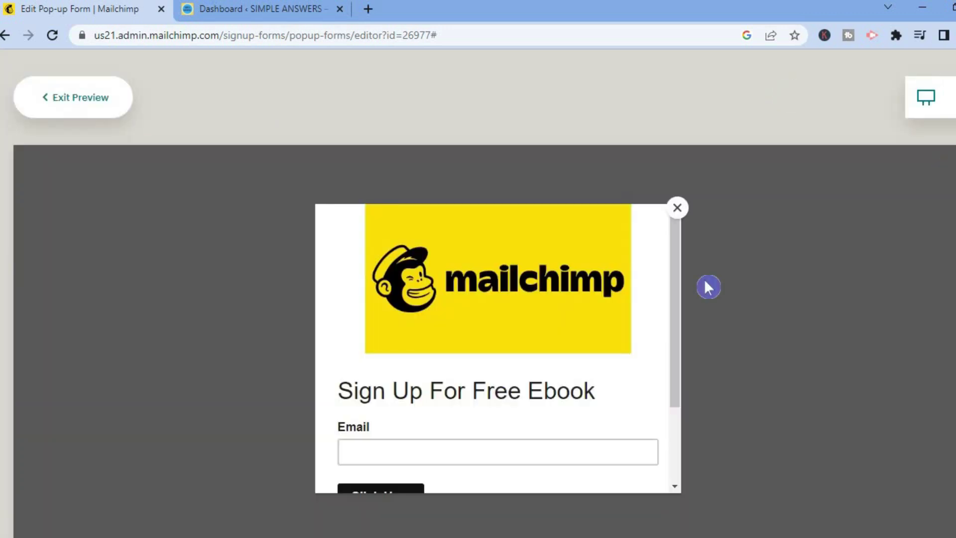
{"action": "triple_click", "coordinate": [669, 376]}
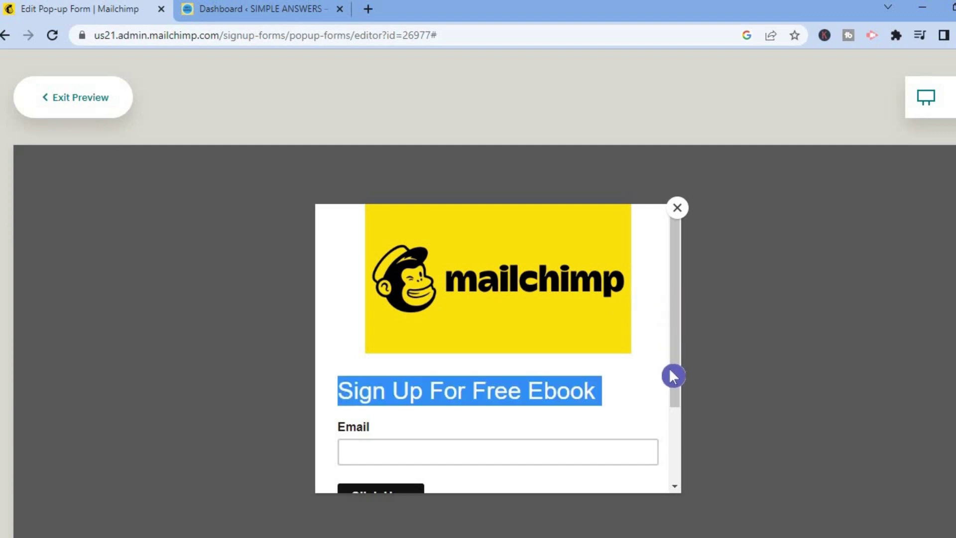
{"action": "left_click", "coordinate": [75, 98]}
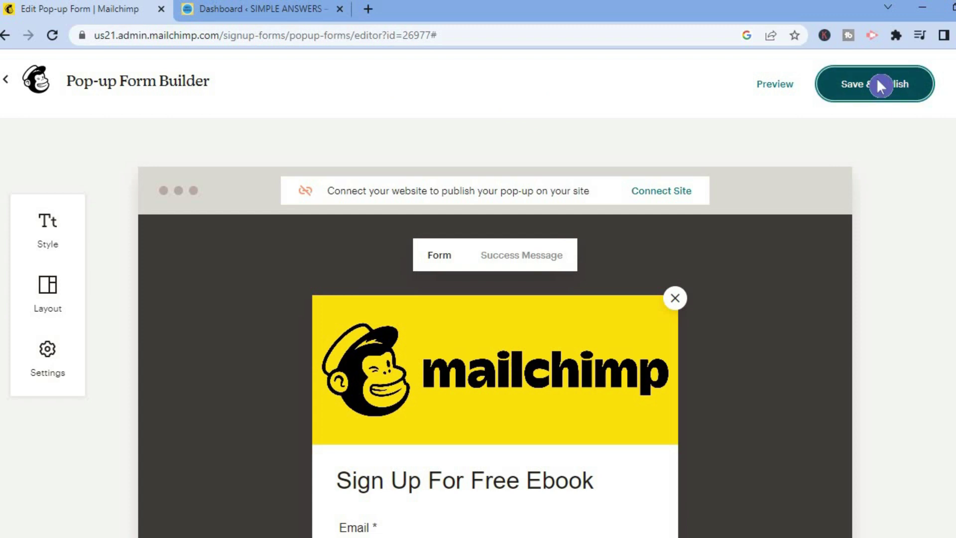
{"action": "left_click", "coordinate": [878, 87]}
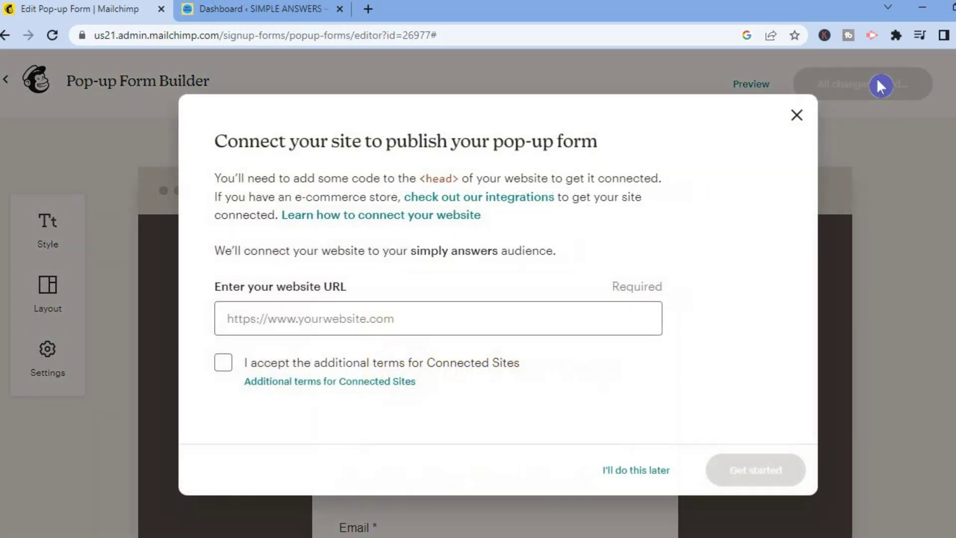
{"action": "left_click", "coordinate": [545, 307]}
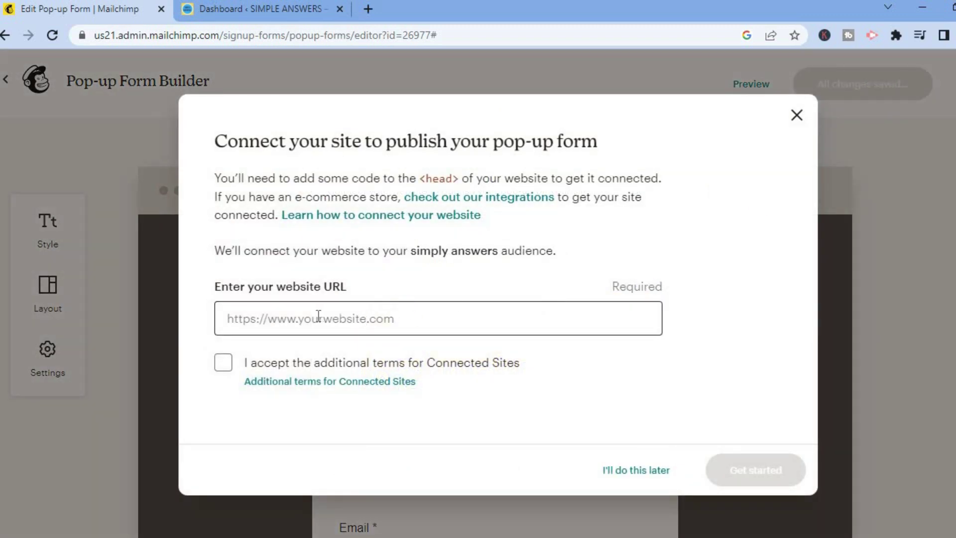
{"action": "left_click", "coordinate": [238, 11]}
{"action": "left_click", "coordinate": [170, 35]}
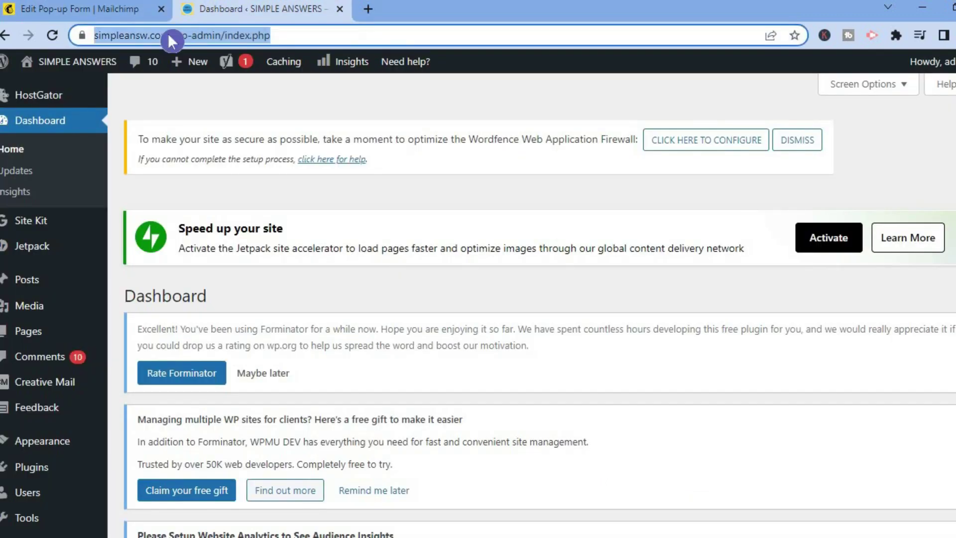
{"action": "left_click", "coordinate": [206, 35]}
{"action": "left_click", "coordinate": [211, 36]}
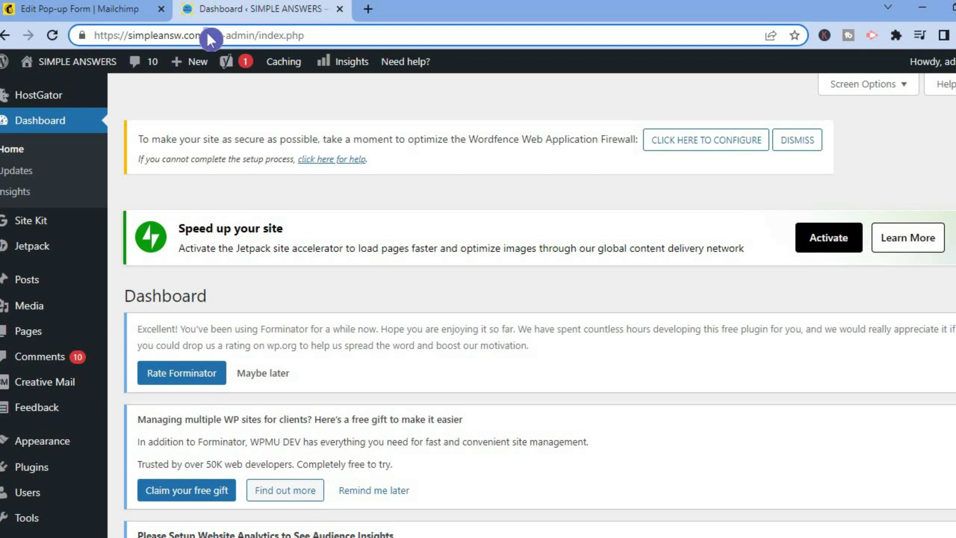
{"action": "left_click", "coordinate": [140, 35], "text": "shift"}
{"action": "left_click", "coordinate": [96, 35], "text": "shift"}
{"action": "right_click", "coordinate": [145, 41]}
{"action": "left_click", "coordinate": [191, 125]}
{"action": "left_click", "coordinate": [97, 15]}
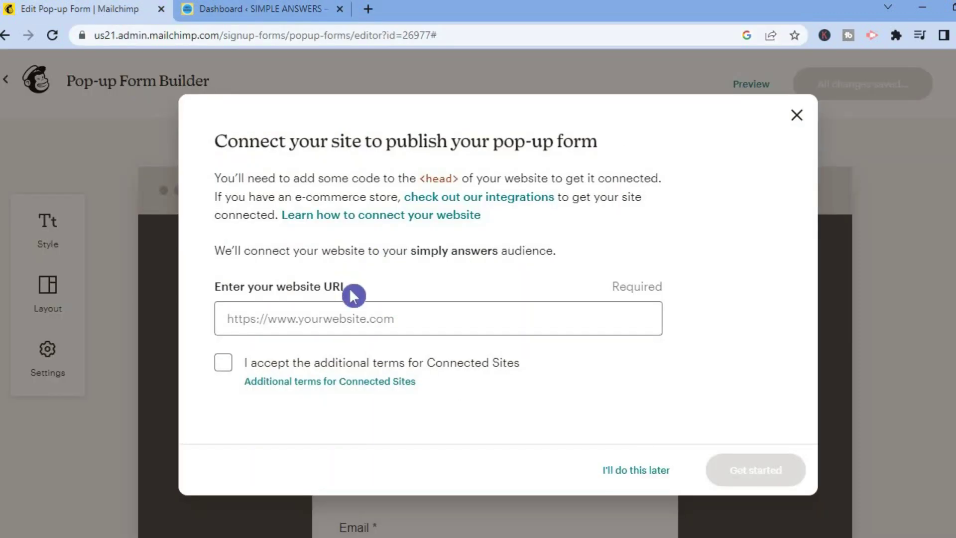
{"action": "left_click", "coordinate": [329, 314]}
{"action": "right_click", "coordinate": [328, 313]}
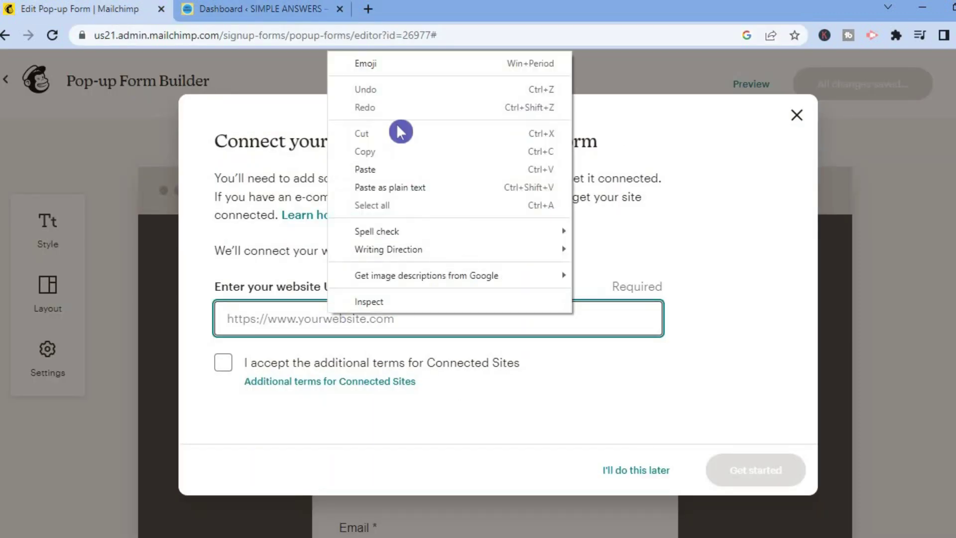
{"action": "left_click", "coordinate": [377, 177]}
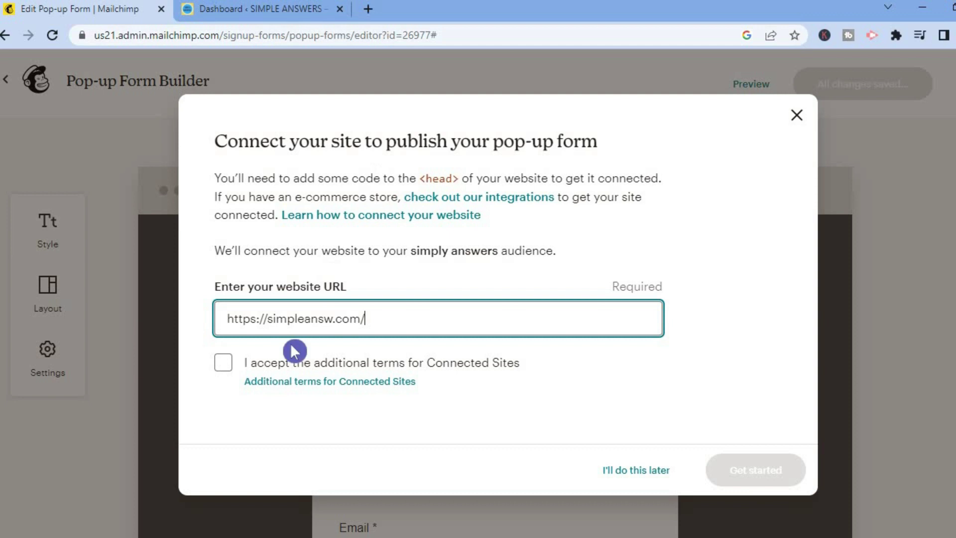
{"action": "left_click", "coordinate": [223, 364]}
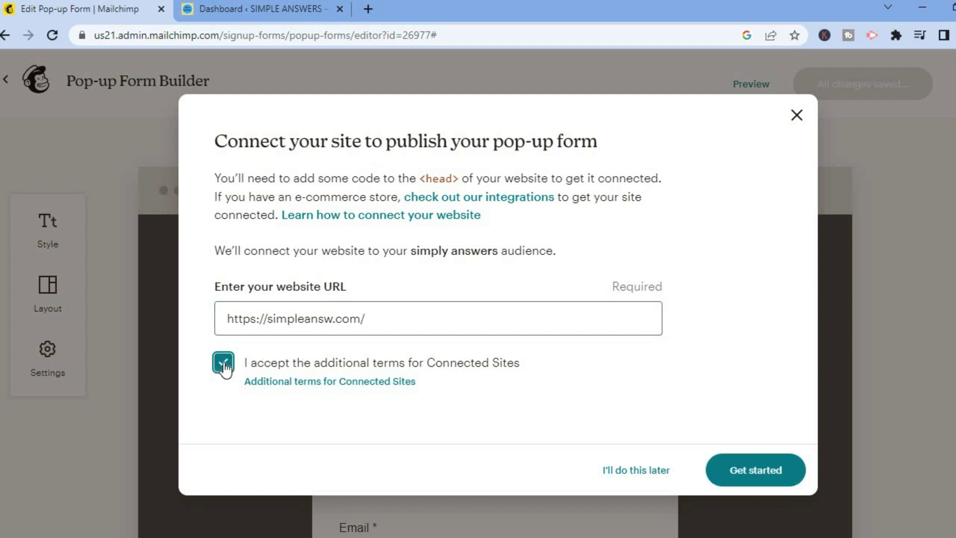
{"action": "left_click", "coordinate": [770, 472]}
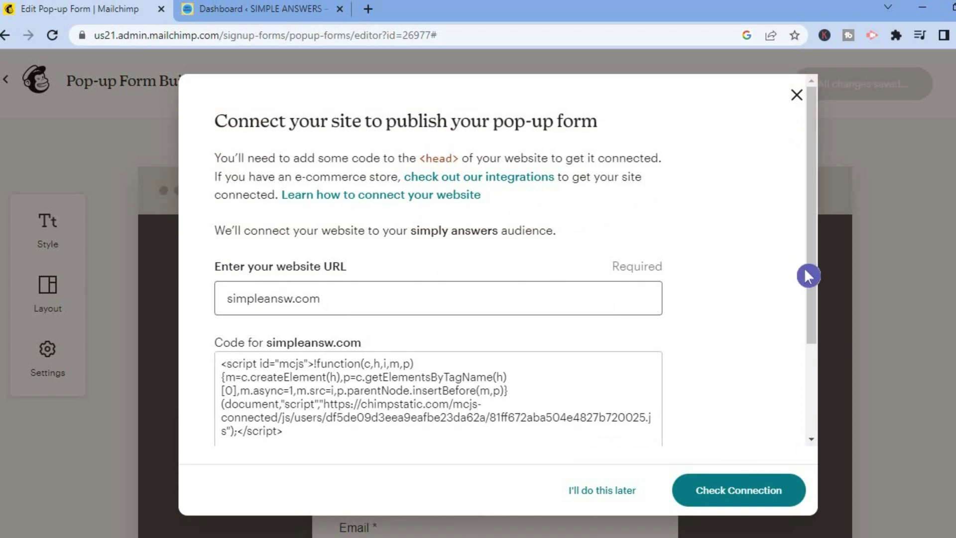
Step: Copy the generated connection code for simpleansw.com to the clipboard and switch to the WordPress dashboard
{"action": "left_click_drag", "start_coordinate": [810, 274], "coordinate": [811, 366]}
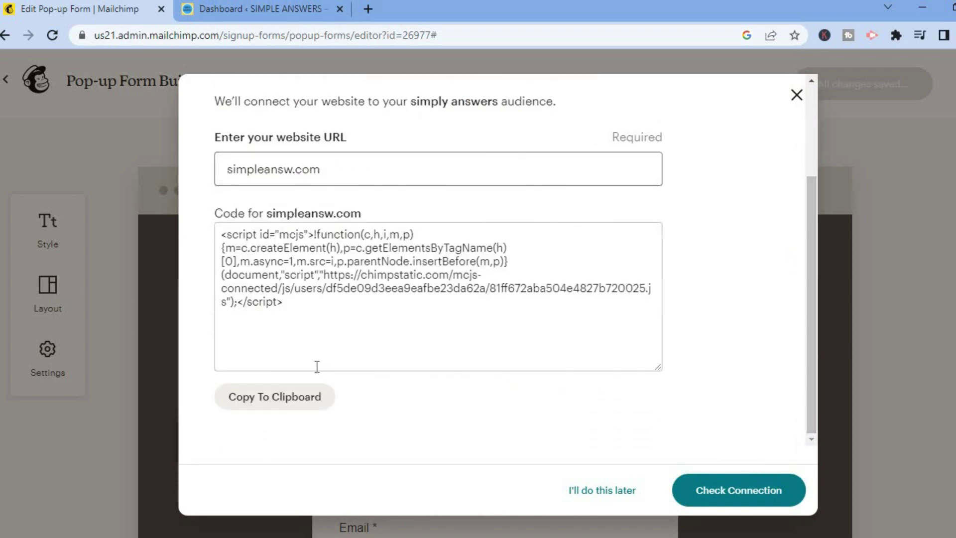
{"action": "left_click", "coordinate": [282, 404]}
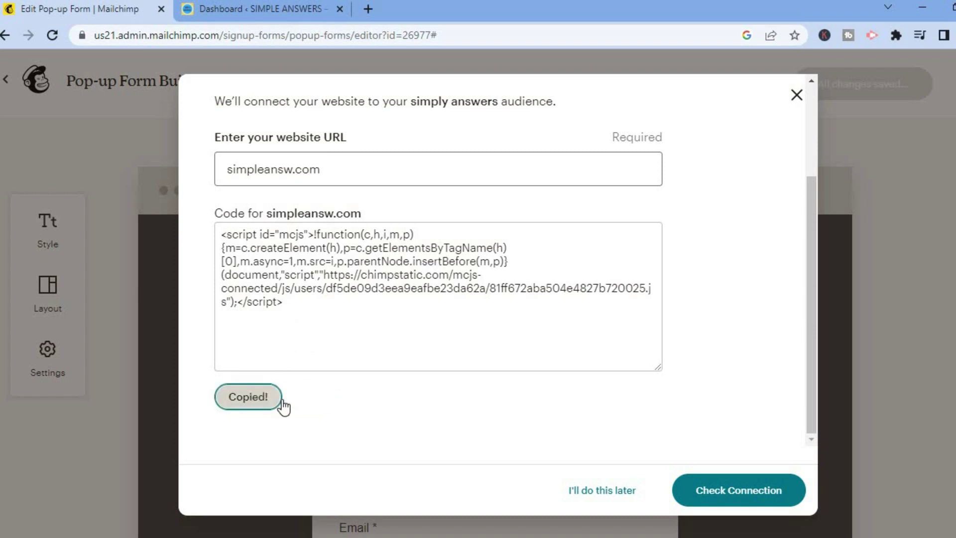
{"action": "left_click", "coordinate": [255, 10]}
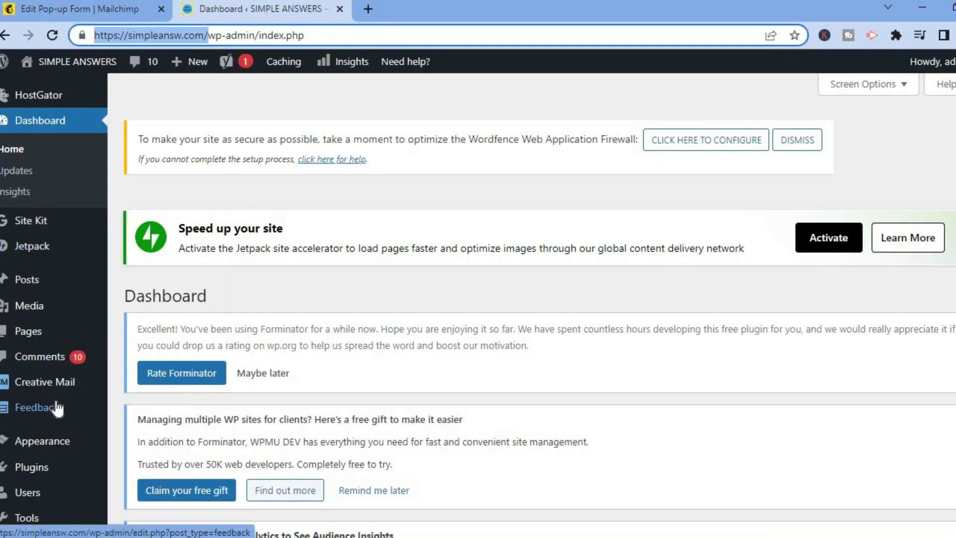
Step: Go to the page for adding new WordPress plugins and search for "header"
{"action": "mouse_move", "coordinate": [55, 473]}
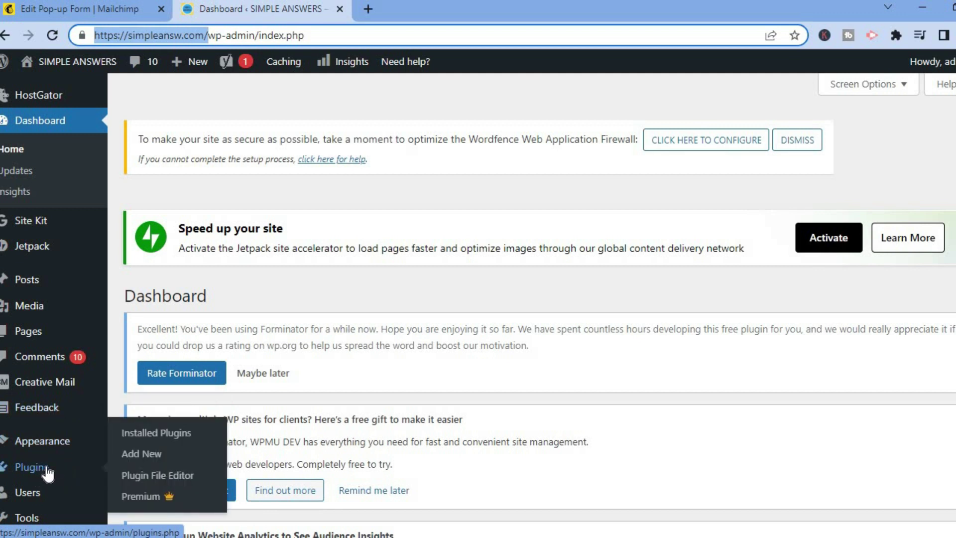
{"action": "left_click", "coordinate": [141, 455]}
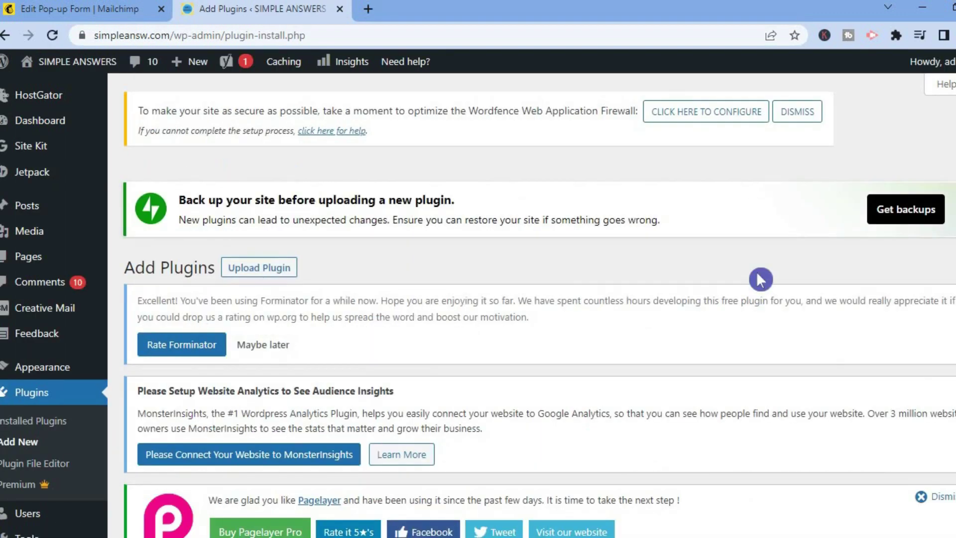
{"action": "scroll", "coordinate": [537, 305], "scroll_direction": "down", "scroll_amount": 10}
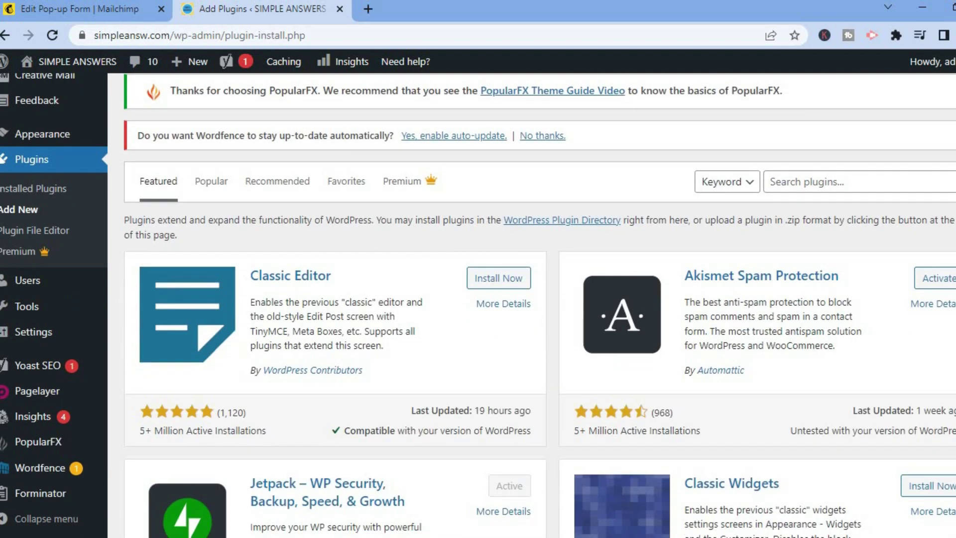
{"action": "left_click", "coordinate": [861, 182]}
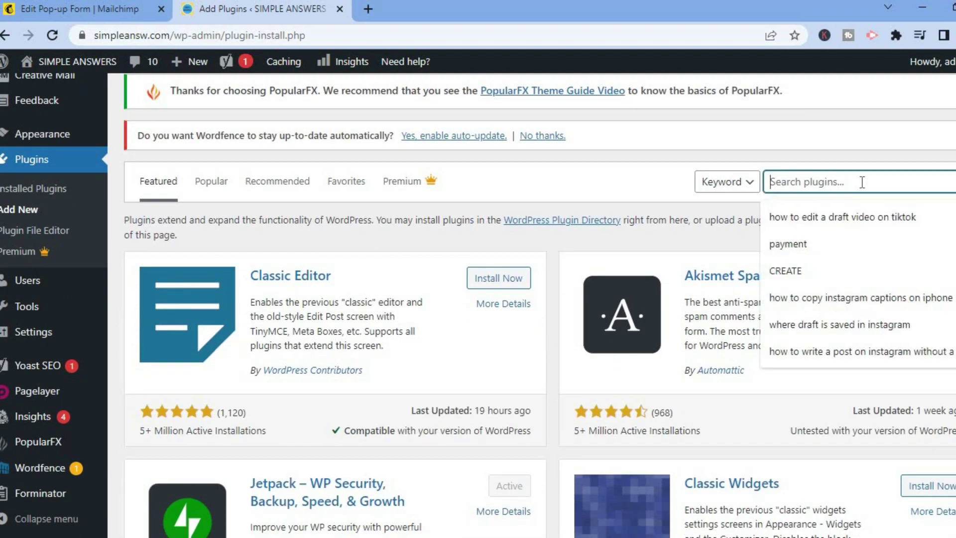
{"action": "type", "text": "header"}
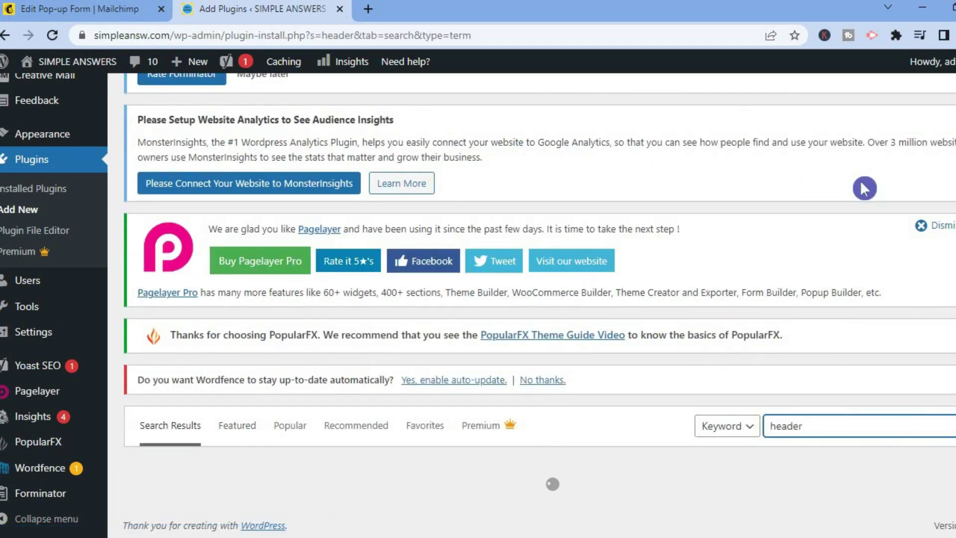
{"action": "scroll", "coordinate": [864, 188], "scroll_direction": "down", "scroll_amount": 3}
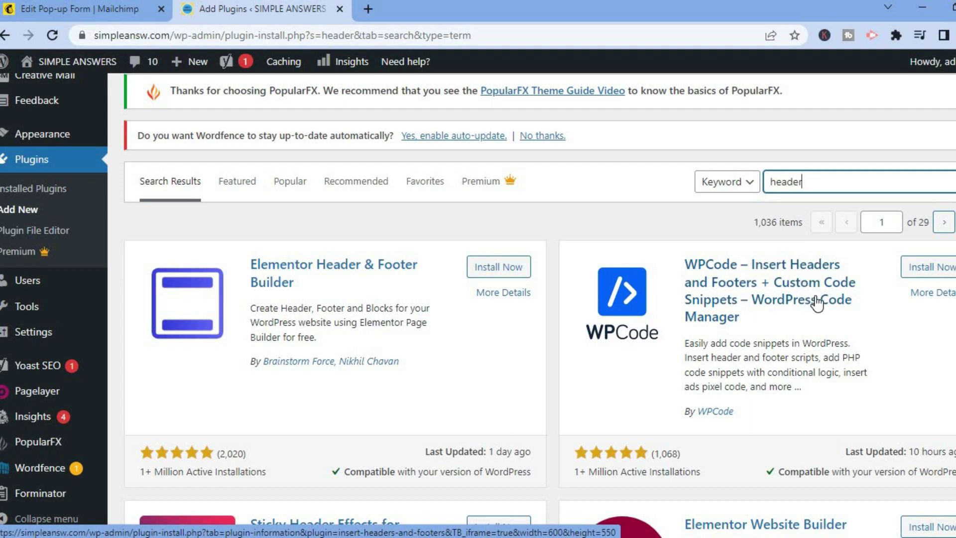
Step: Install and activate the WPCode – Insert Headers and Footers plugin
{"action": "left_click", "coordinate": [918, 273]}
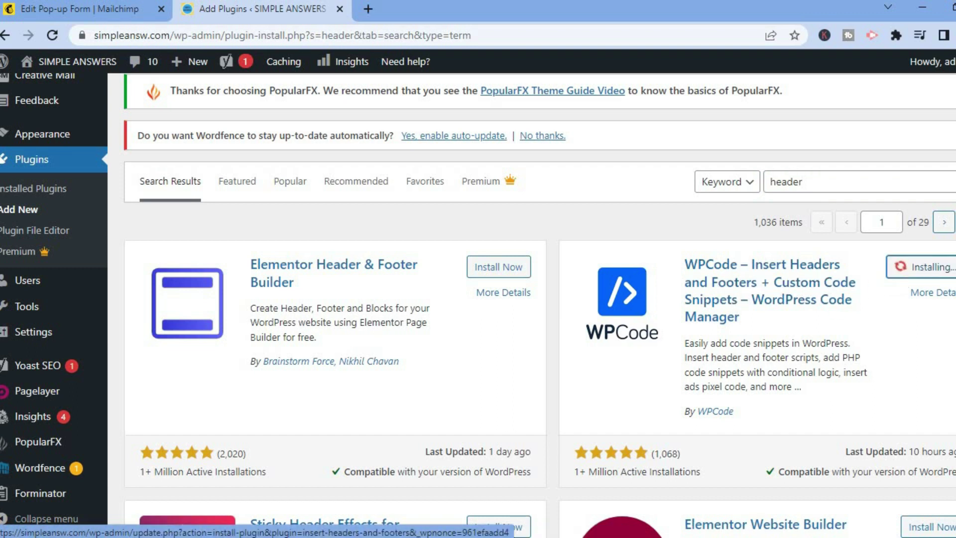
{"action": "scroll", "coordinate": [539, 306], "scroll_direction": "down", "scroll_amount": 2}
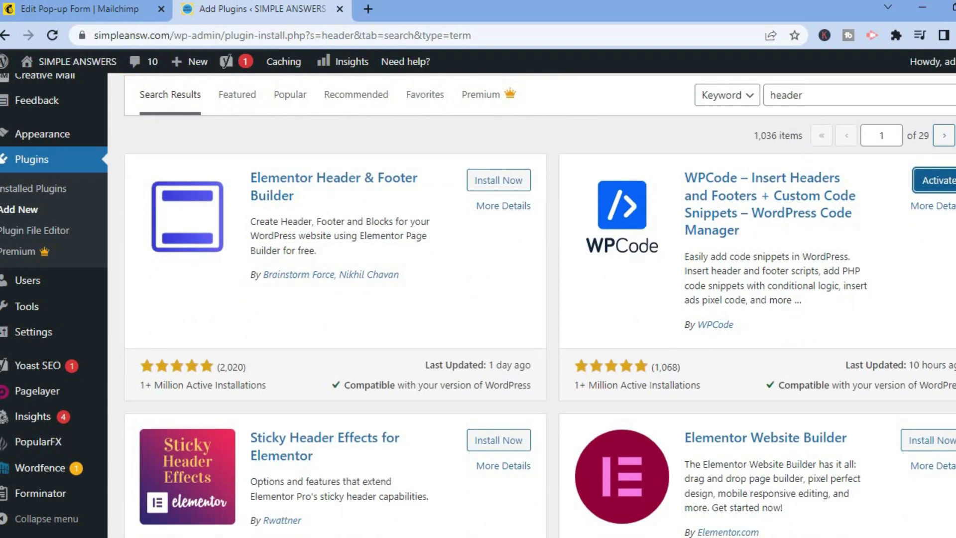
{"action": "left_click", "coordinate": [934, 186]}
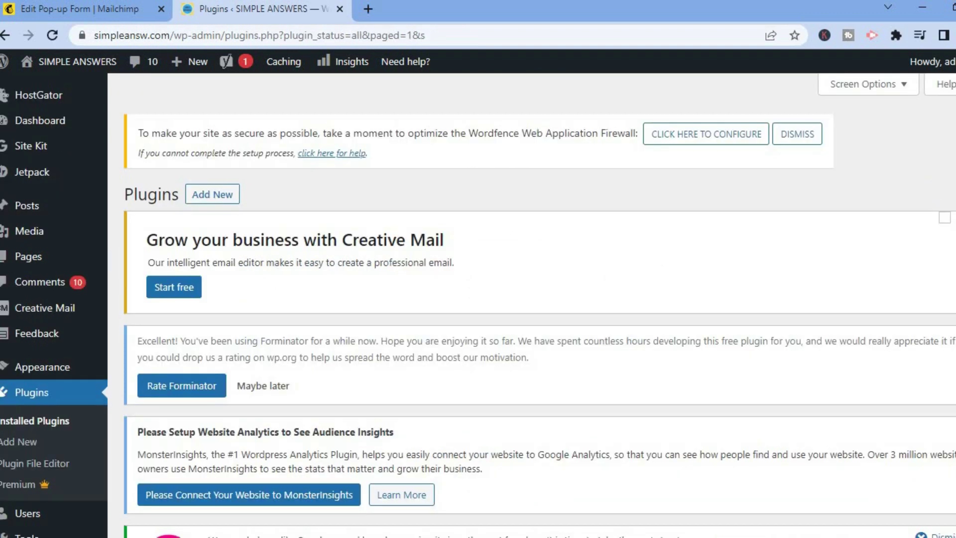
Step: Open the Header & Footer page of the WPCode code snippets at the Header code box
{"action": "scroll", "coordinate": [539, 305], "scroll_direction": "down", "scroll_amount": 7}
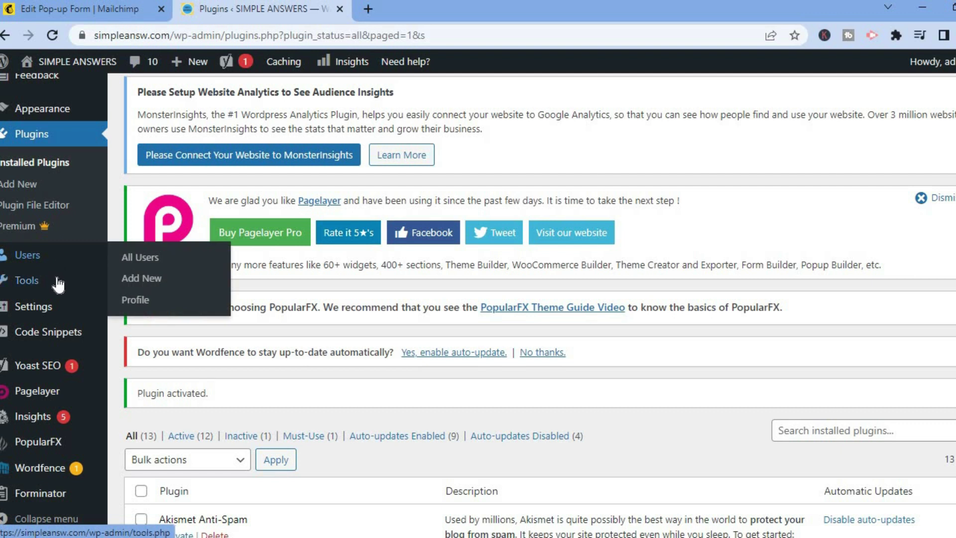
{"action": "mouse_move", "coordinate": [57, 286]}
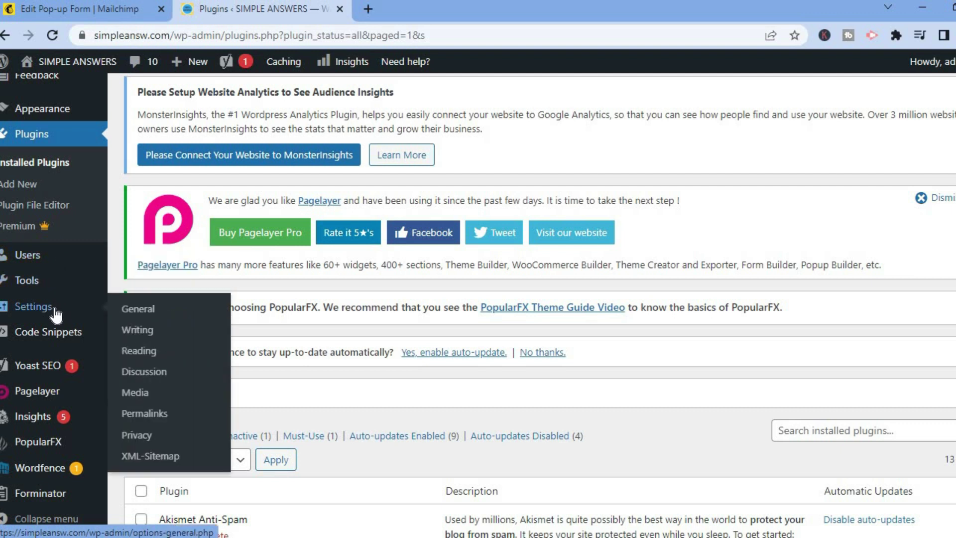
{"action": "mouse_move", "coordinate": [72, 334]}
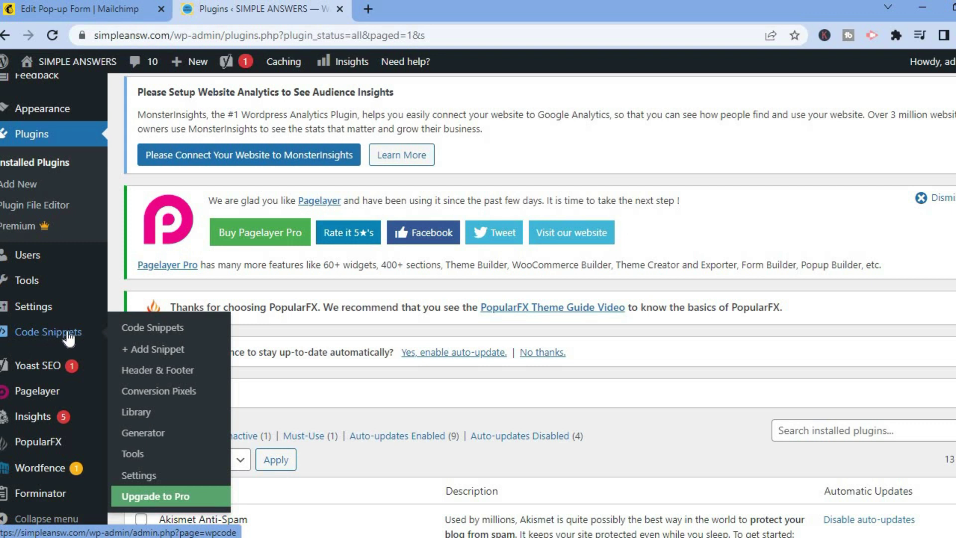
{"action": "left_click", "coordinate": [172, 380]}
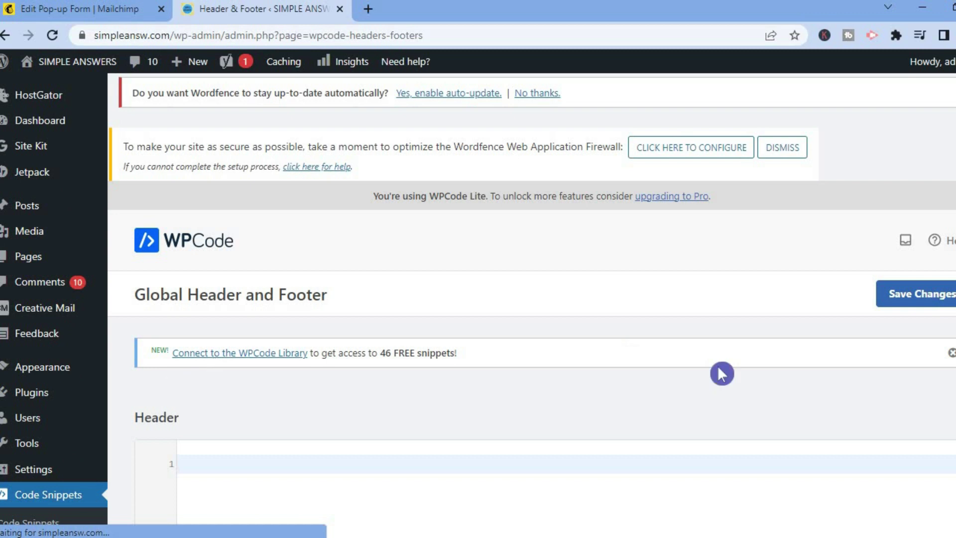
{"action": "scroll", "coordinate": [428, 245], "scroll_direction": "down", "scroll_amount": 8}
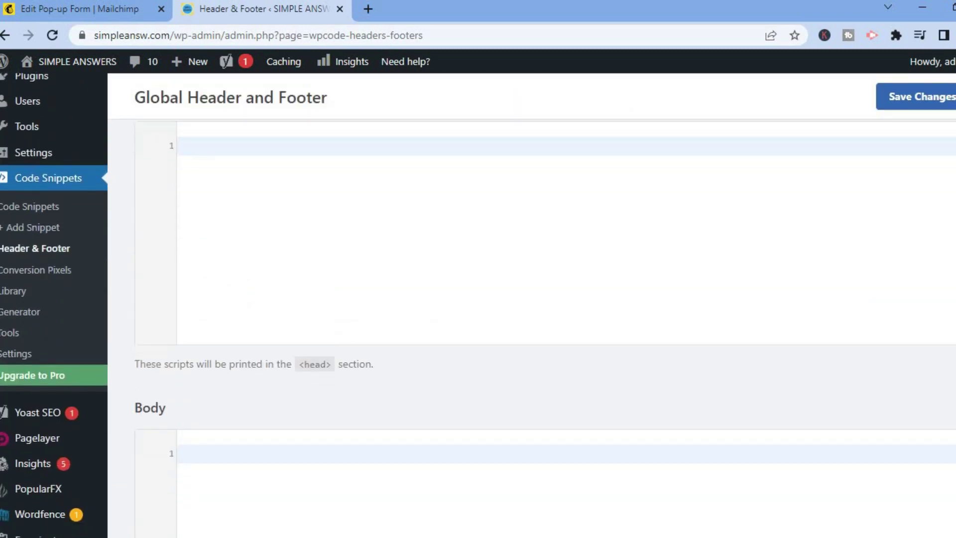
{"action": "scroll", "coordinate": [429, 246], "scroll_direction": "up", "scroll_amount": 3}
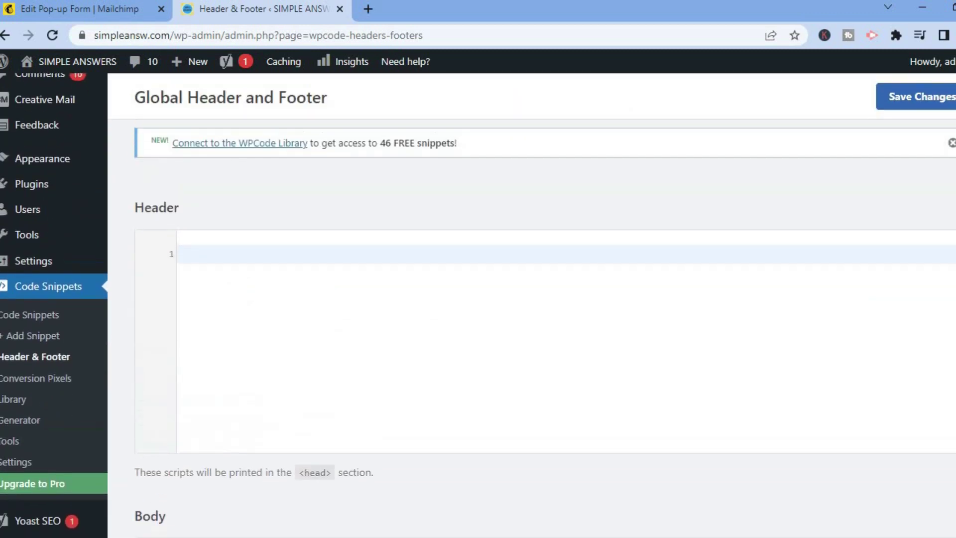
Step: Paste the Mailchimp connection code into the global Header script box and submit the changes for saving
{"action": "left_click", "coordinate": [301, 269]}
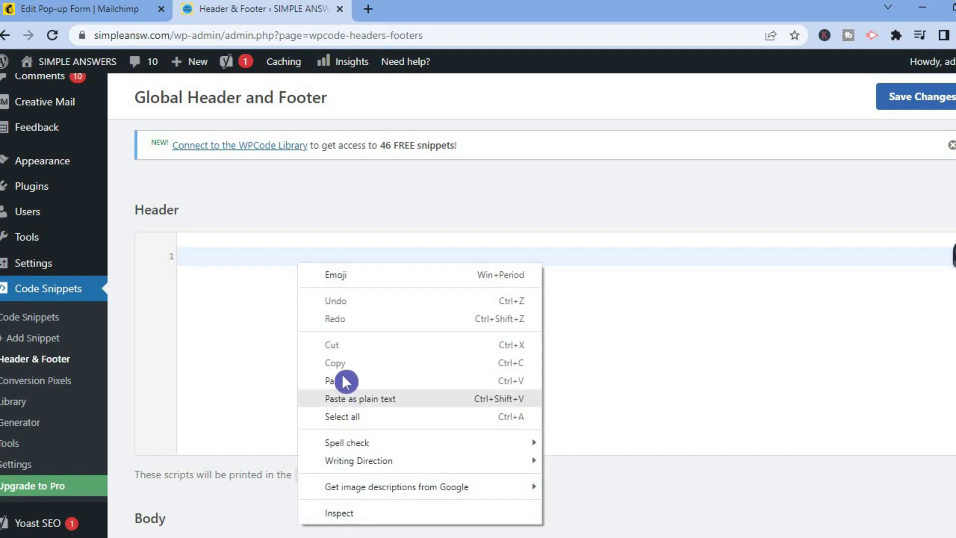
{"action": "left_click", "coordinate": [81, 8]}
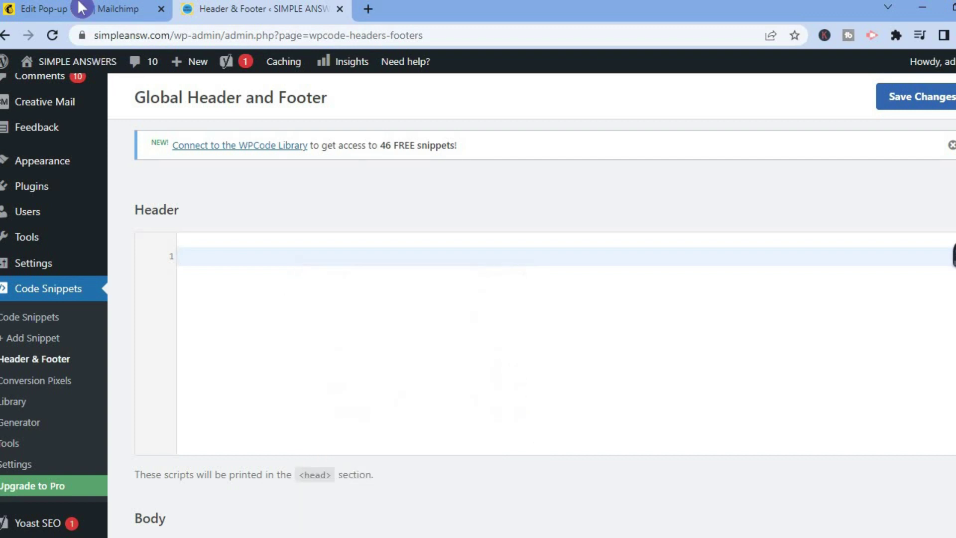
{"action": "left_click", "coordinate": [81, 7]}
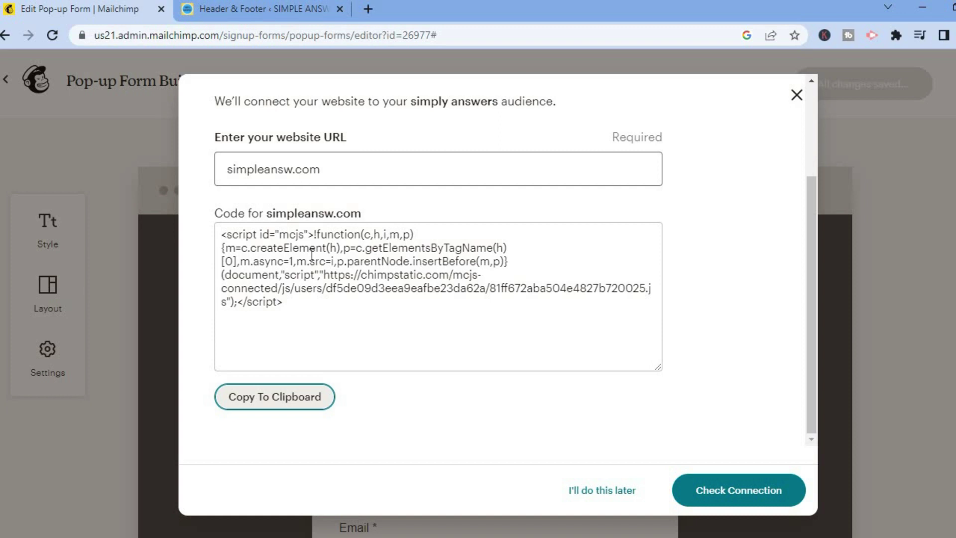
{"action": "left_click", "coordinate": [230, 9]}
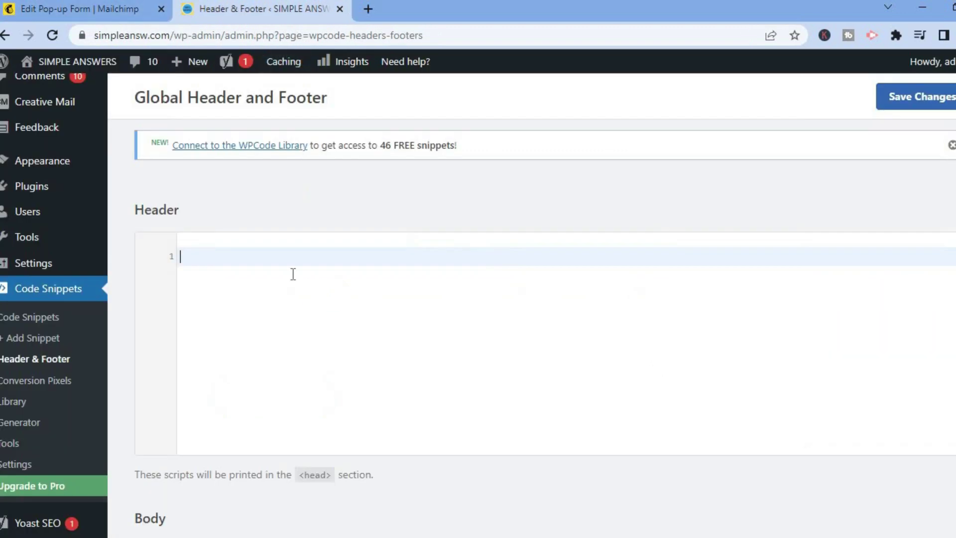
{"action": "right_click", "coordinate": [273, 259]}
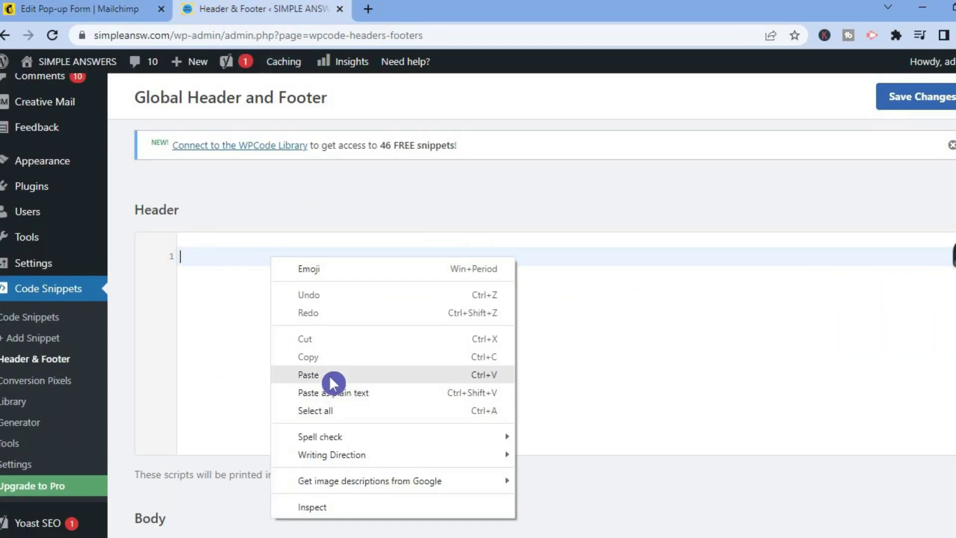
{"action": "left_click", "coordinate": [335, 373]}
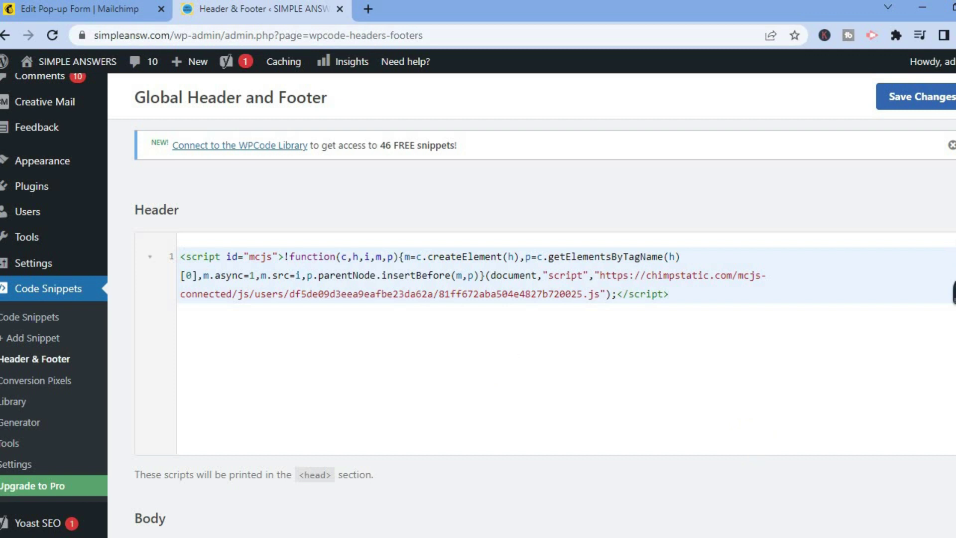
{"action": "scroll", "coordinate": [548, 298], "scroll_direction": "down", "scroll_amount": 13}
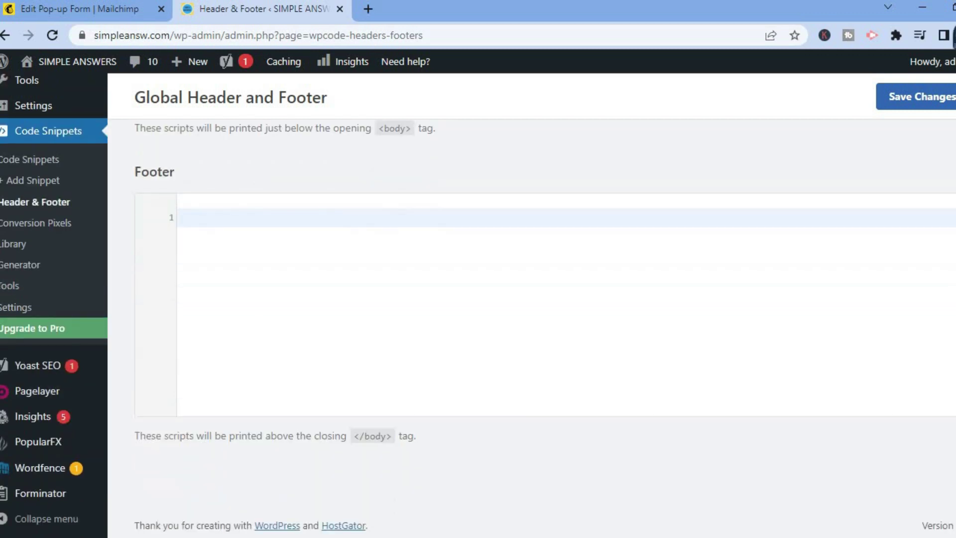
{"action": "scroll", "coordinate": [547, 299], "scroll_direction": "up", "scroll_amount": 10}
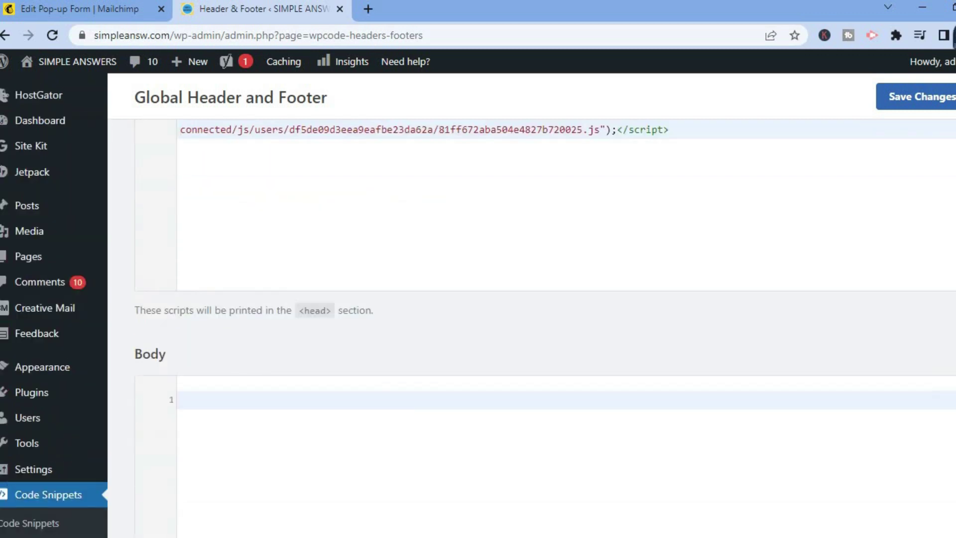
{"action": "left_click", "coordinate": [914, 97]}
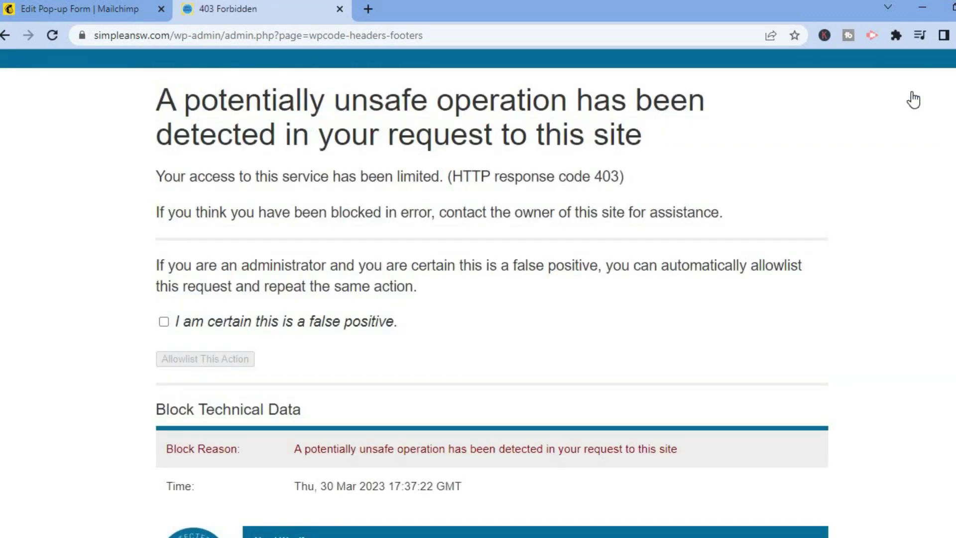
Step: Confirm that the blocked request is a false positive and allowlist the action
{"action": "scroll", "coordinate": [492, 293], "scroll_direction": "down", "scroll_amount": 3}
{"action": "scroll", "coordinate": [492, 293], "scroll_direction": "up", "scroll_amount": 3}
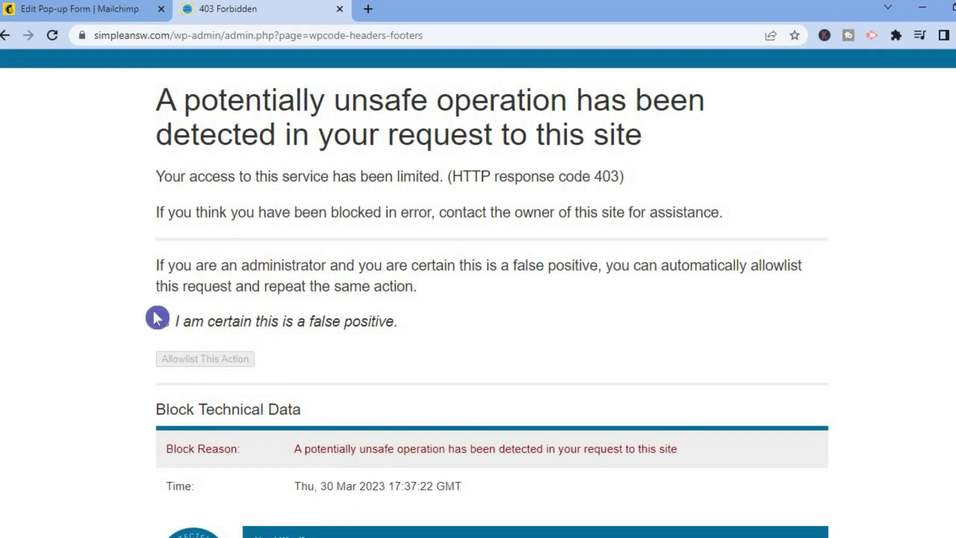
{"action": "left_click", "coordinate": [163, 323]}
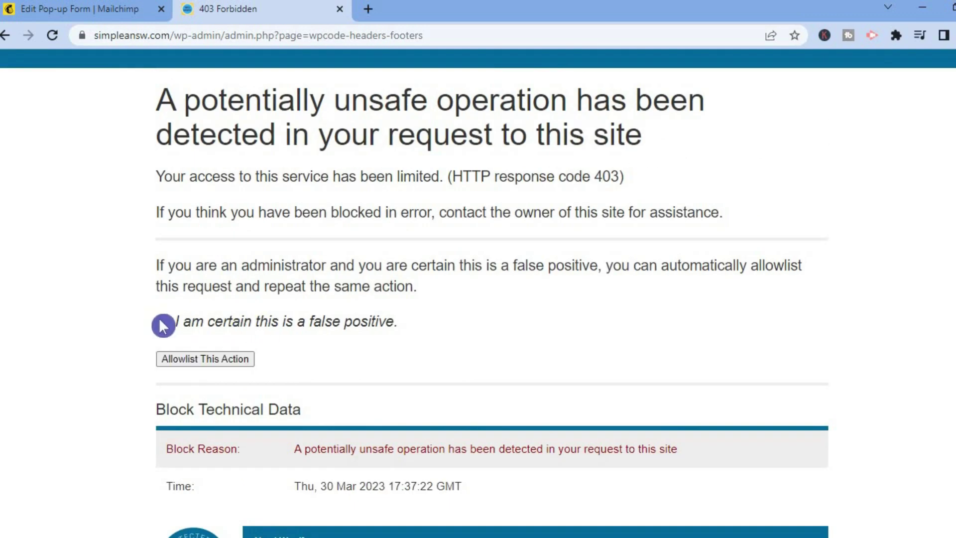
{"action": "left_click", "coordinate": [225, 365]}
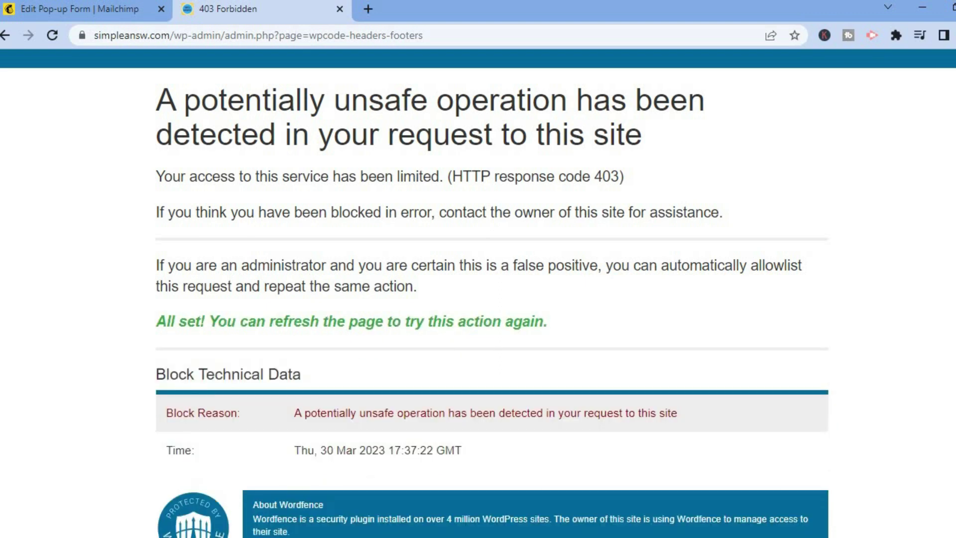
Step: Reload the blocked page and resubmit the request to save the header code
{"action": "scroll", "coordinate": [478, 298], "scroll_direction": "down", "scroll_amount": 2}
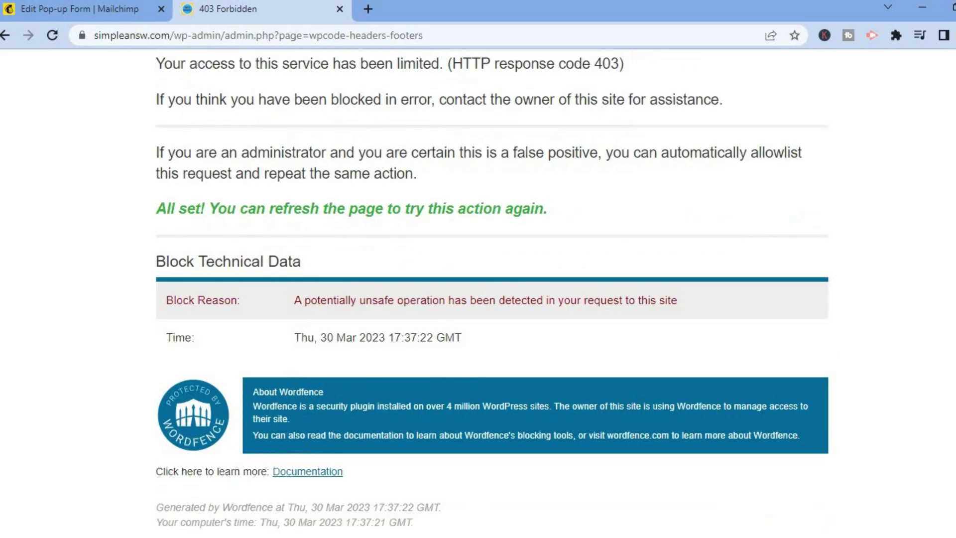
{"action": "scroll", "coordinate": [477, 298], "scroll_direction": "up", "scroll_amount": 2}
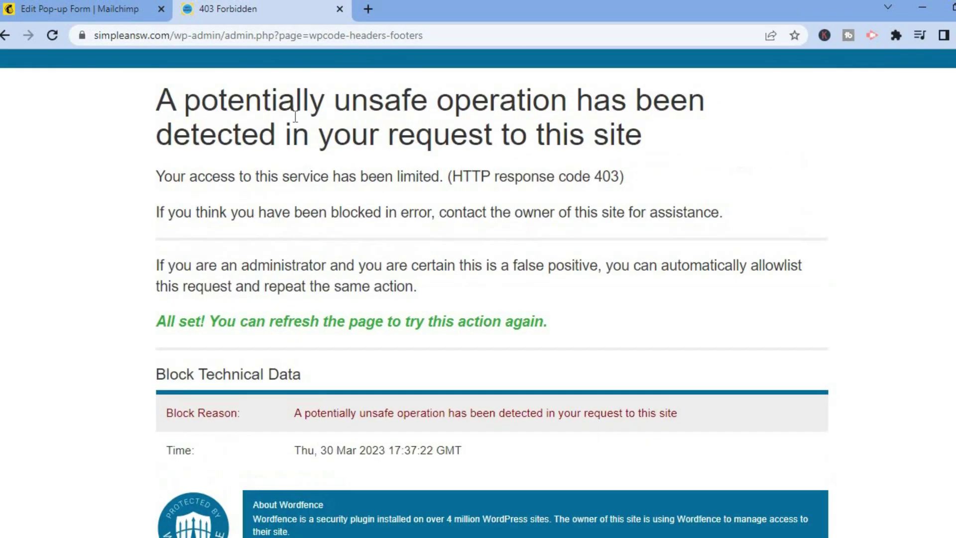
{"action": "left_click", "coordinate": [62, 34]}
{"action": "key", "text": "Return"}
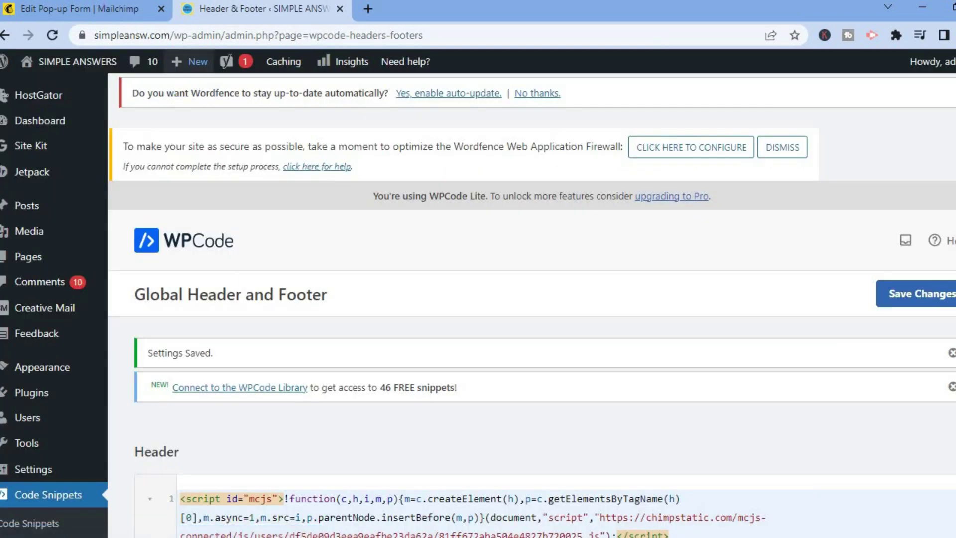
Step: Switch back to Mailchimp and check the connection to simpleansw.com
{"action": "left_click", "coordinate": [124, 9]}
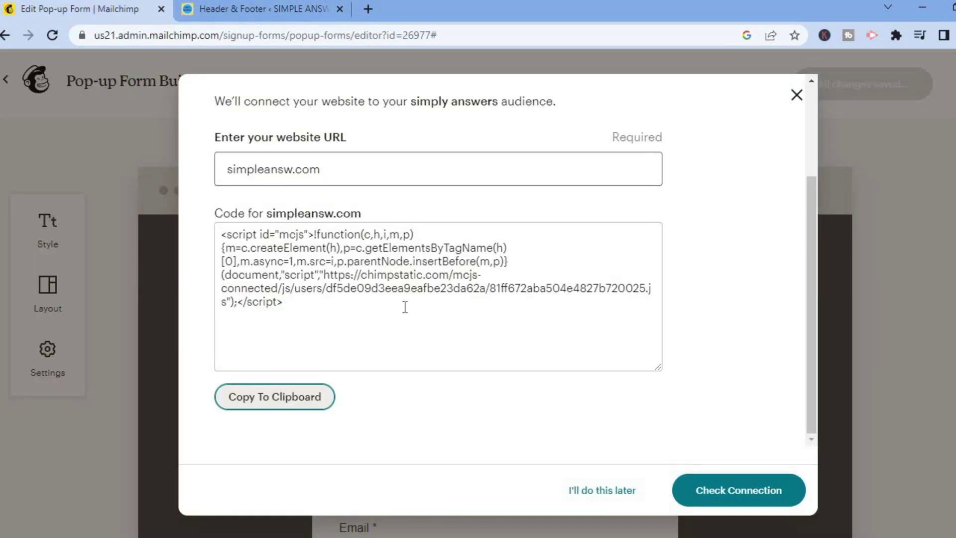
{"action": "left_click", "coordinate": [747, 500]}
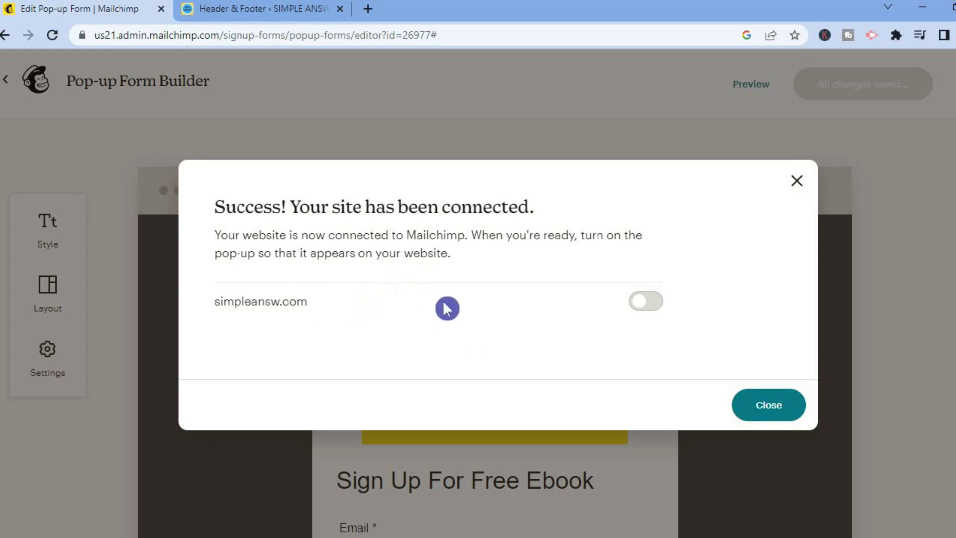
Step: Turn on the pop-up form for simpleansw.com and close the connection dialog
{"action": "left_click", "coordinate": [657, 310]}
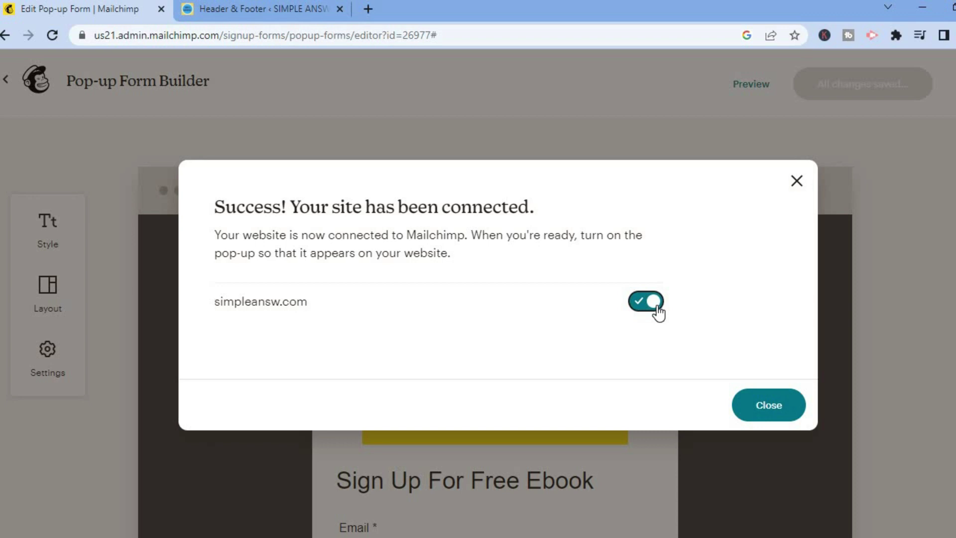
{"action": "left_click", "coordinate": [773, 407]}
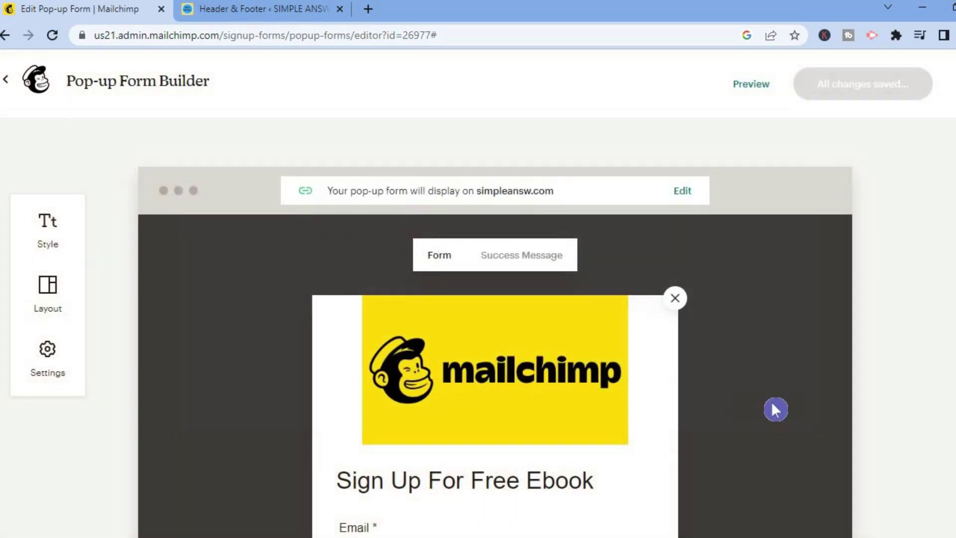
Step: Visit the live simpleansw.com home page from WordPress and look through it to check for the signup pop-up
{"action": "left_click", "coordinate": [241, 10]}
{"action": "mouse_move", "coordinate": [62, 99]}
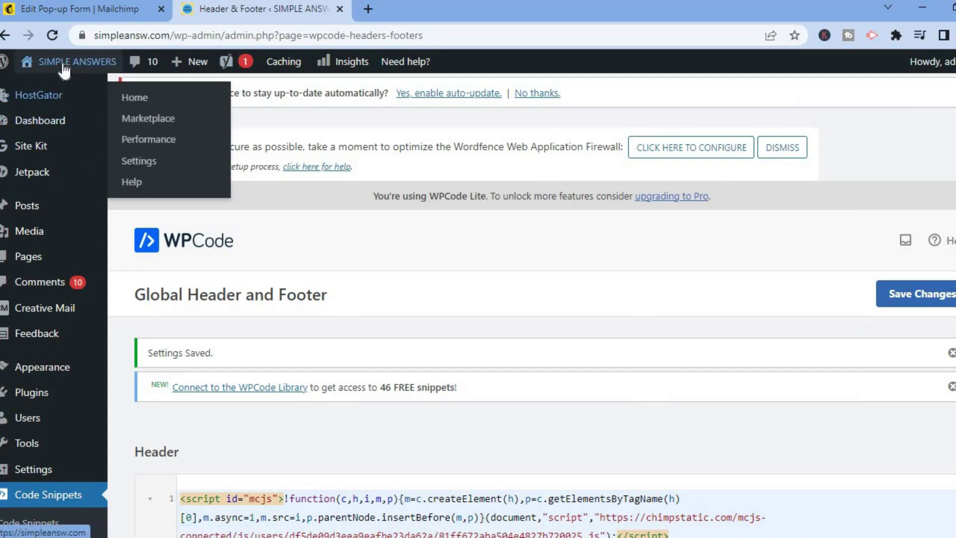
{"action": "mouse_move", "coordinate": [65, 70]}
{"action": "left_click", "coordinate": [39, 90]}
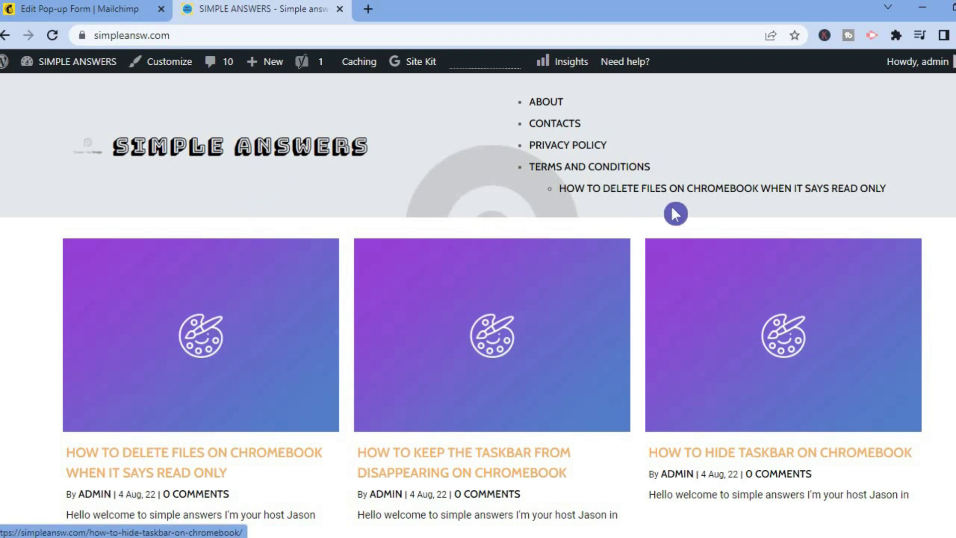
{"action": "scroll", "coordinate": [477, 306], "scroll_direction": "down", "scroll_amount": 9}
{"action": "scroll", "coordinate": [478, 305], "scroll_direction": "up", "scroll_amount": 6}
{"action": "scroll", "coordinate": [478, 305], "scroll_direction": "down", "scroll_amount": 6}
{"action": "scroll", "coordinate": [478, 305], "scroll_direction": "up", "scroll_amount": 8}
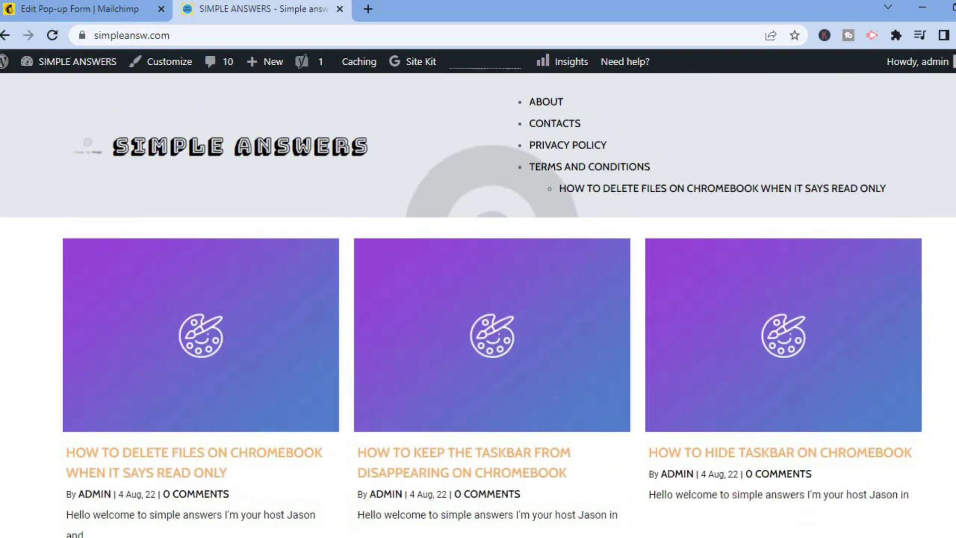
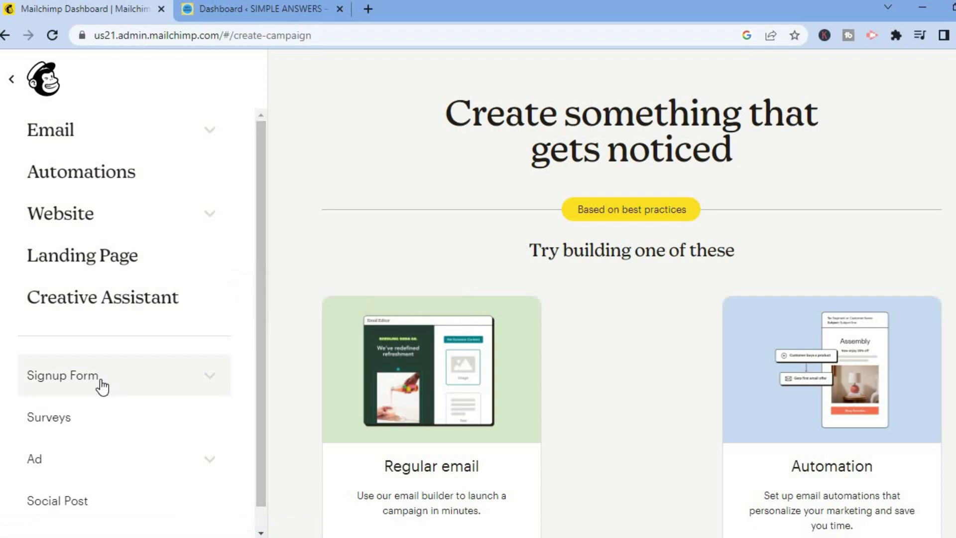
Step: Begin a new embedded signup form in Mailchimp and decline the feedback request
{"action": "left_click", "coordinate": [79, 386]}
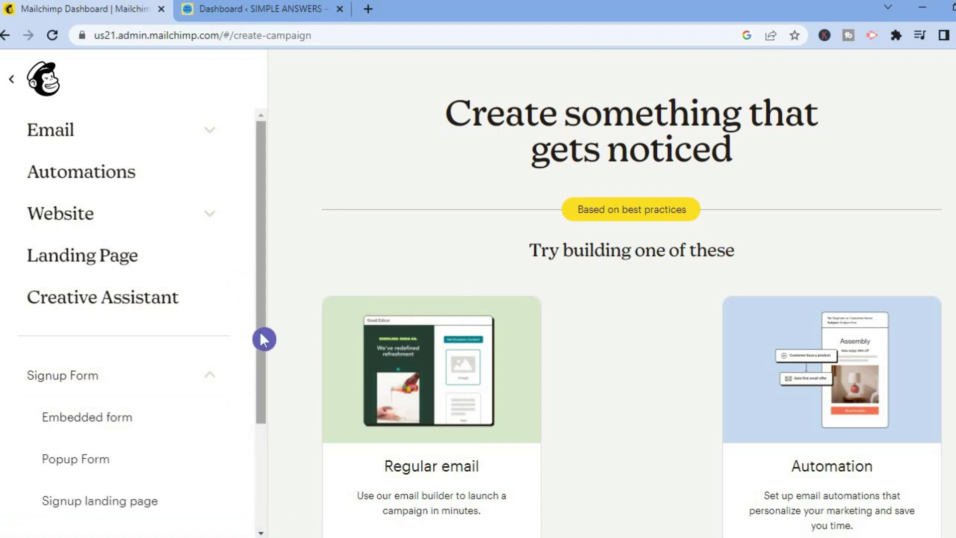
{"action": "scroll", "coordinate": [264, 348], "scroll_direction": "down", "scroll_amount": 2}
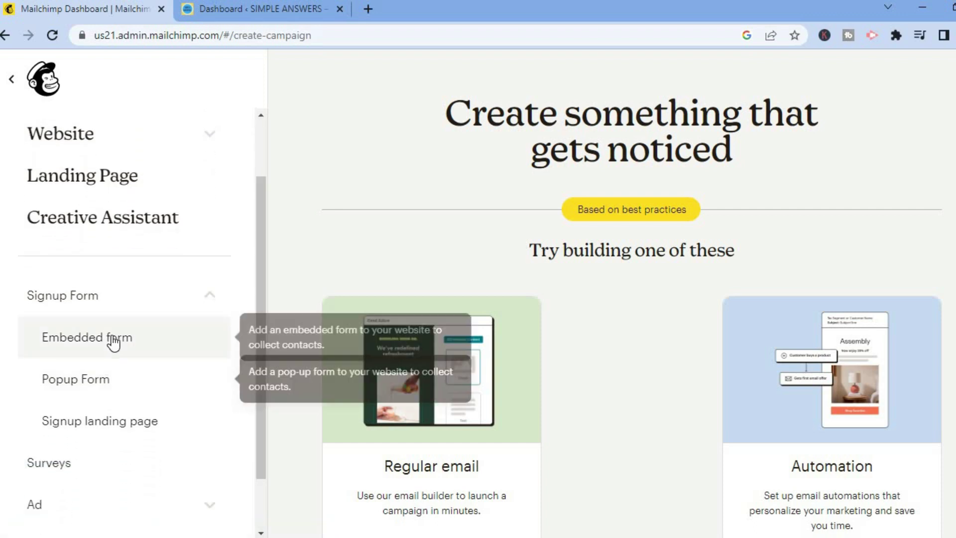
{"action": "left_click", "coordinate": [124, 341]}
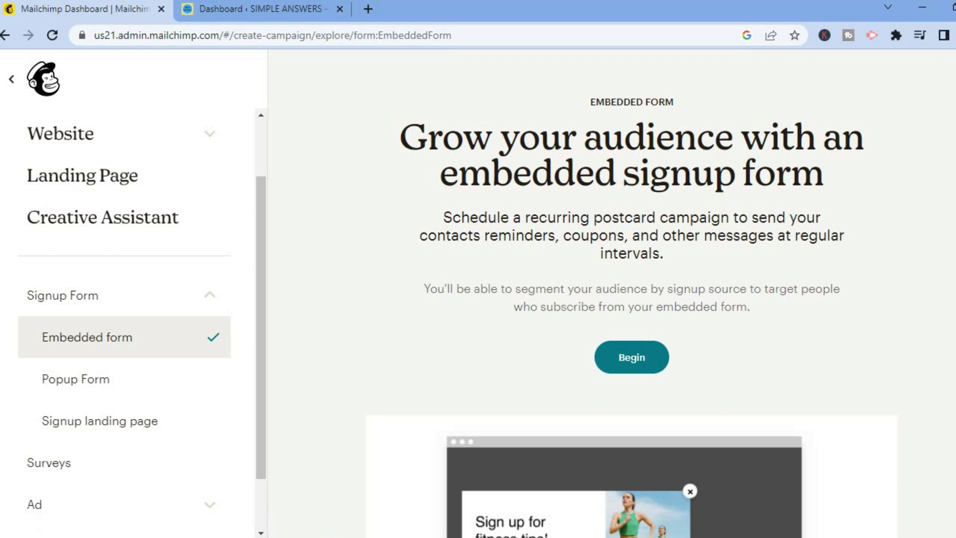
{"action": "scroll", "coordinate": [632, 299], "scroll_direction": "down", "scroll_amount": 3}
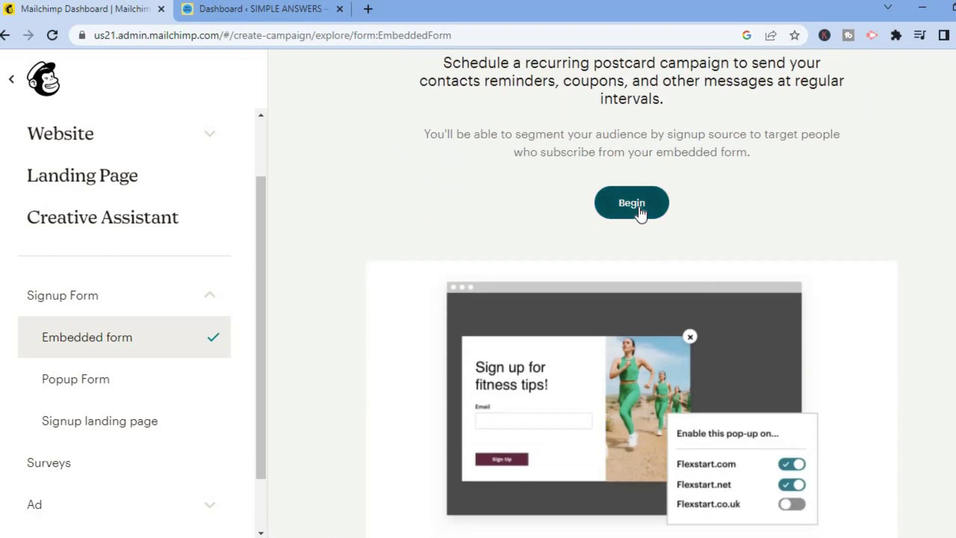
{"action": "left_click", "coordinate": [640, 214]}
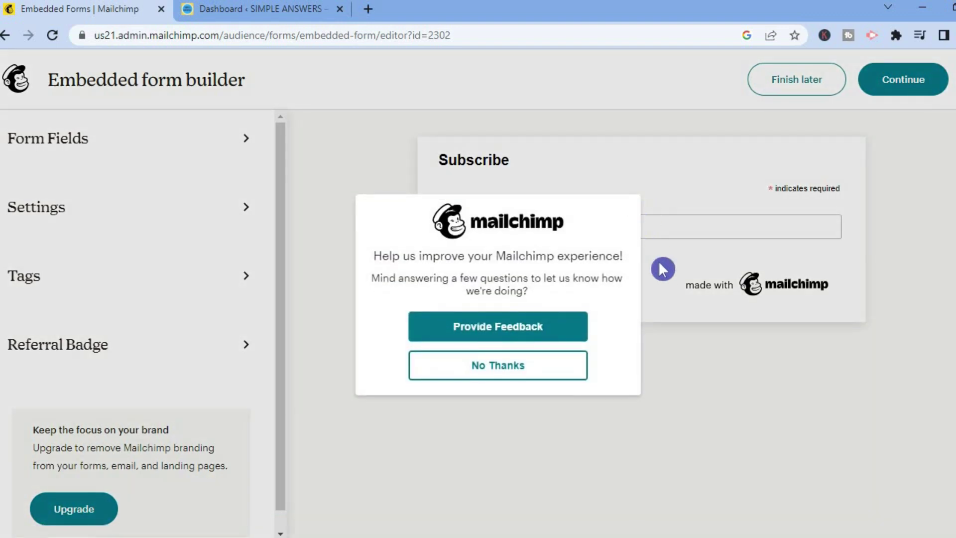
{"action": "left_click", "coordinate": [549, 380]}
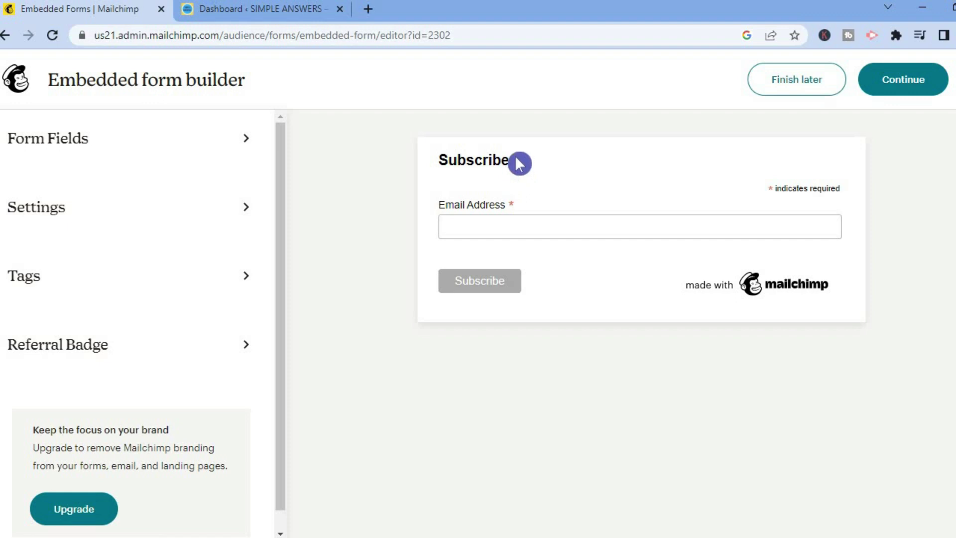
Step: Add the First name, Last name and Address fields to the embedded form
{"action": "left_click", "coordinate": [199, 144]}
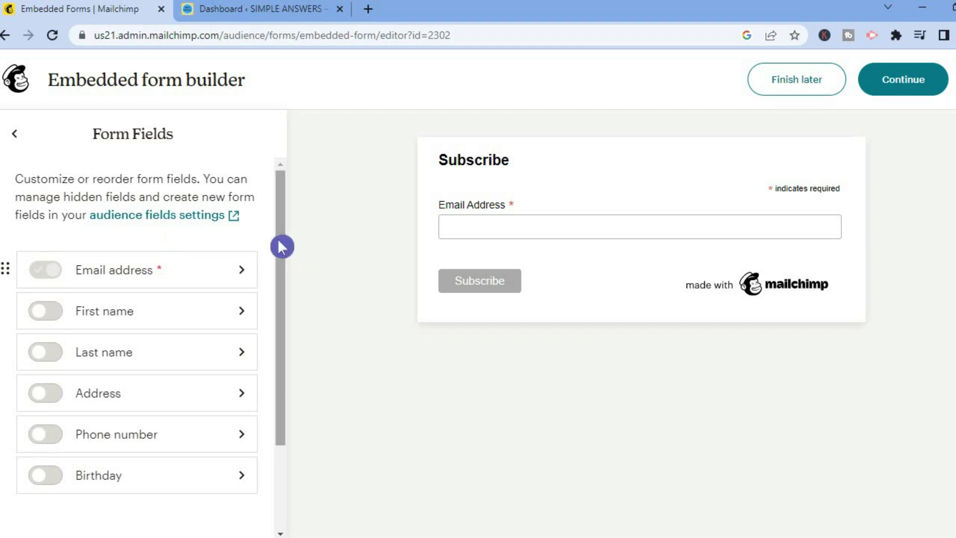
{"action": "scroll", "coordinate": [277, 298], "scroll_direction": "down", "scroll_amount": 2}
{"action": "left_click_drag", "start_coordinate": [277, 321], "coordinate": [280, 254]}
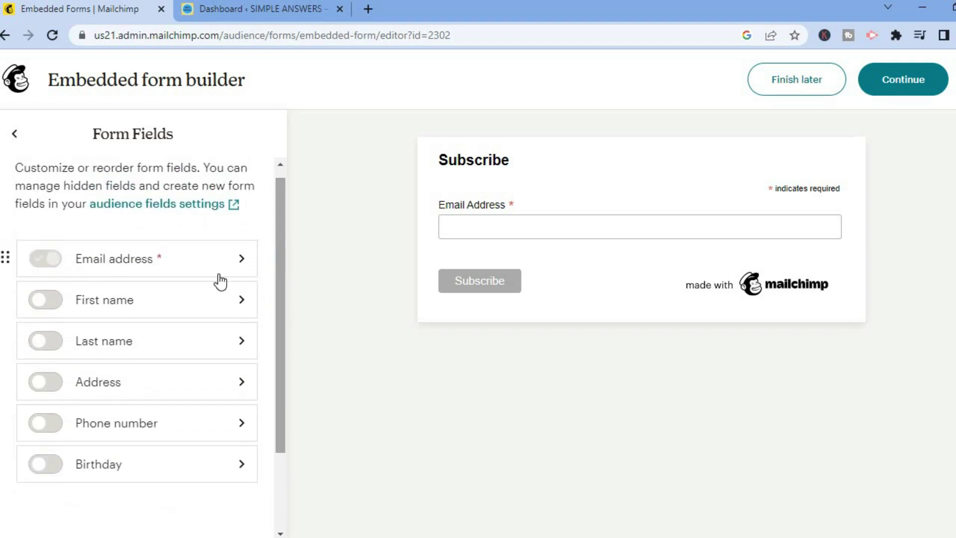
{"action": "left_click", "coordinate": [48, 300]}
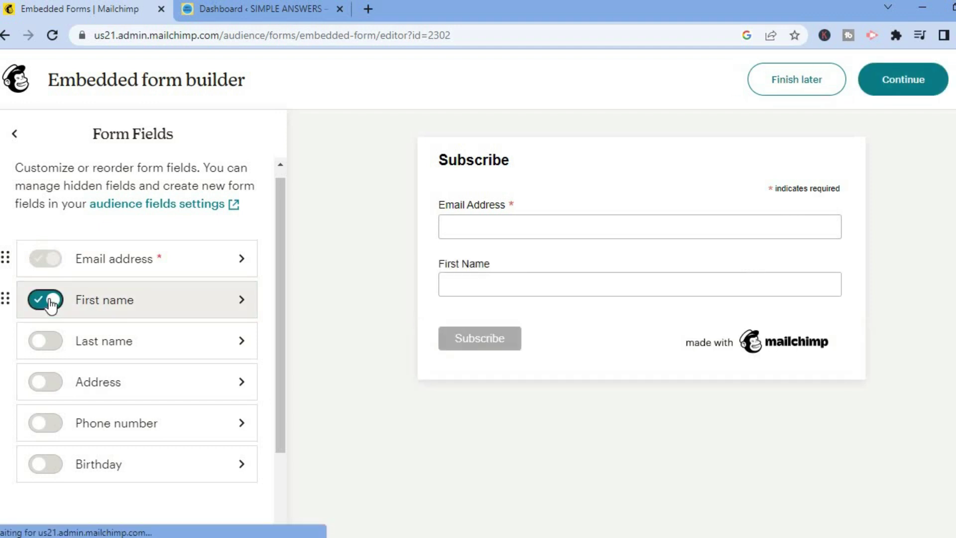
{"action": "left_click", "coordinate": [57, 343]}
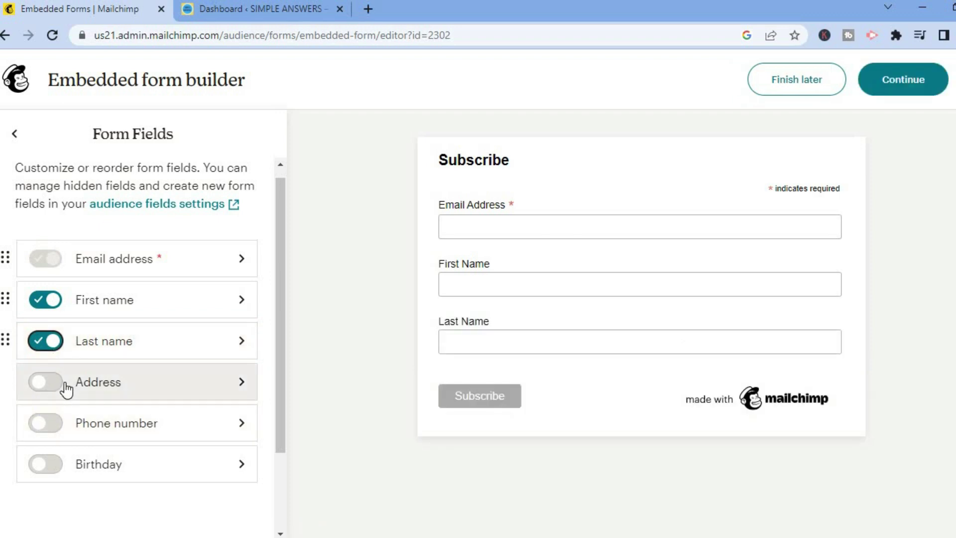
{"action": "left_click", "coordinate": [51, 391]}
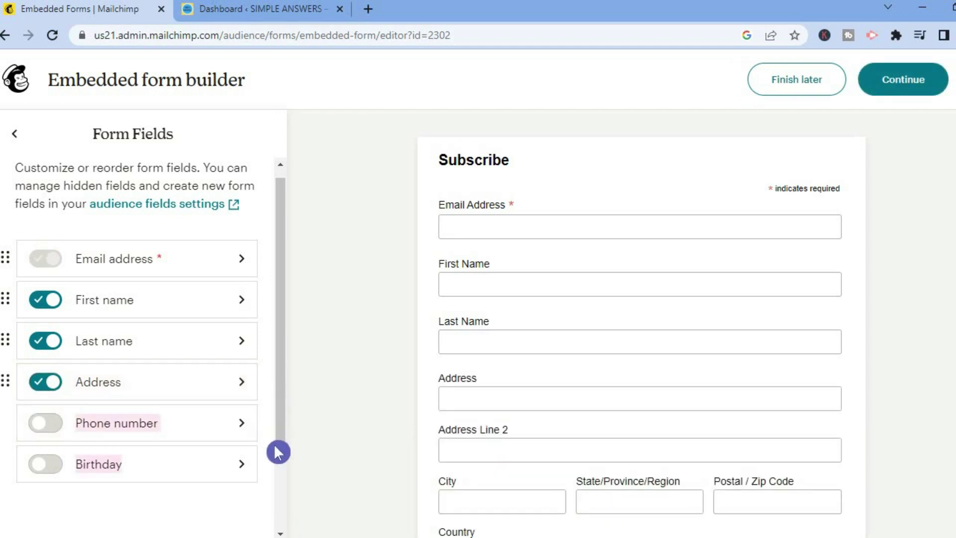
Step: Remove the Last name field from the form and place Address above First name
{"action": "left_click", "coordinate": [55, 349]}
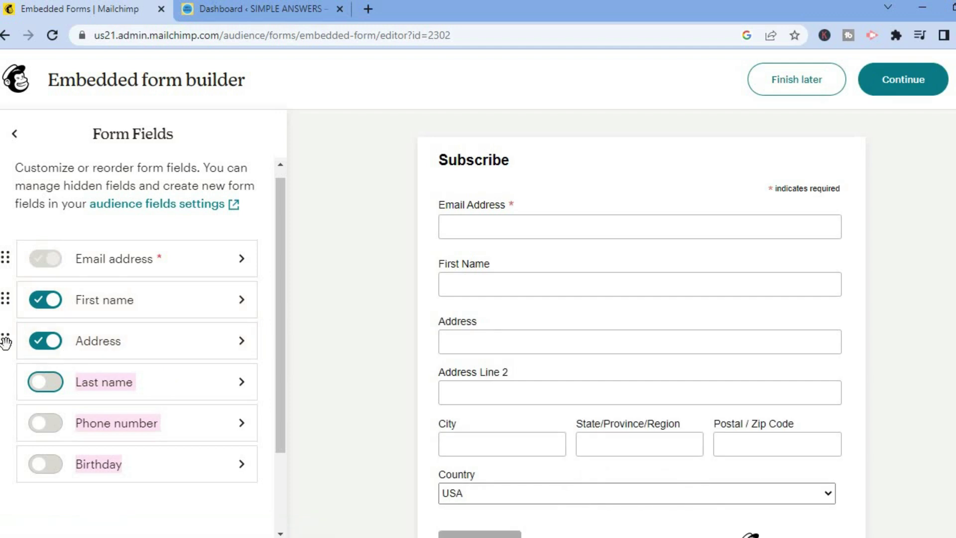
{"action": "left_click_drag", "start_coordinate": [9, 334], "coordinate": [11, 299]}
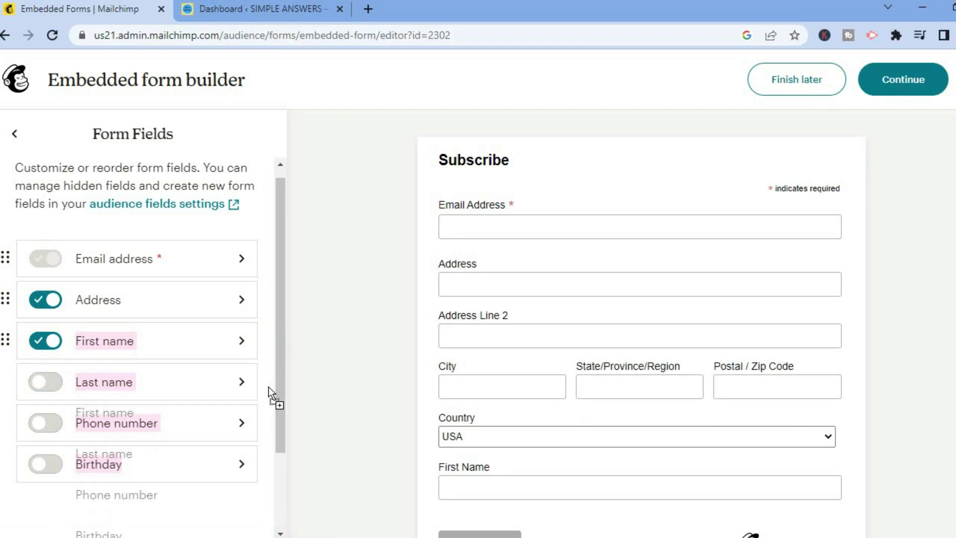
{"action": "left_click_drag", "start_coordinate": [282, 370], "coordinate": [277, 323]}
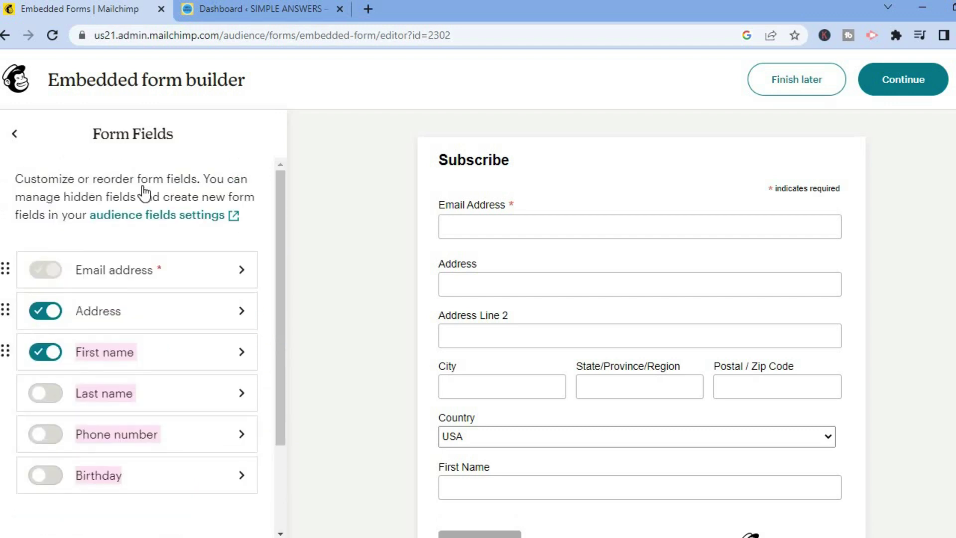
{"action": "left_click", "coordinate": [16, 136]}
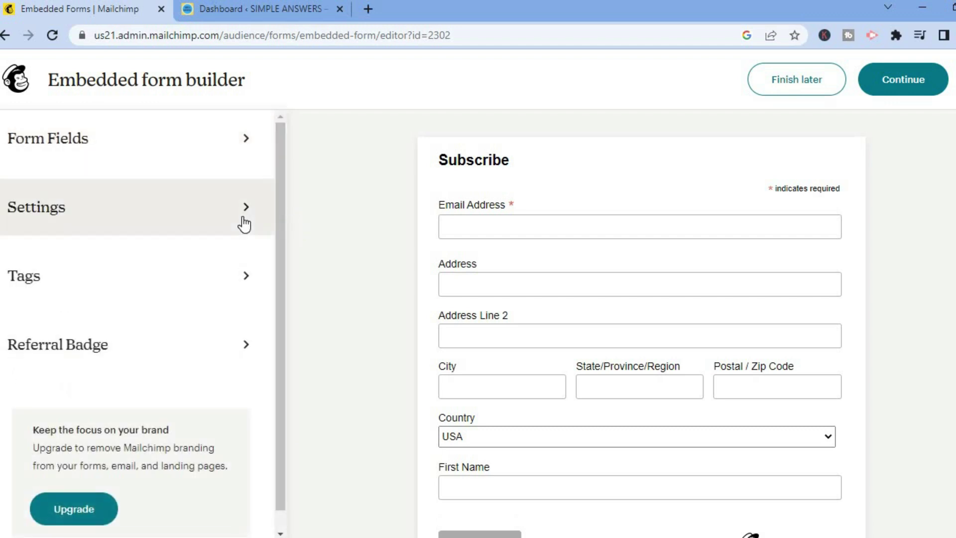
Step: Review the embedded form's title, width, CSS, Javascript and archive link settings
{"action": "left_click", "coordinate": [245, 222]}
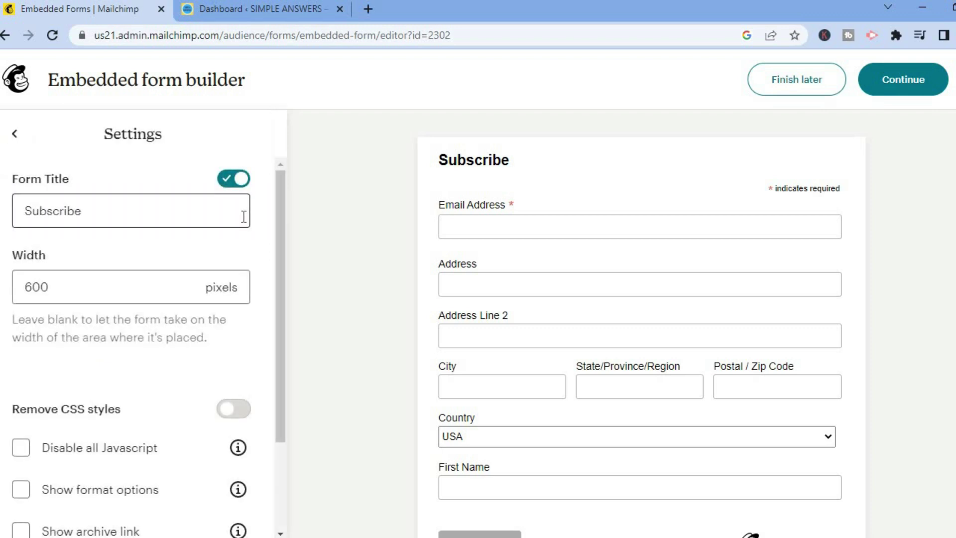
{"action": "left_click", "coordinate": [180, 216]}
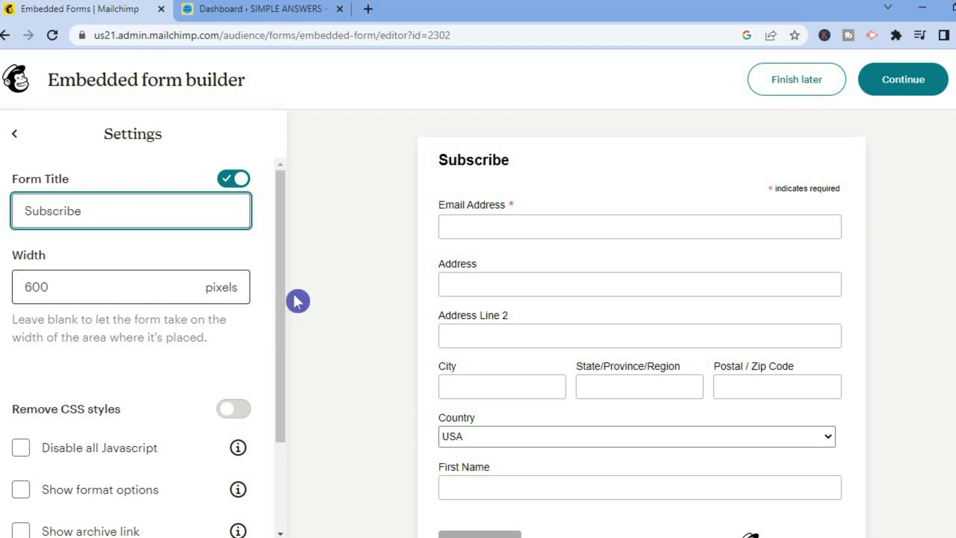
{"action": "left_click_drag", "start_coordinate": [288, 288], "coordinate": [282, 405]}
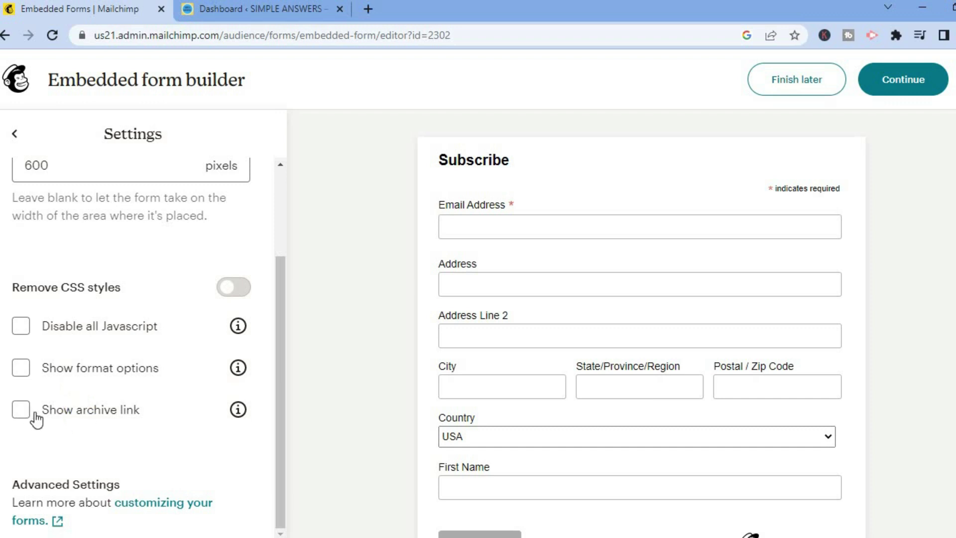
{"action": "left_click", "coordinate": [15, 134]}
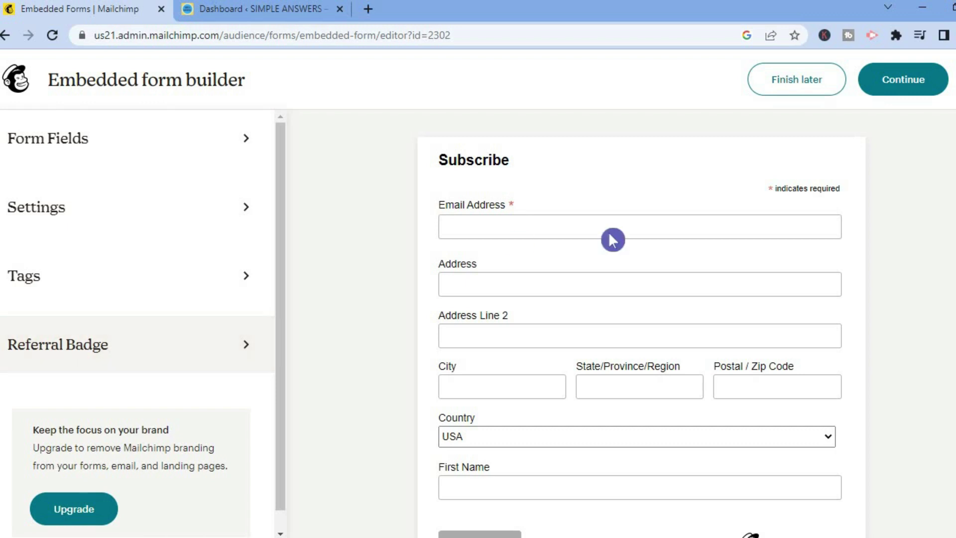
Step: Finish the embedded form, copying its generated code, and switch to the WordPress dashboard
{"action": "left_click", "coordinate": [915, 78]}
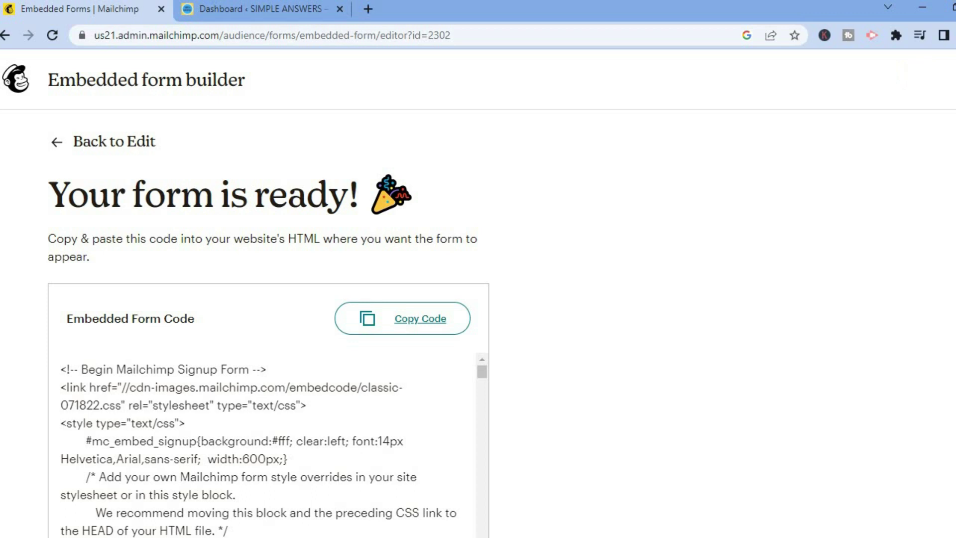
{"action": "scroll", "coordinate": [269, 333], "scroll_direction": "down", "scroll_amount": 1}
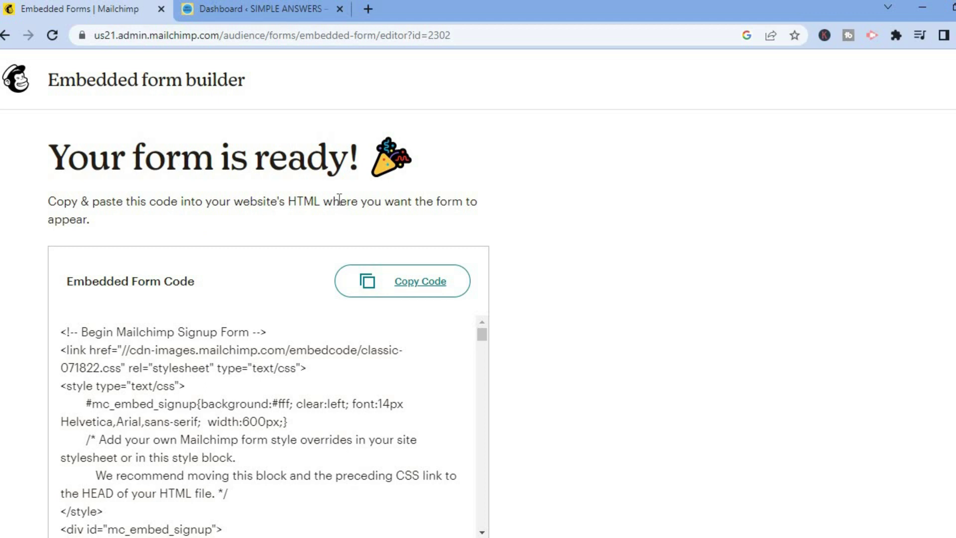
{"action": "left_click", "coordinate": [418, 281]}
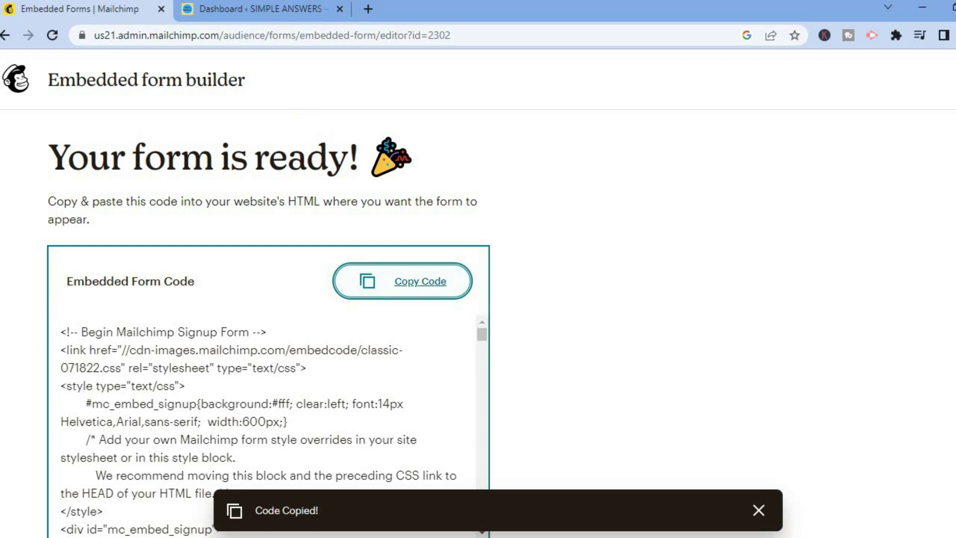
{"action": "left_click", "coordinate": [234, 18]}
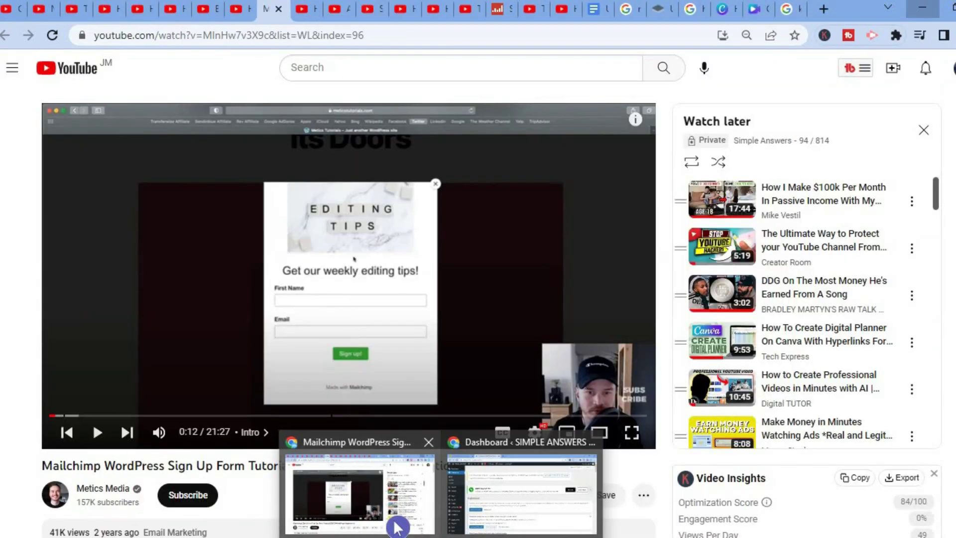
{"action": "left_click", "coordinate": [380, 458]}
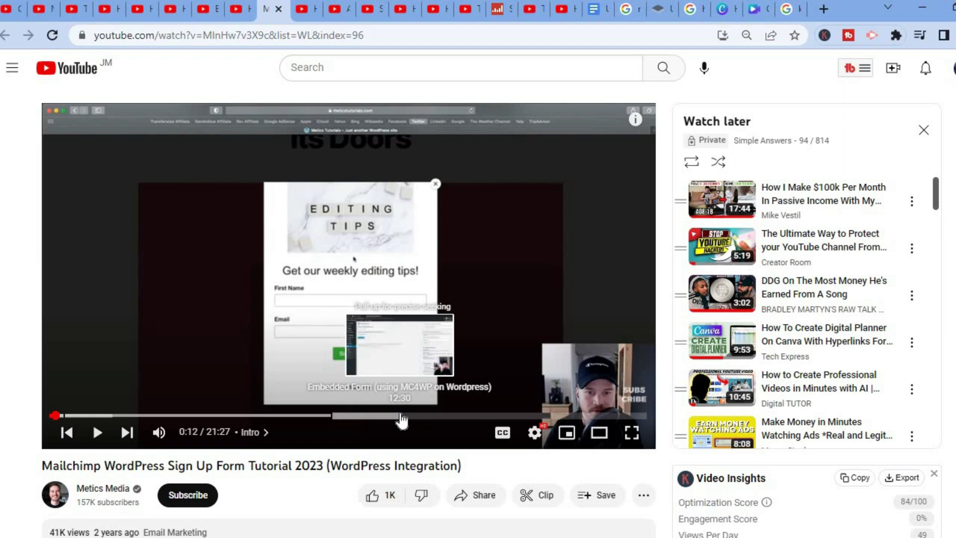
{"action": "left_click", "coordinate": [918, 16]}
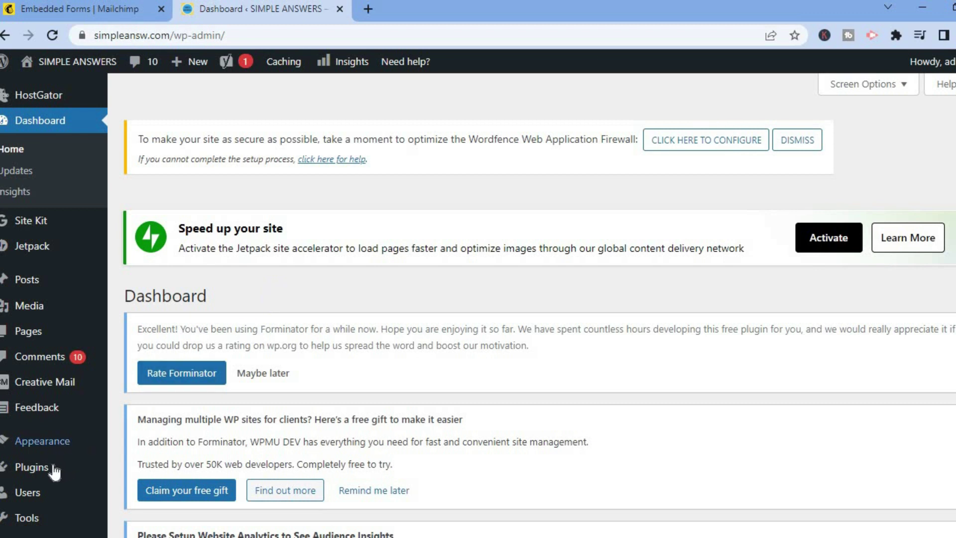
Step: Search the WordPress directory of new plugins for mc4wp
{"action": "mouse_move", "coordinate": [58, 473]}
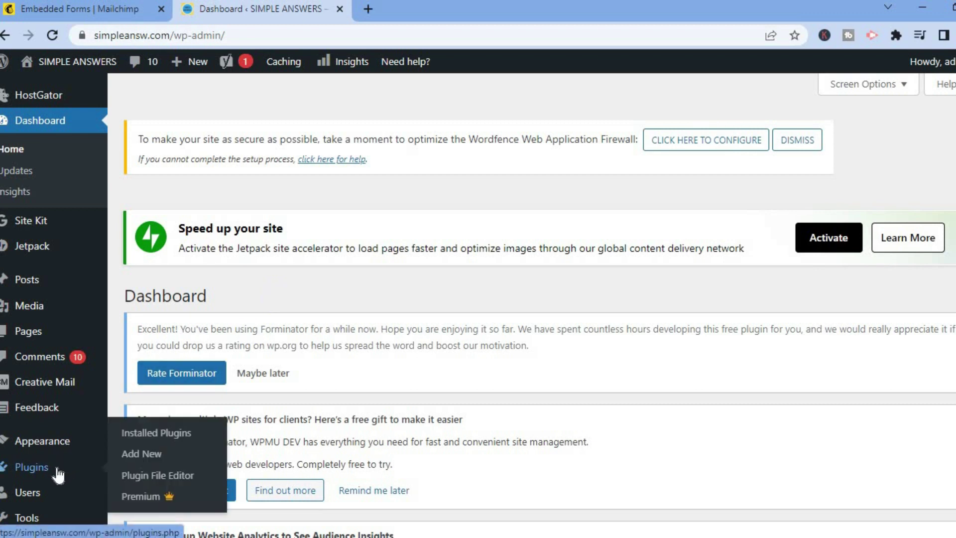
{"action": "left_click", "coordinate": [141, 453]}
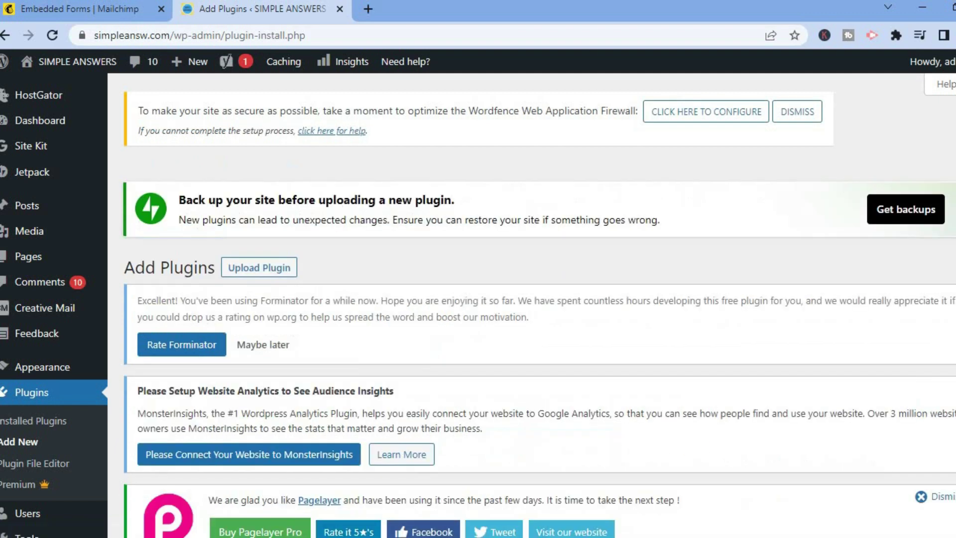
{"action": "scroll", "coordinate": [152, 464], "scroll_direction": "down", "scroll_amount": 5}
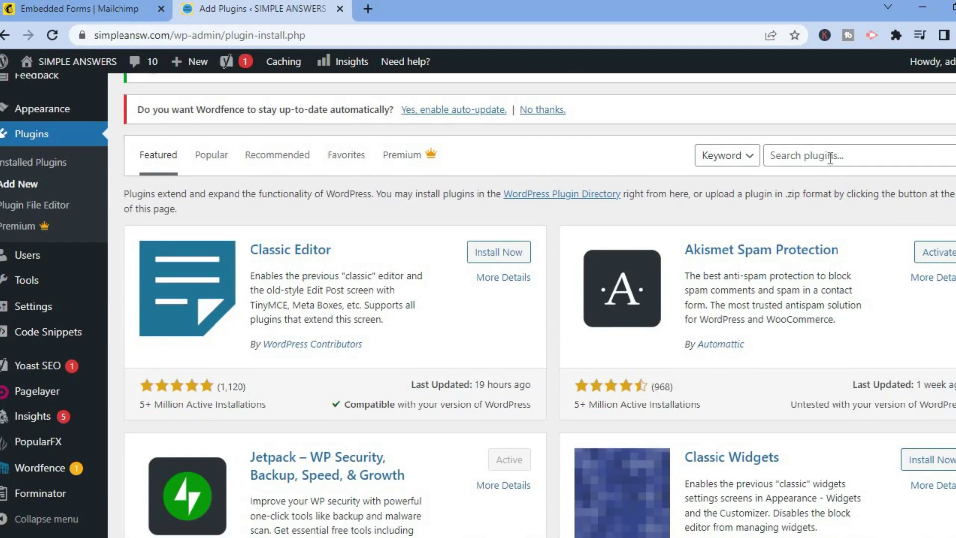
{"action": "left_click", "coordinate": [829, 159]}
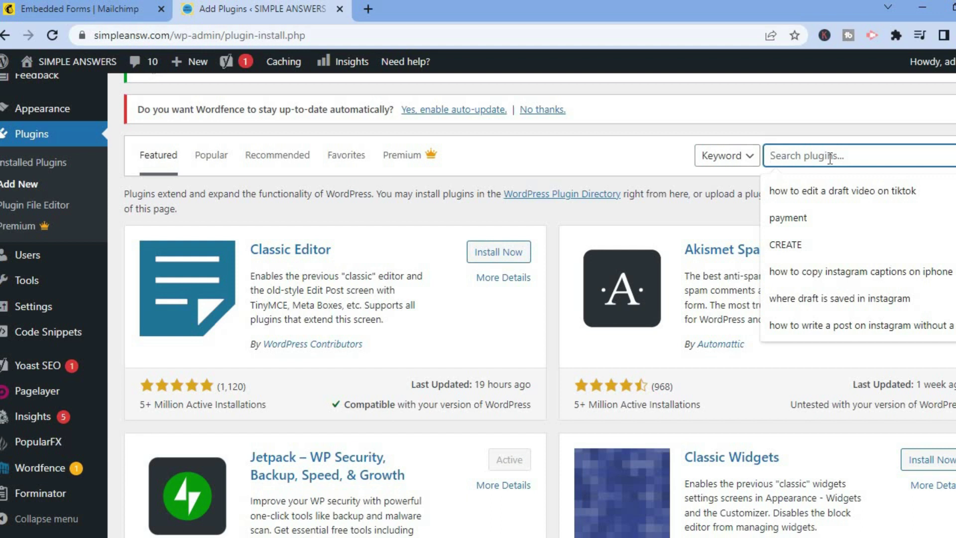
{"action": "type", "text": "mc"}
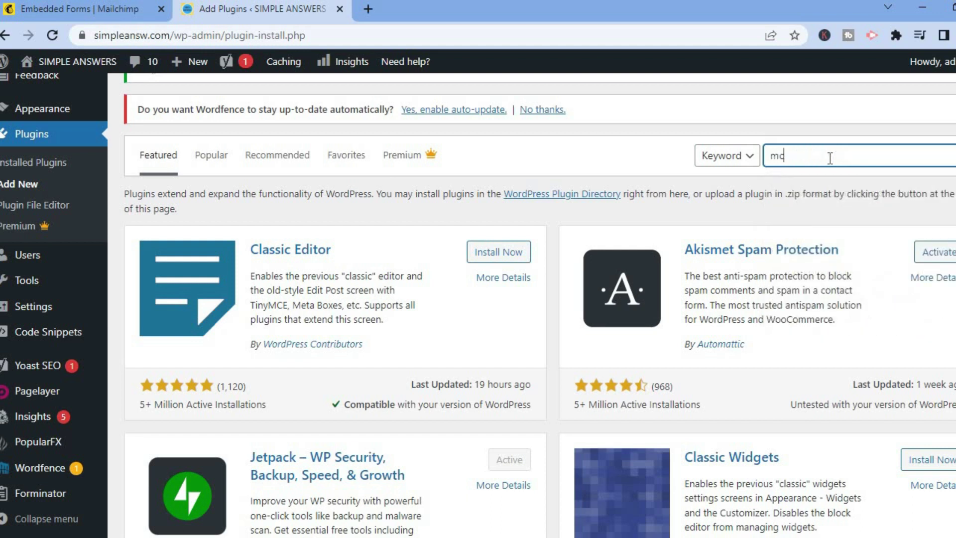
{"action": "type", "text": "4w"}
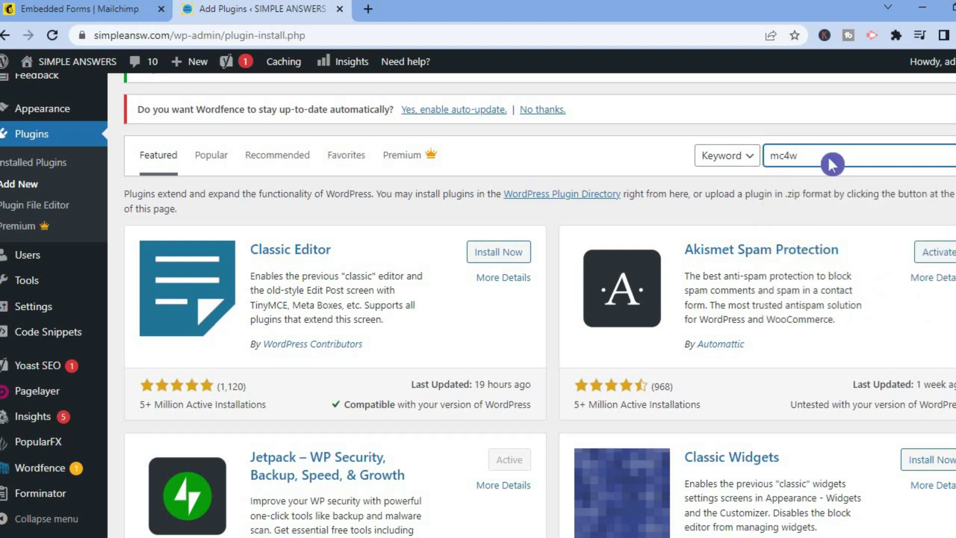
{"action": "type", "text": "p"}
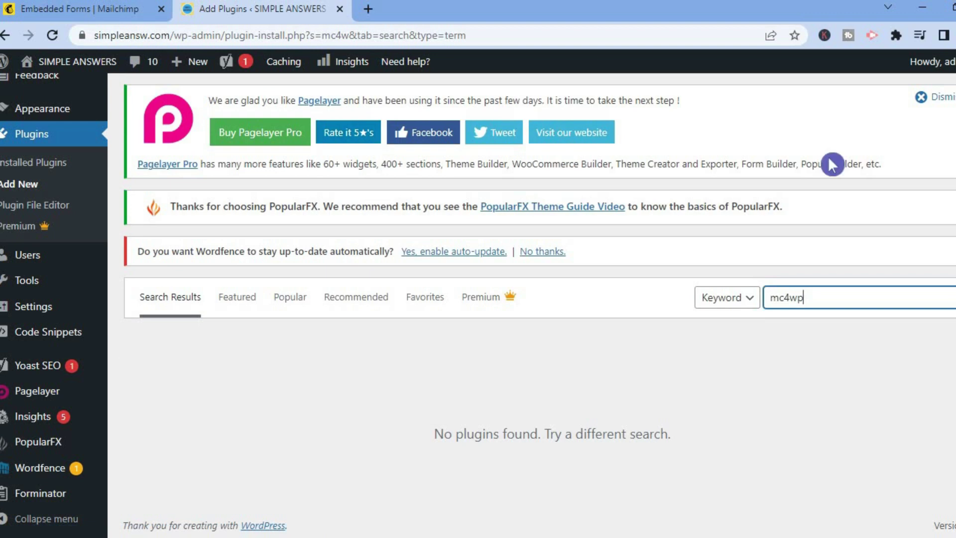
{"action": "scroll", "coordinate": [875, 351], "scroll_direction": "down", "scroll_amount": 5}
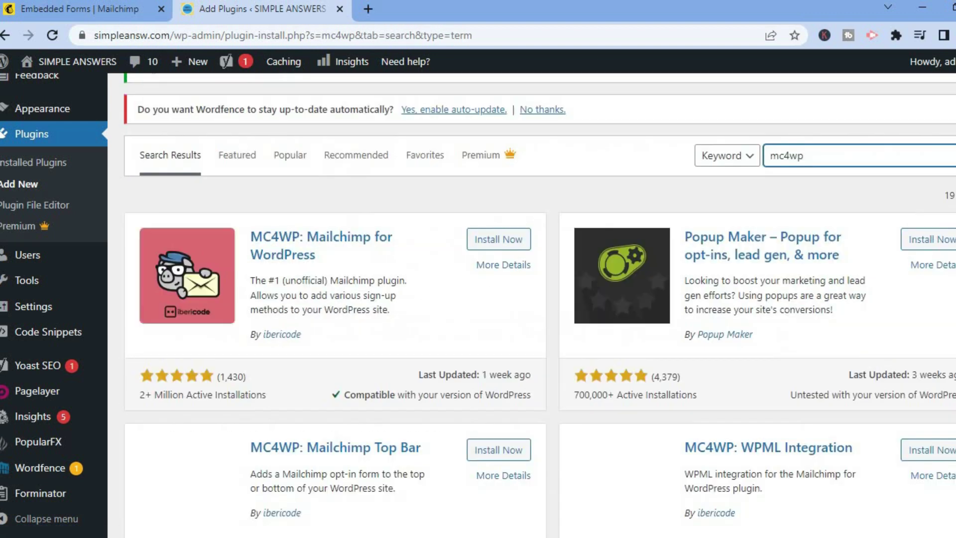
Step: Install and activate the MC4WP: Mailchimp for WordPress plugin
{"action": "left_click", "coordinate": [317, 264]}
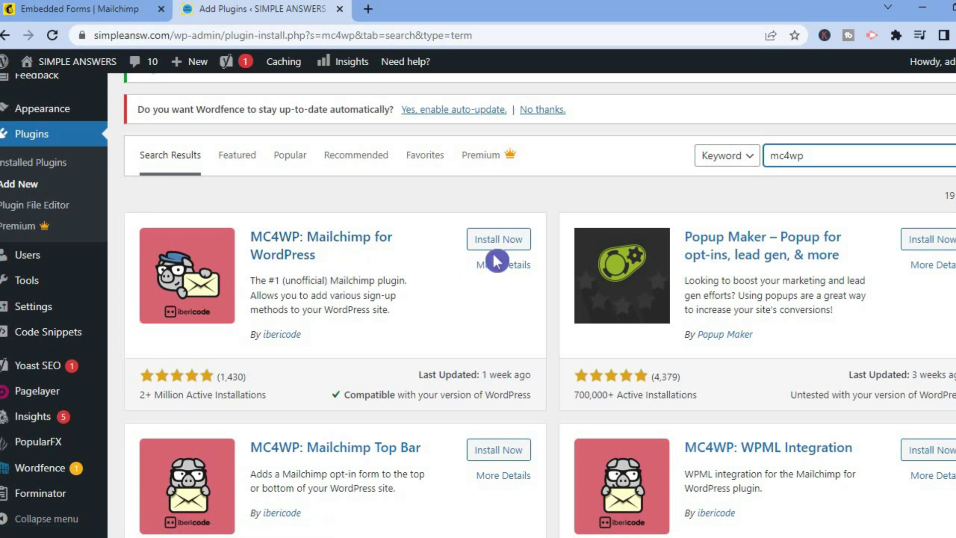
{"action": "left_click", "coordinate": [498, 239]}
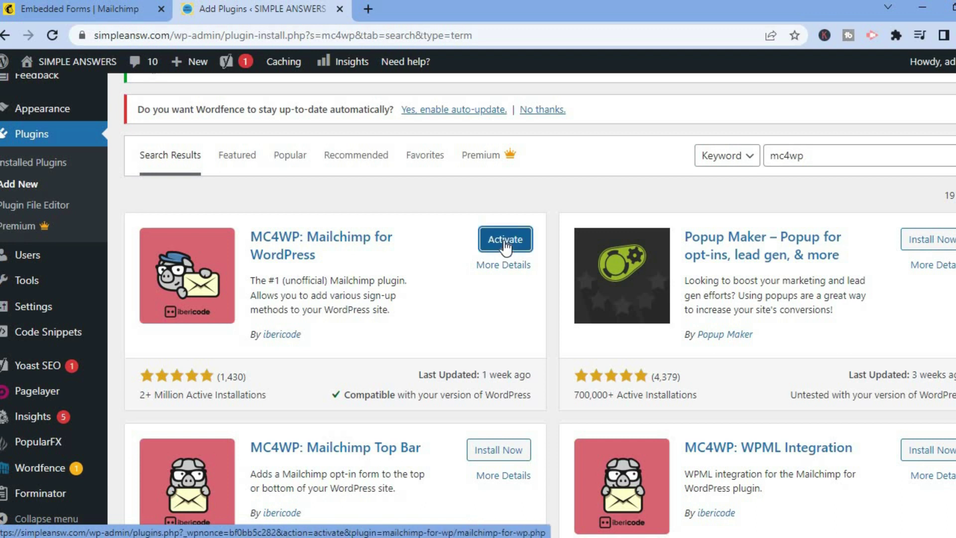
{"action": "left_click", "coordinate": [505, 240]}
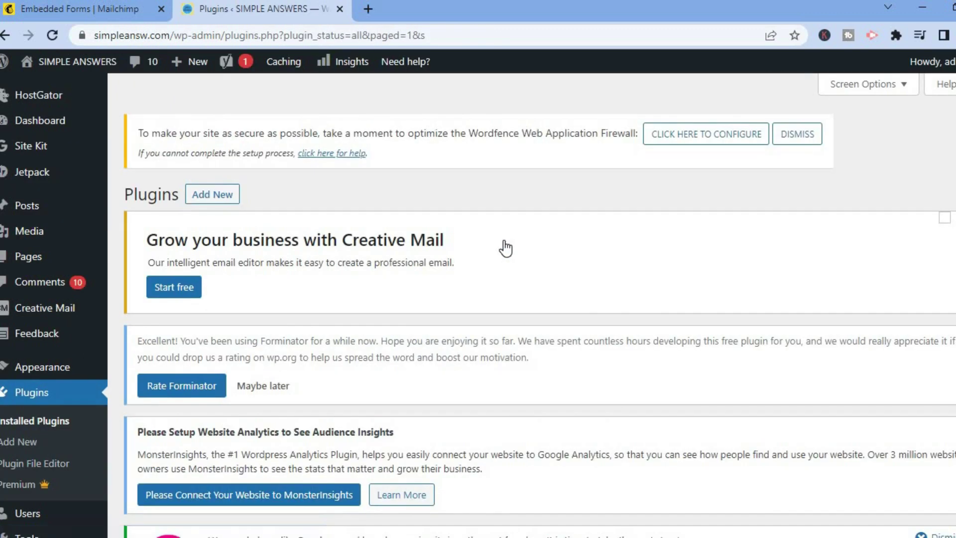
{"action": "scroll", "coordinate": [539, 305], "scroll_direction": "down", "scroll_amount": 6}
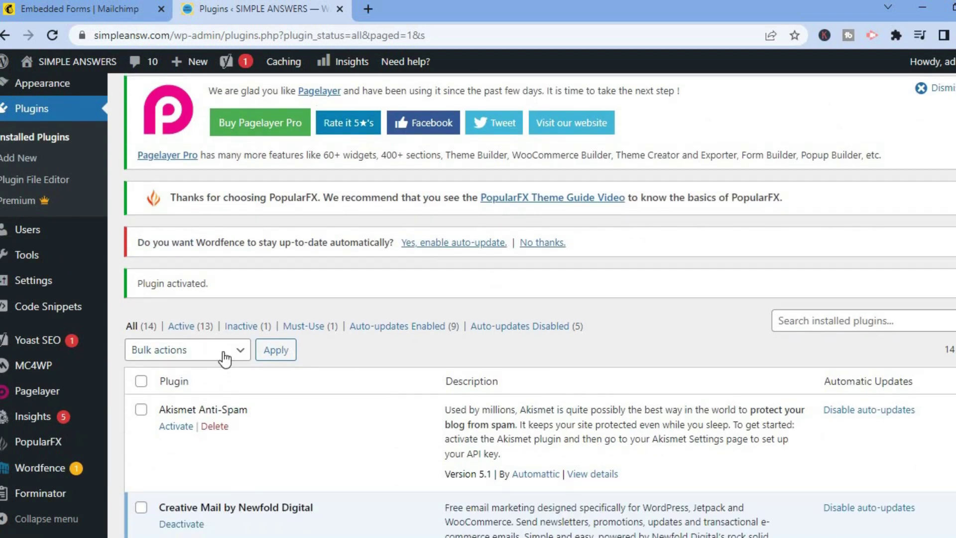
Step: Open the MC4WP plugin's Mailchimp API settings and follow its link to the account's API keys page
{"action": "mouse_move", "coordinate": [54, 369]}
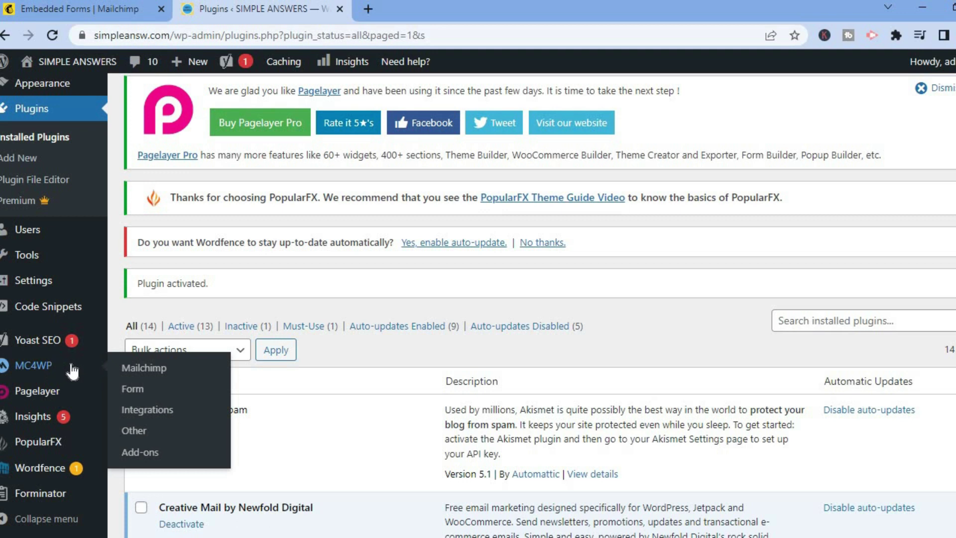
{"action": "left_click", "coordinate": [144, 371]}
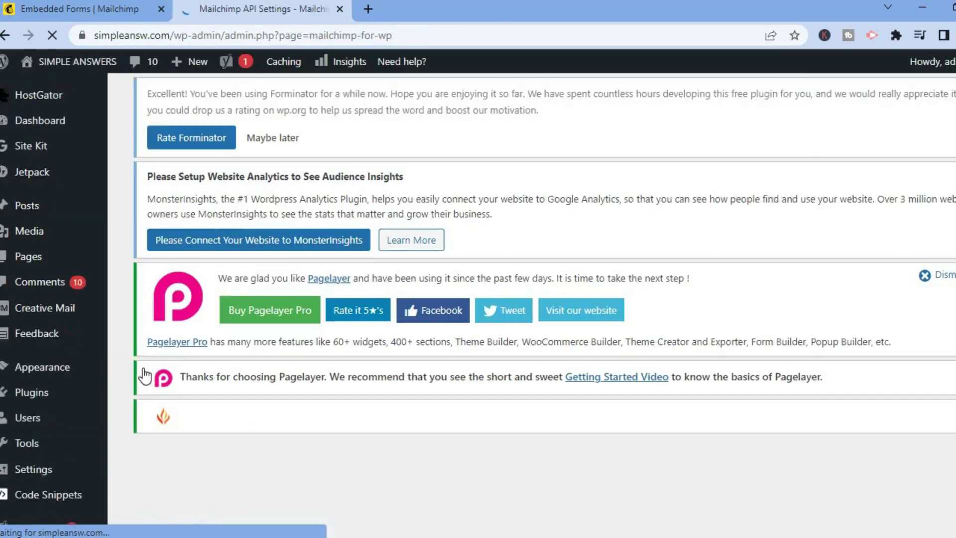
{"action": "scroll", "coordinate": [338, 315], "scroll_direction": "down", "scroll_amount": 10}
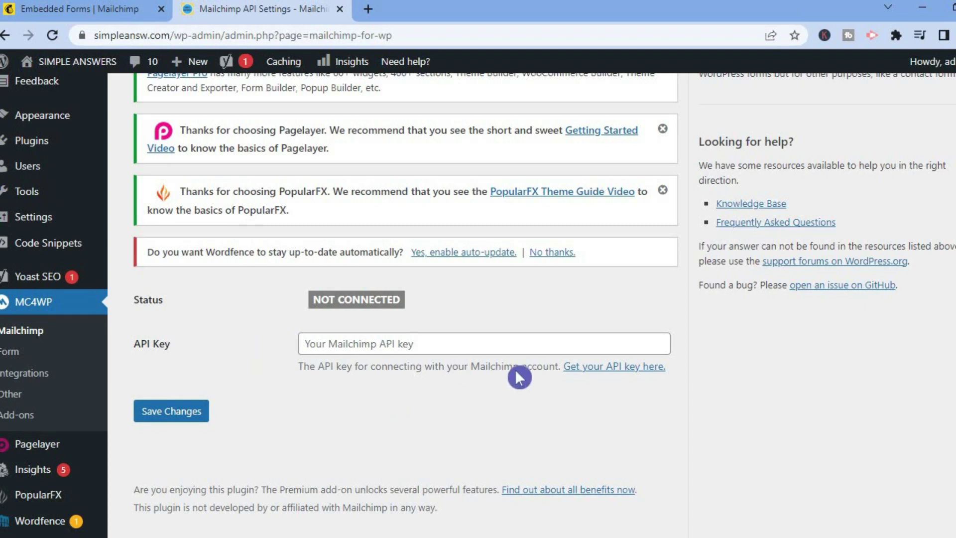
{"action": "left_click", "coordinate": [610, 370]}
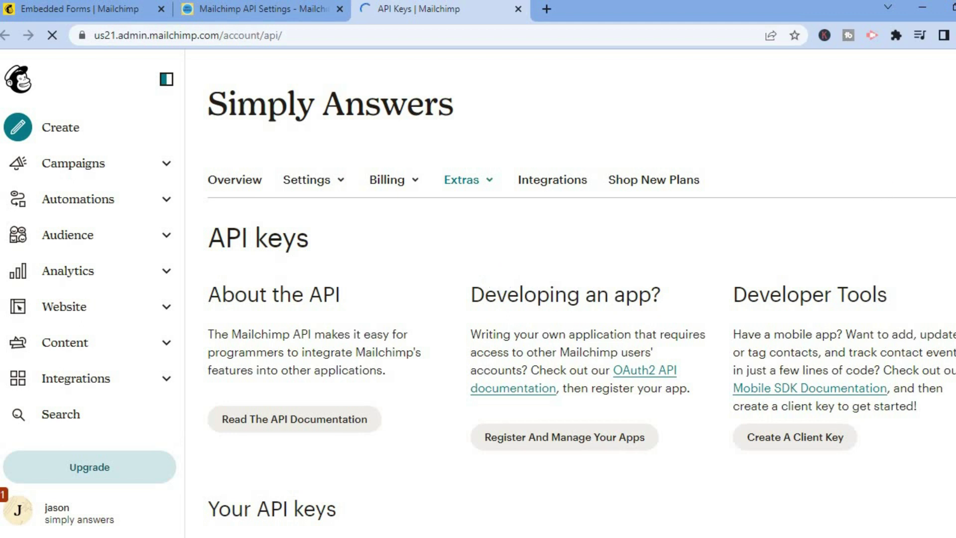
Step: Generate a new Mailchimp API key named test and copy it to the clipboard
{"action": "scroll", "coordinate": [570, 294], "scroll_direction": "down", "scroll_amount": 5}
{"action": "scroll", "coordinate": [581, 293], "scroll_direction": "down", "scroll_amount": 3}
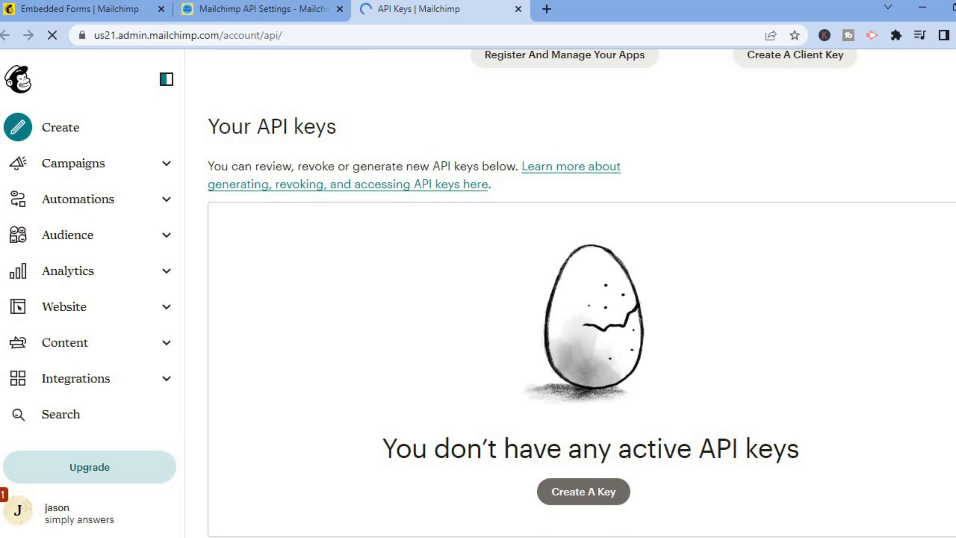
{"action": "scroll", "coordinate": [581, 288], "scroll_direction": "down", "scroll_amount": 3}
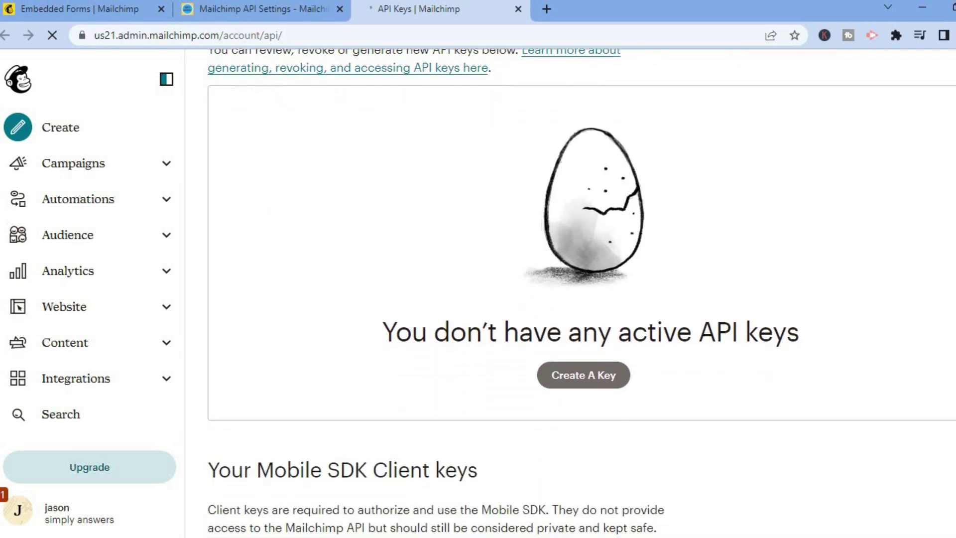
{"action": "left_click", "coordinate": [571, 380]}
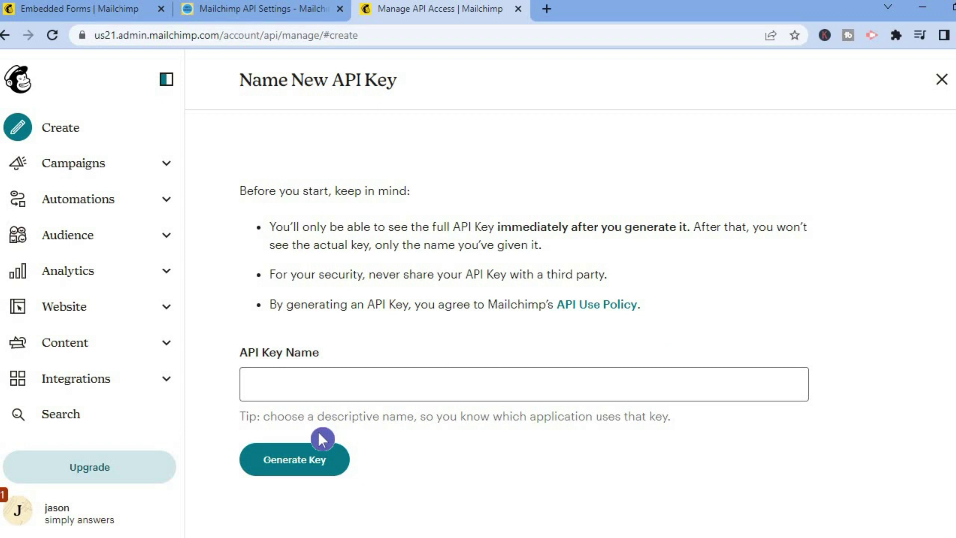
{"action": "left_click", "coordinate": [308, 462]}
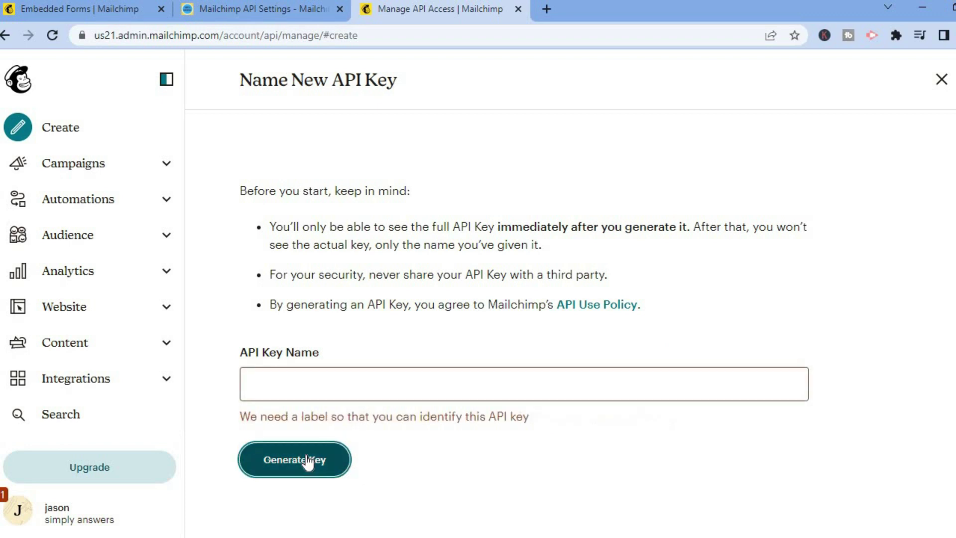
{"action": "left_click", "coordinate": [305, 374]}
{"action": "left_click", "coordinate": [307, 379]}
{"action": "type", "text": "t"}
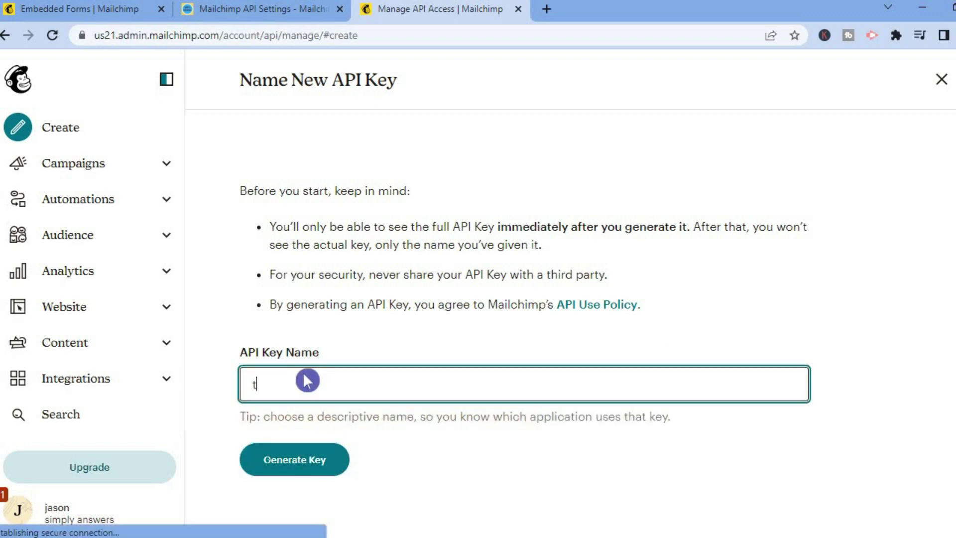
{"action": "type", "text": "est"}
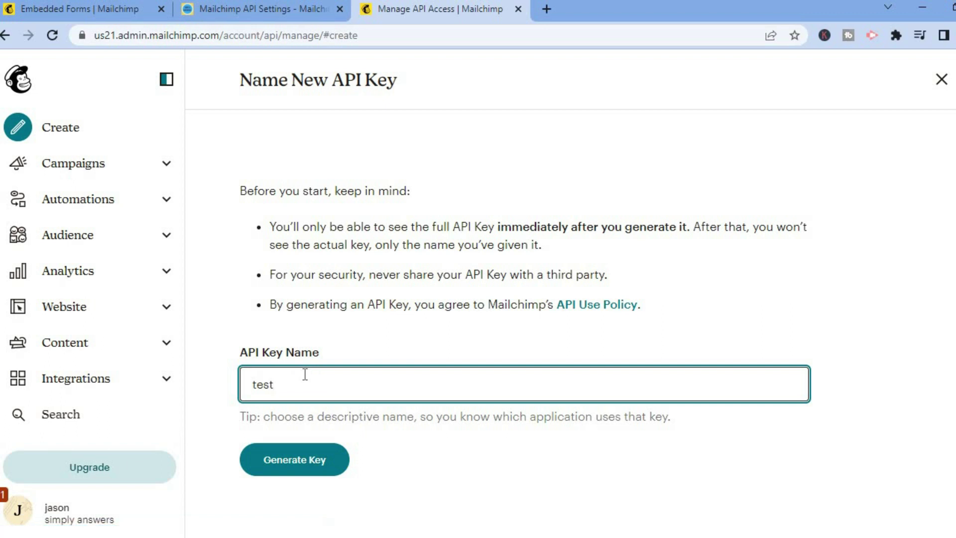
{"action": "left_click", "coordinate": [299, 471]}
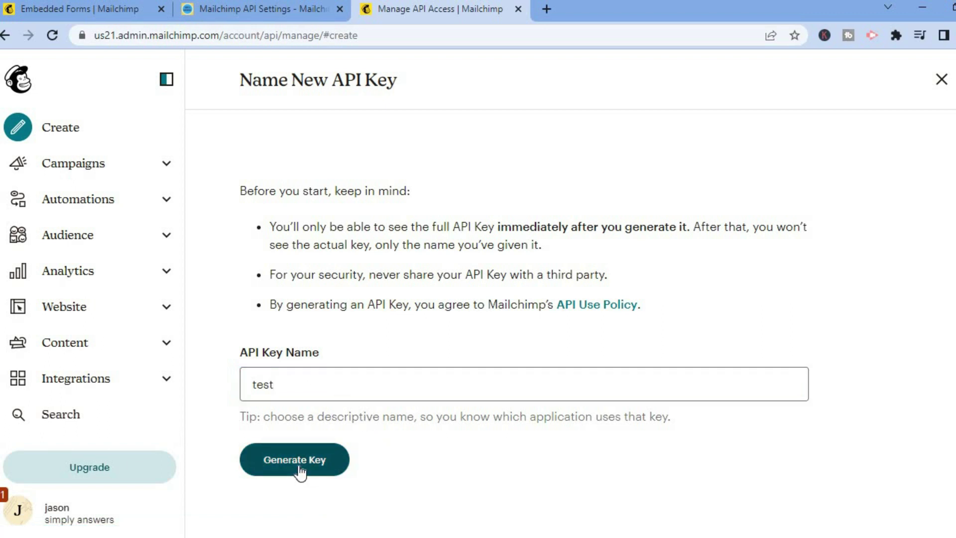
{"action": "left_click", "coordinate": [301, 470]}
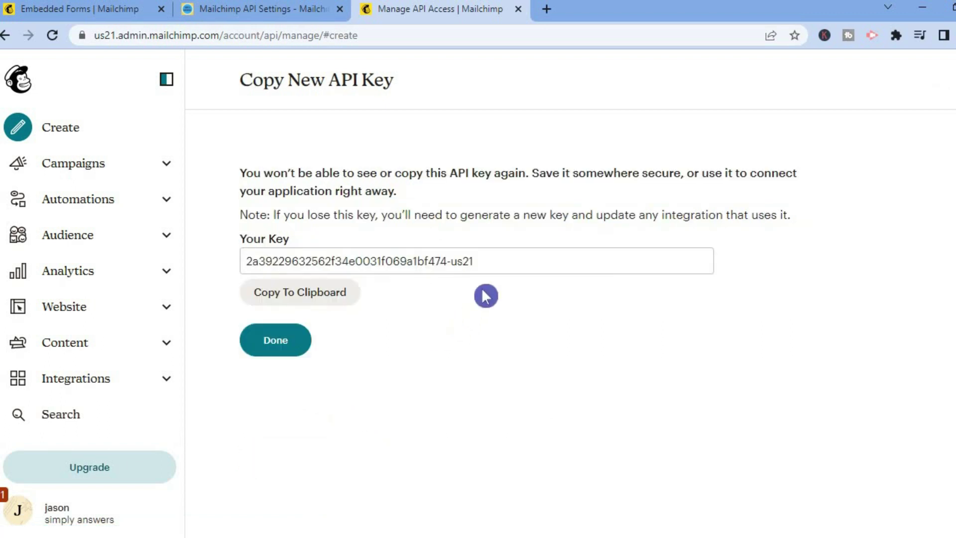
{"action": "left_click", "coordinate": [311, 298]}
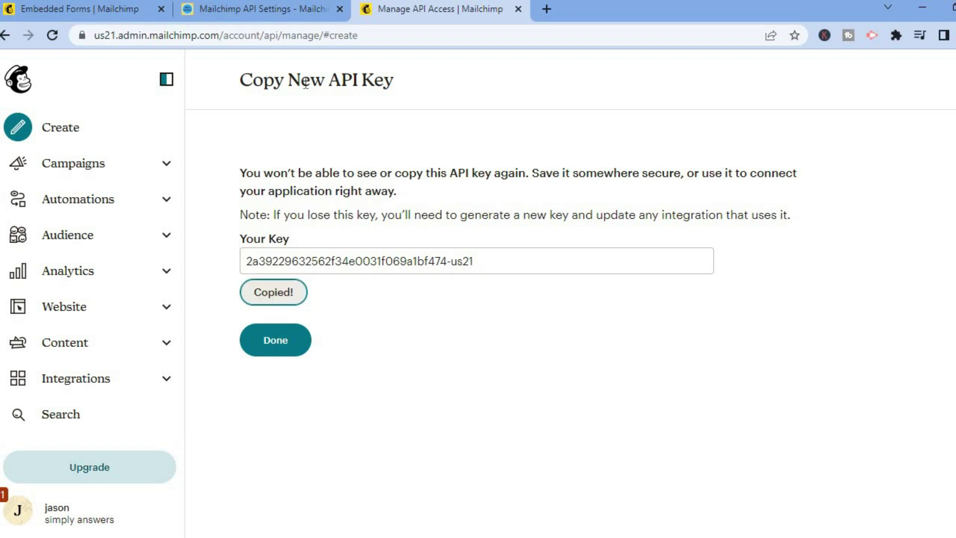
Step: Paste the API key into the MC4WP API settings in WordPress, save the changes and check the connection status
{"action": "left_click", "coordinate": [246, 10]}
{"action": "left_click", "coordinate": [356, 343]}
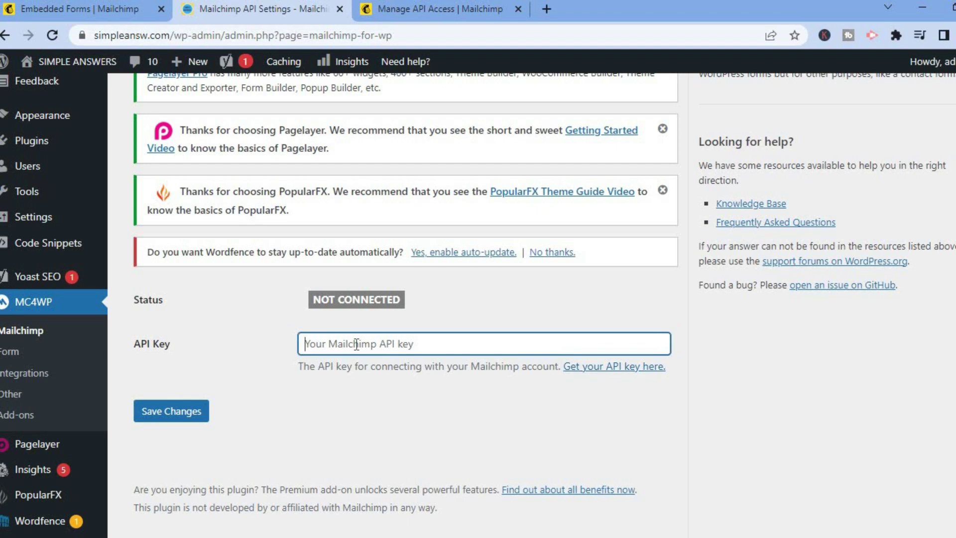
{"action": "right_click", "coordinate": [356, 343]}
{"action": "left_click", "coordinate": [408, 208]}
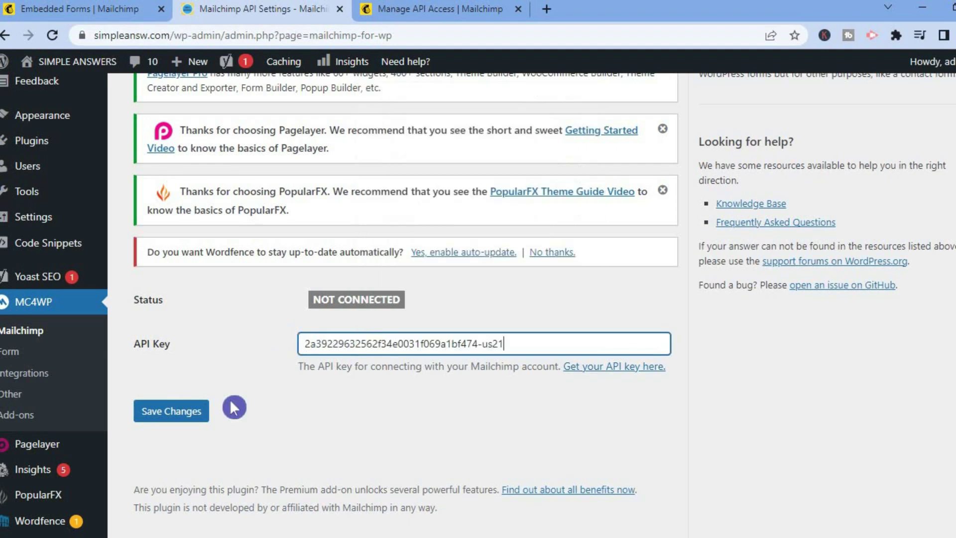
{"action": "left_click", "coordinate": [185, 411]}
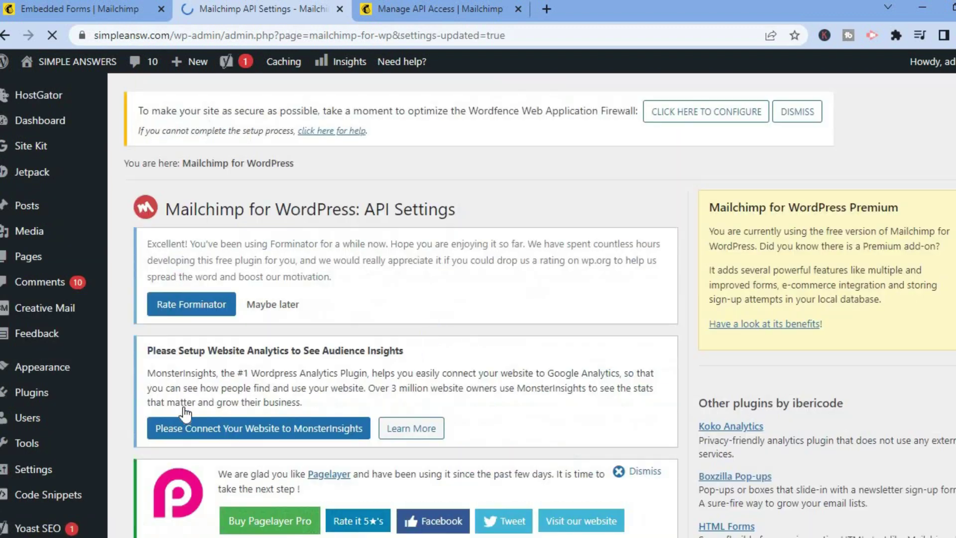
{"action": "scroll", "coordinate": [478, 299], "scroll_direction": "down", "scroll_amount": 9}
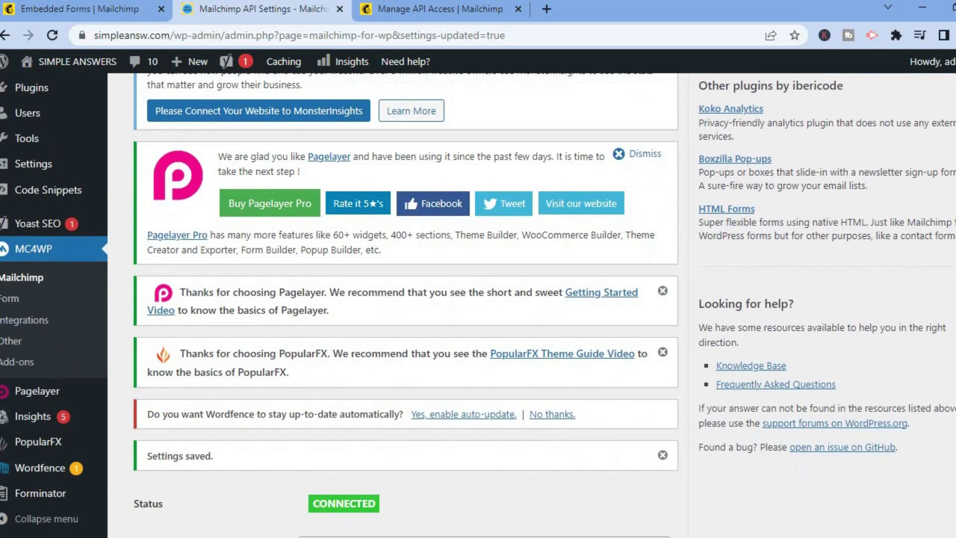
{"action": "scroll", "coordinate": [478, 298], "scroll_direction": "down", "scroll_amount": 4}
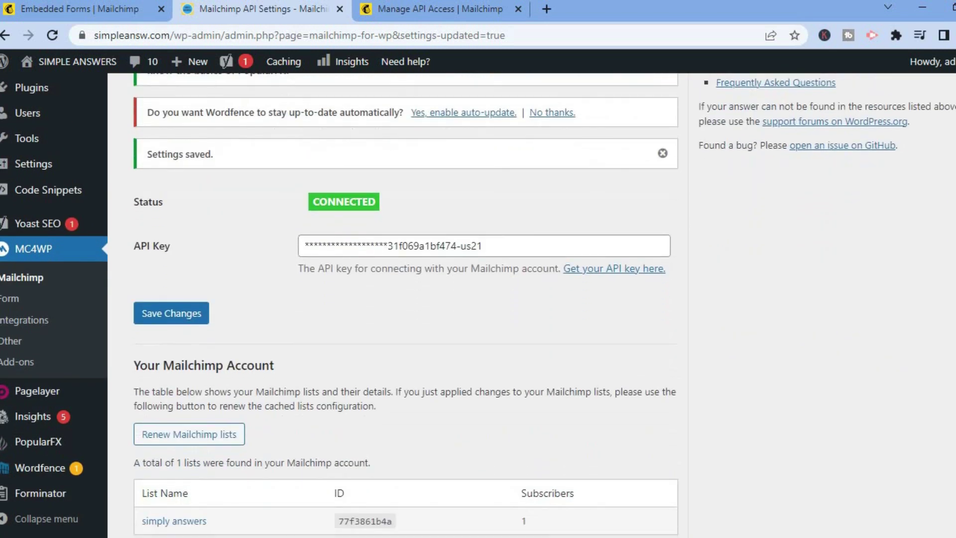
{"action": "scroll", "coordinate": [478, 299], "scroll_direction": "down", "scroll_amount": 2}
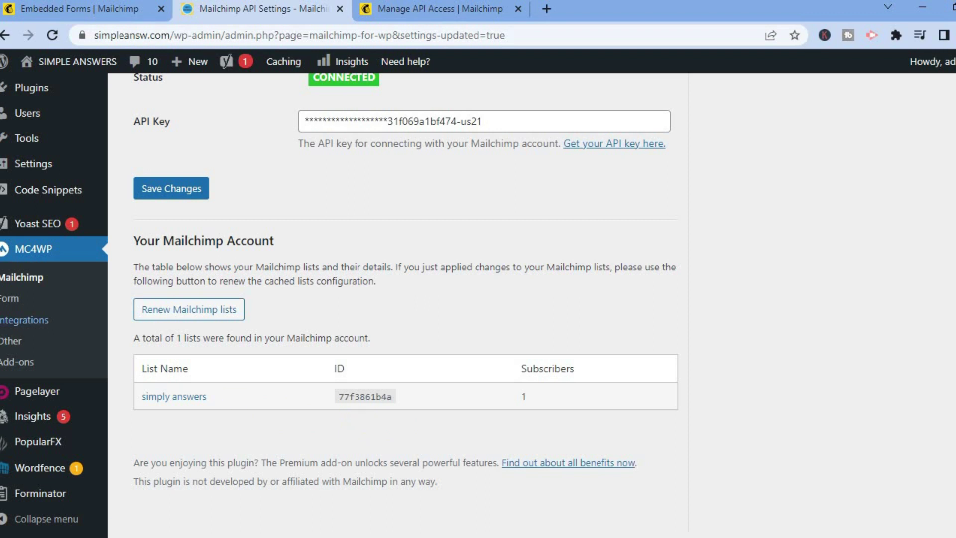
Step: Create a new untitled MC4WP form that subscribes visitors to the simply answers list
{"action": "left_click", "coordinate": [19, 307]}
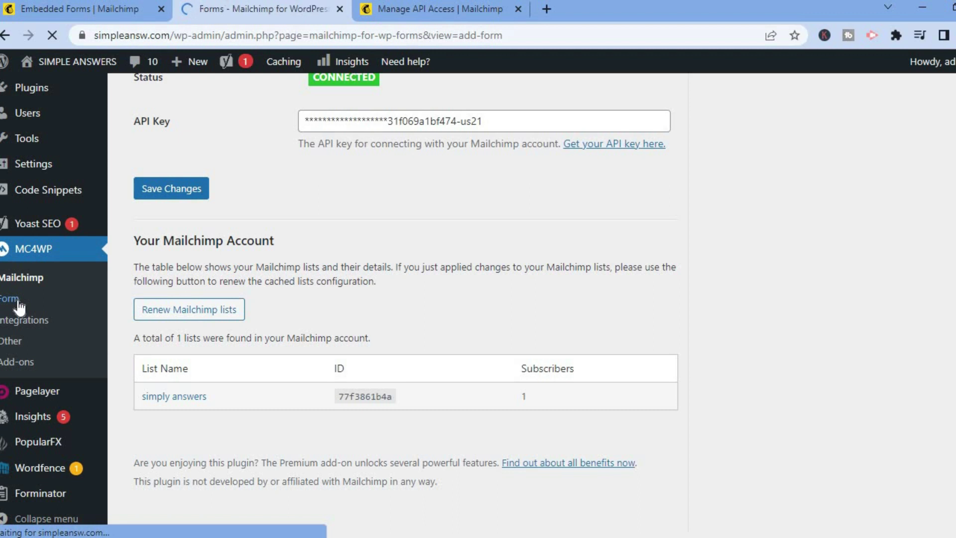
{"action": "scroll", "coordinate": [715, 261], "scroll_direction": "down", "scroll_amount": 8}
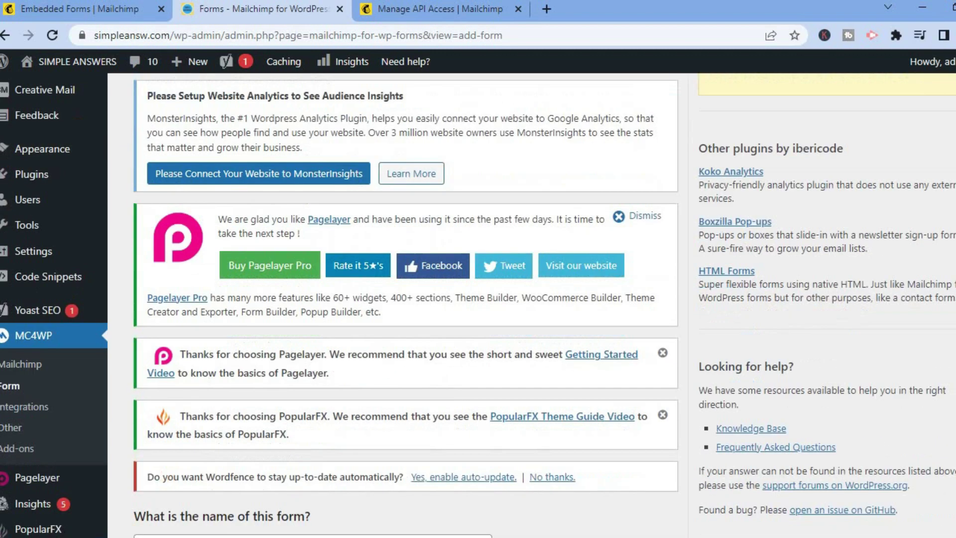
{"action": "scroll", "coordinate": [544, 300], "scroll_direction": "down", "scroll_amount": 2}
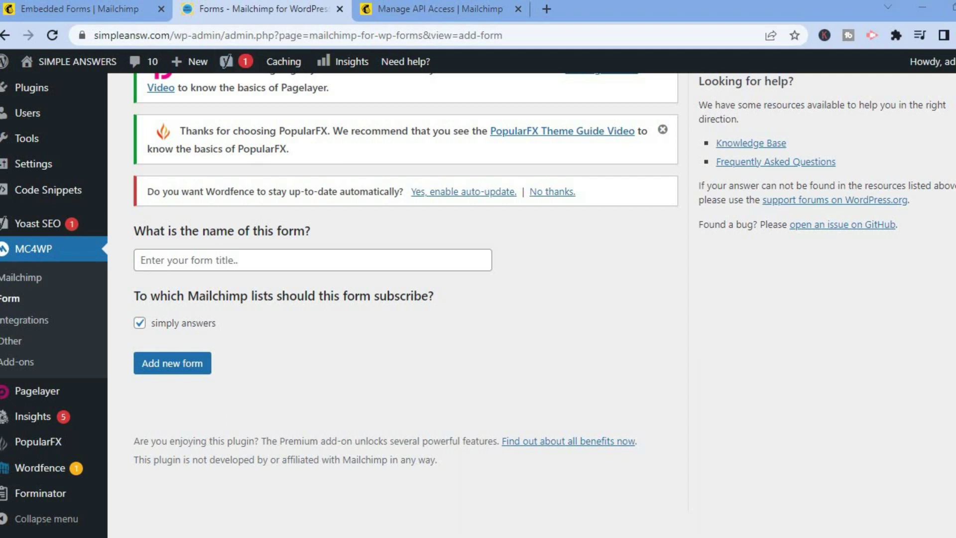
{"action": "left_click", "coordinate": [89, 9]}
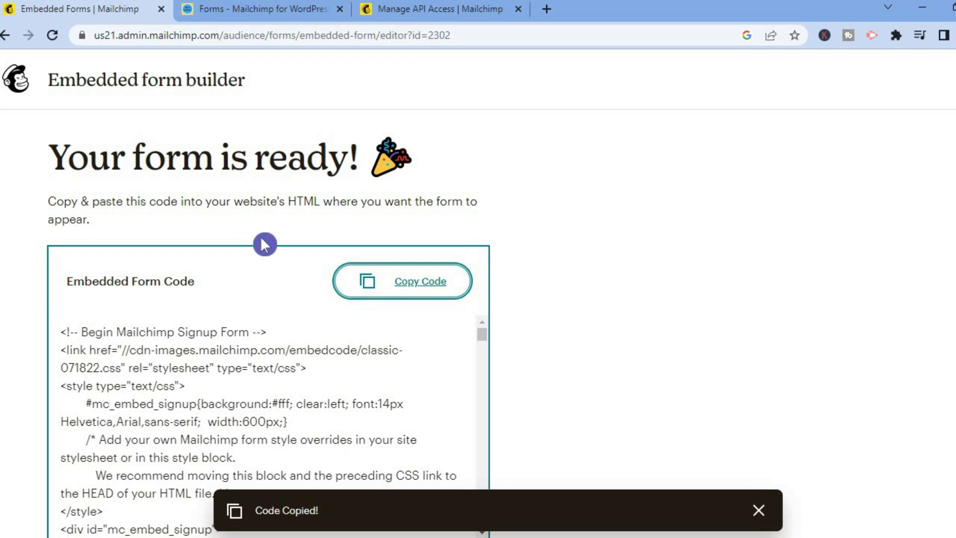
{"action": "left_click", "coordinate": [219, 10]}
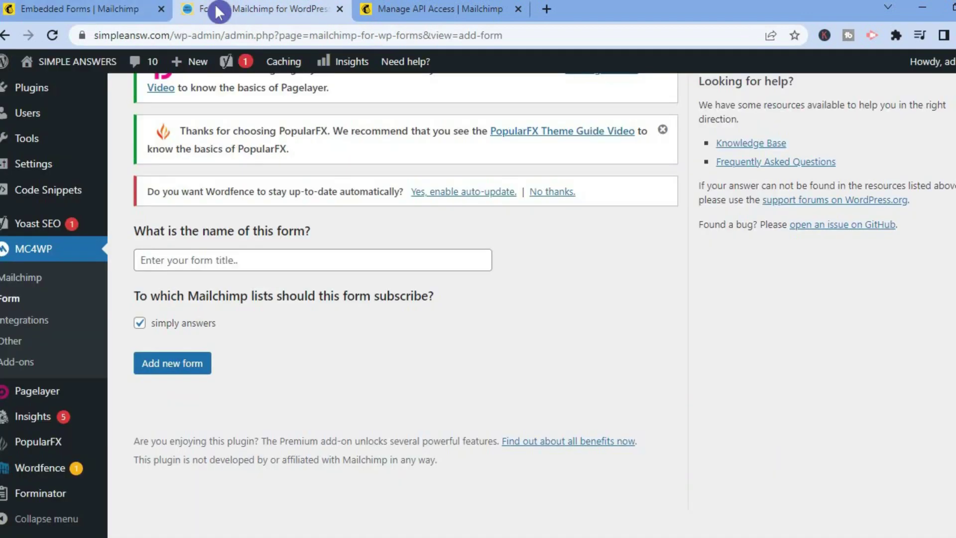
{"action": "left_click", "coordinate": [187, 372]}
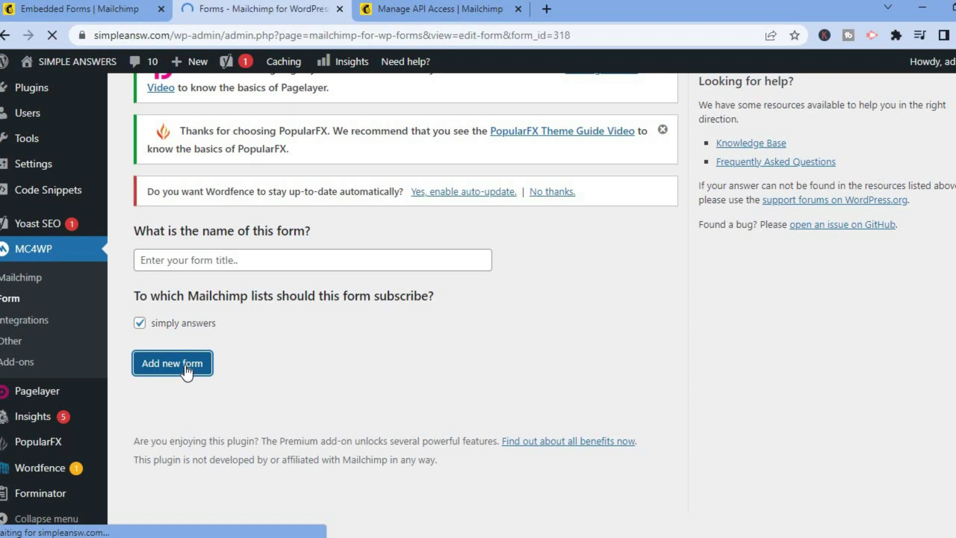
Step: Add the optional Birthday list field to the form, keeping its default label and paragraph tags
{"action": "scroll", "coordinate": [539, 304], "scroll_direction": "down", "scroll_amount": 10}
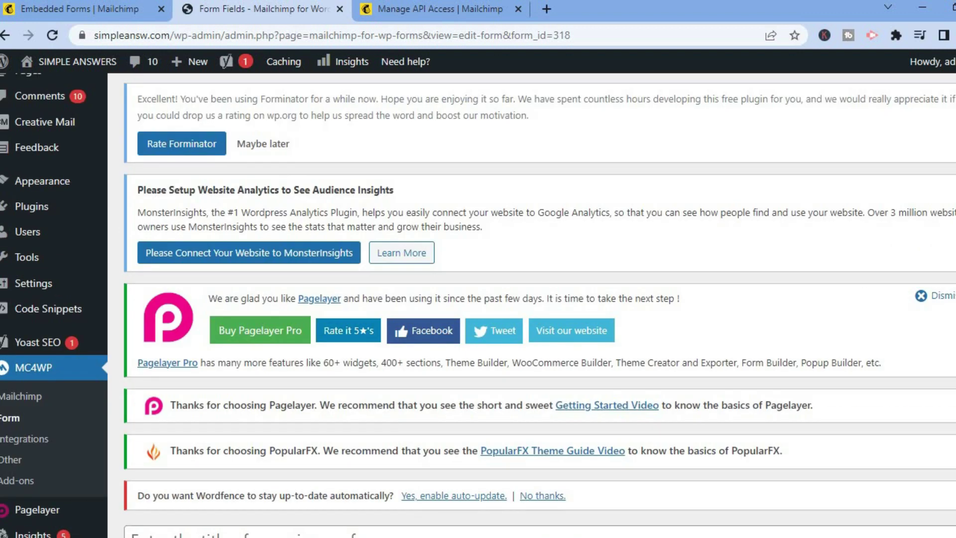
{"action": "scroll", "coordinate": [652, 317], "scroll_direction": "down", "scroll_amount": 5}
{"action": "scroll", "coordinate": [652, 317], "scroll_direction": "up", "scroll_amount": 3}
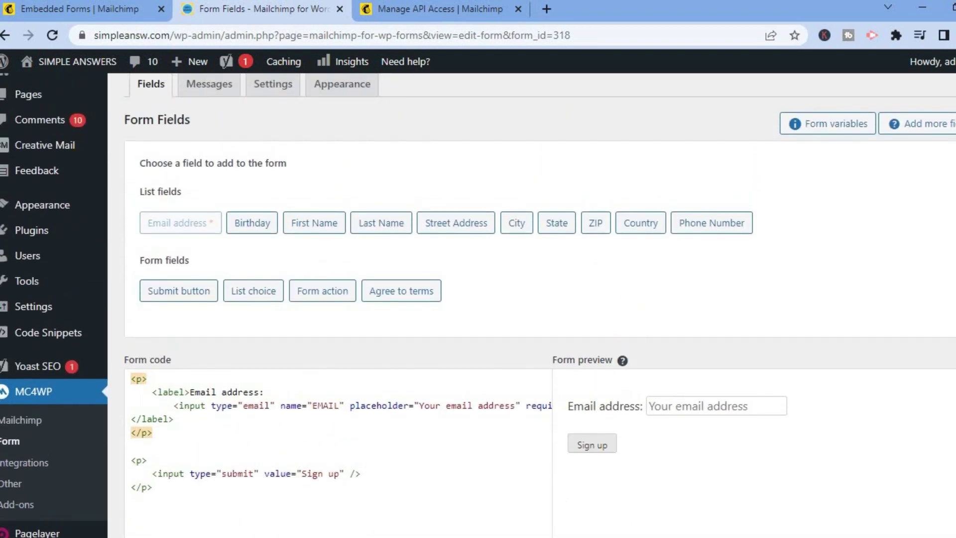
{"action": "scroll", "coordinate": [558, 245], "scroll_direction": "down", "scroll_amount": 3}
{"action": "scroll", "coordinate": [558, 246], "scroll_direction": "up", "scroll_amount": 1}
{"action": "left_click", "coordinate": [268, 144]}
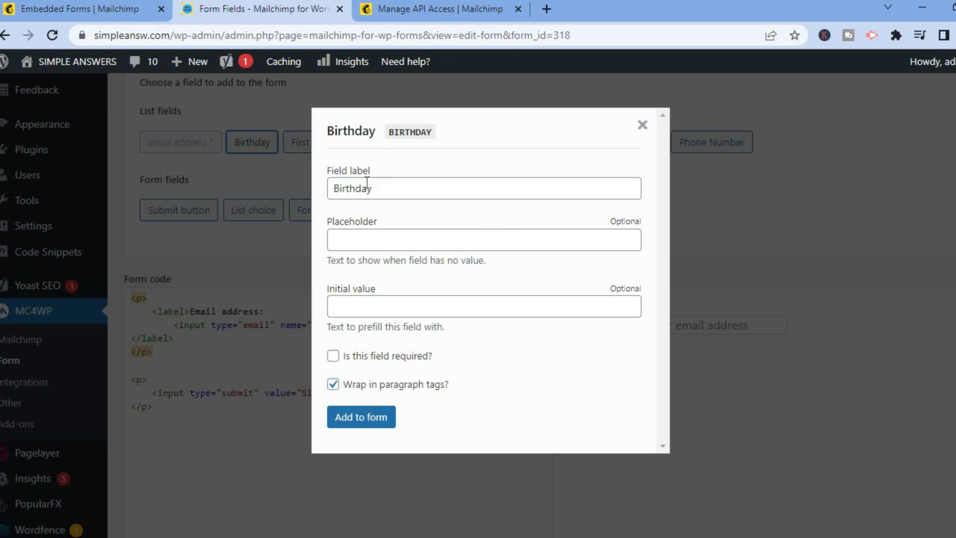
{"action": "left_click", "coordinate": [366, 424]}
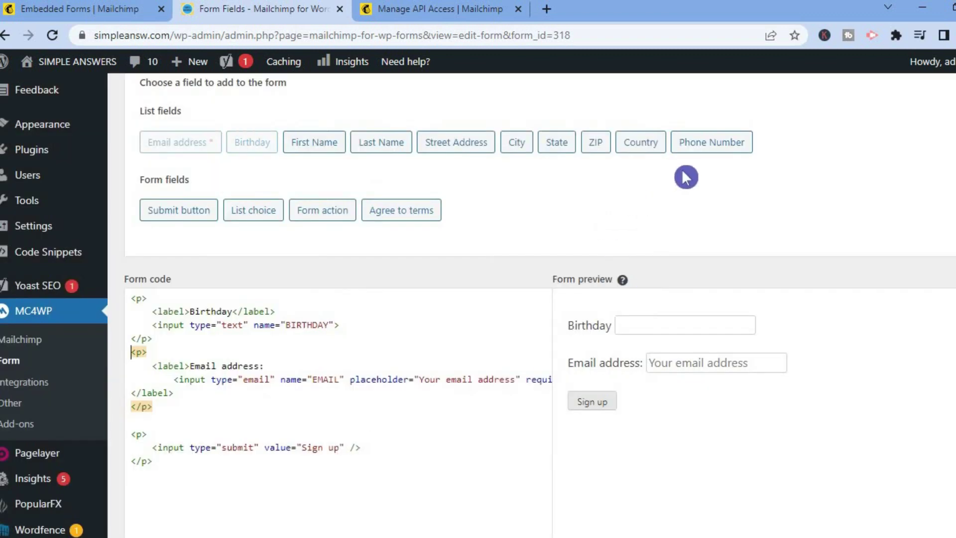
Step: Add the State list field to the form with its default settings and save the form changes
{"action": "left_click", "coordinate": [558, 158]}
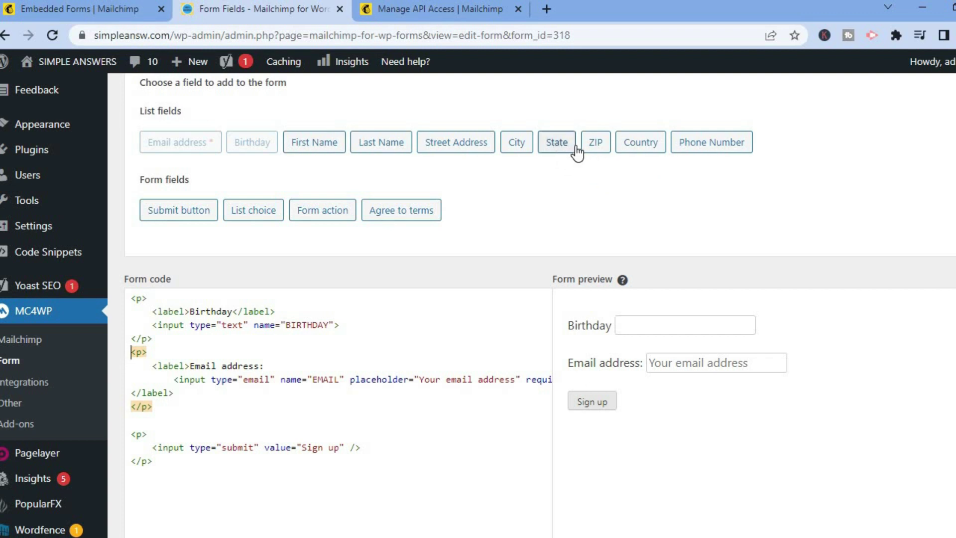
{"action": "left_click", "coordinate": [569, 149]}
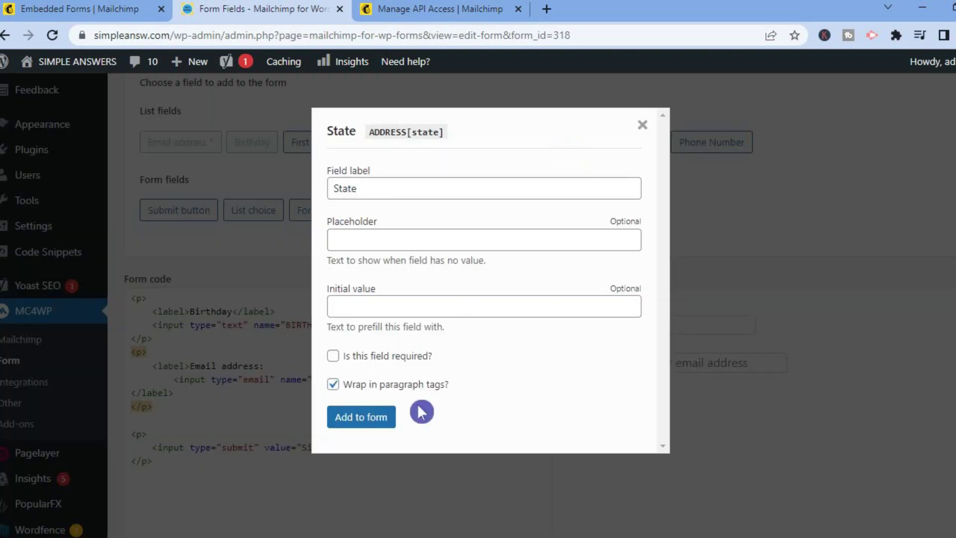
{"action": "left_click", "coordinate": [384, 420]}
{"action": "scroll", "coordinate": [498, 299], "scroll_direction": "down", "scroll_amount": 6}
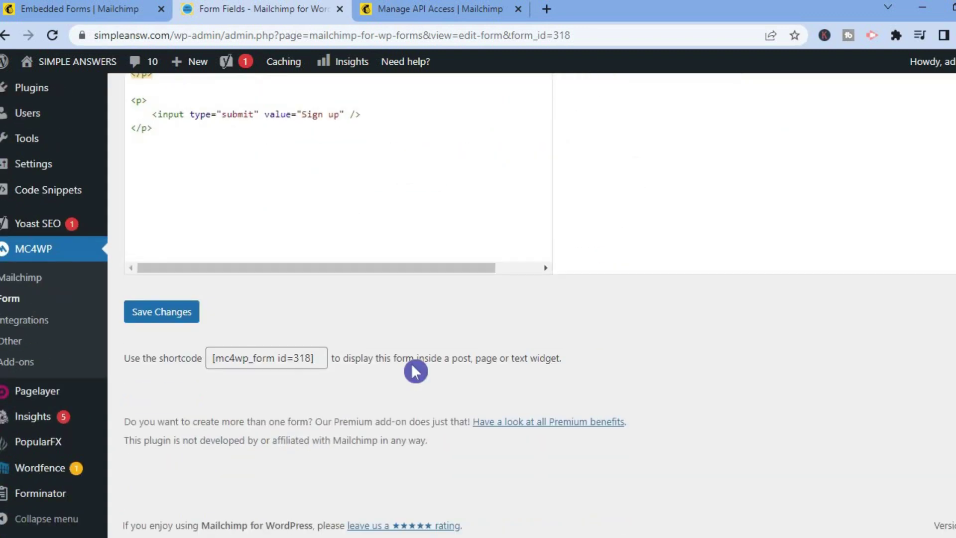
{"action": "left_click", "coordinate": [172, 313]}
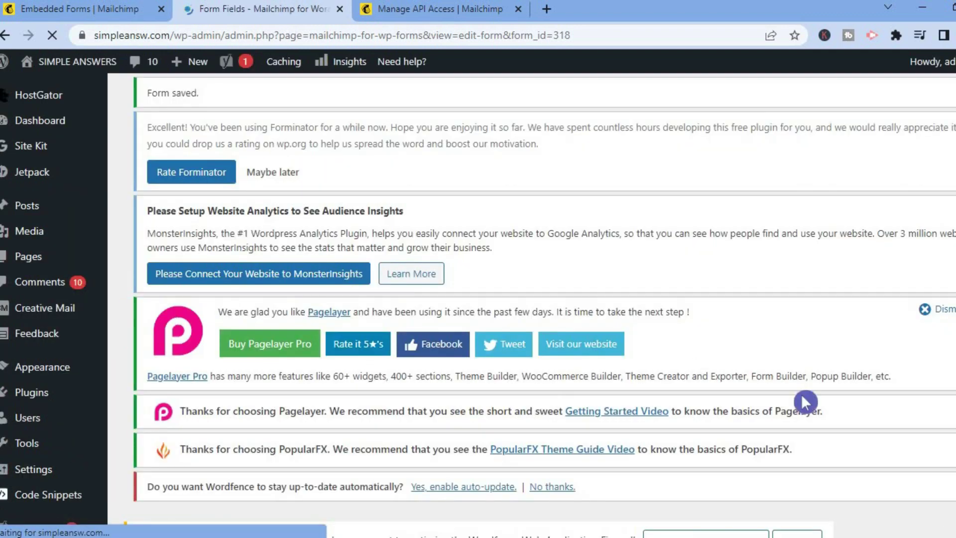
Step: Copy the saved form's shortcode [mc4wp_form id=318] to the clipboard
{"action": "scroll", "coordinate": [540, 299], "scroll_direction": "down", "scroll_amount": 10}
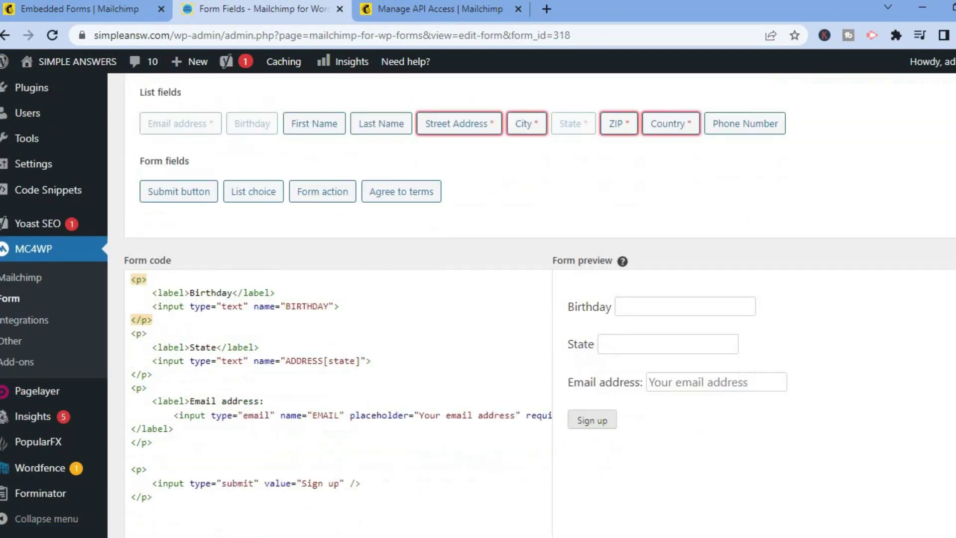
{"action": "scroll", "coordinate": [540, 299], "scroll_direction": "down", "scroll_amount": 5}
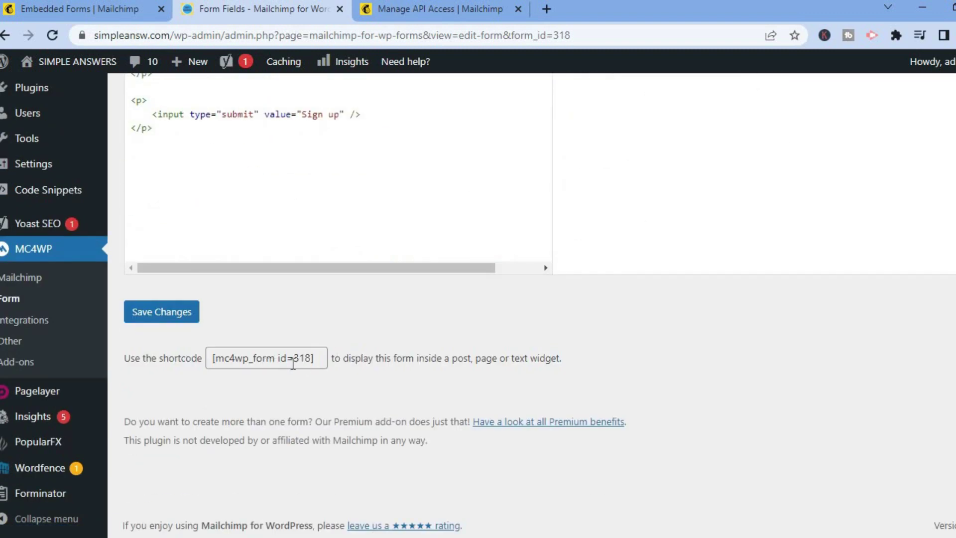
{"action": "left_click_drag", "start_coordinate": [321, 358], "coordinate": [193, 357]}
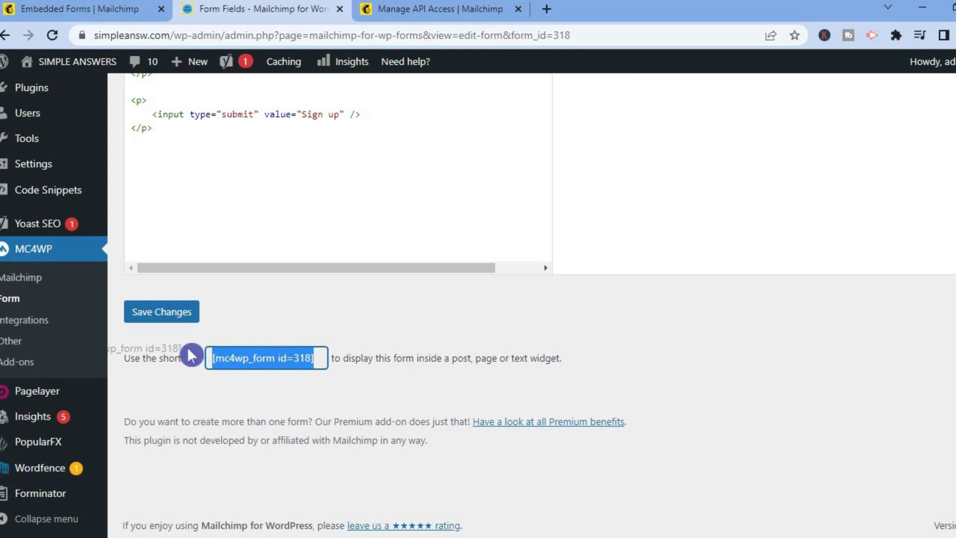
{"action": "right_click", "coordinate": [265, 359]}
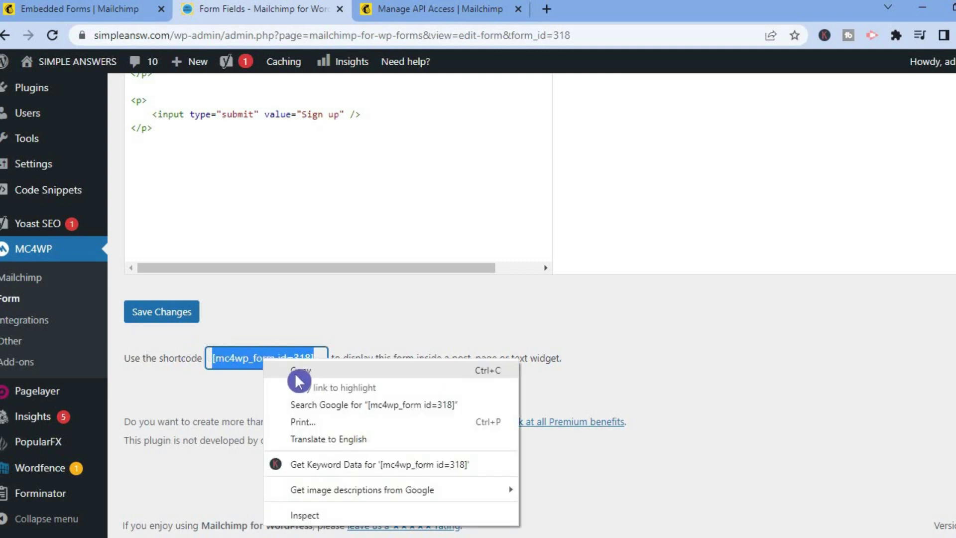
{"action": "left_click", "coordinate": [296, 376]}
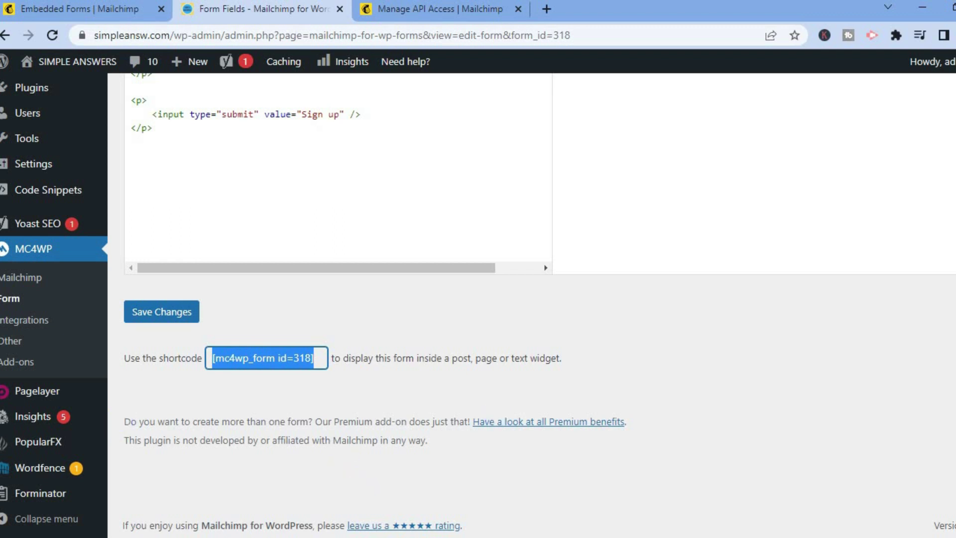
Step: Open the WordPress Widgets editor and insert a Code block as the first block of the Sidebar area
{"action": "scroll", "coordinate": [539, 305], "scroll_direction": "up", "scroll_amount": 5}
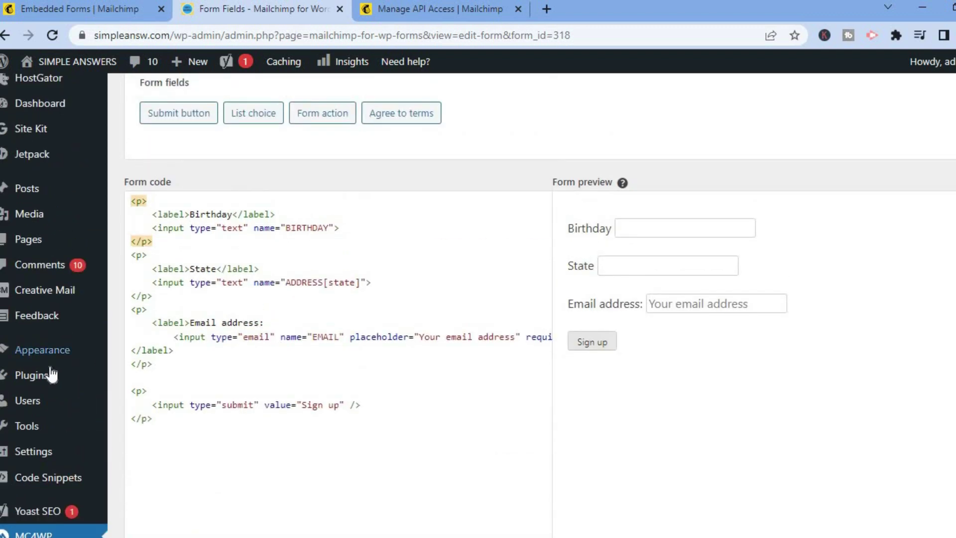
{"action": "mouse_move", "coordinate": [52, 356]}
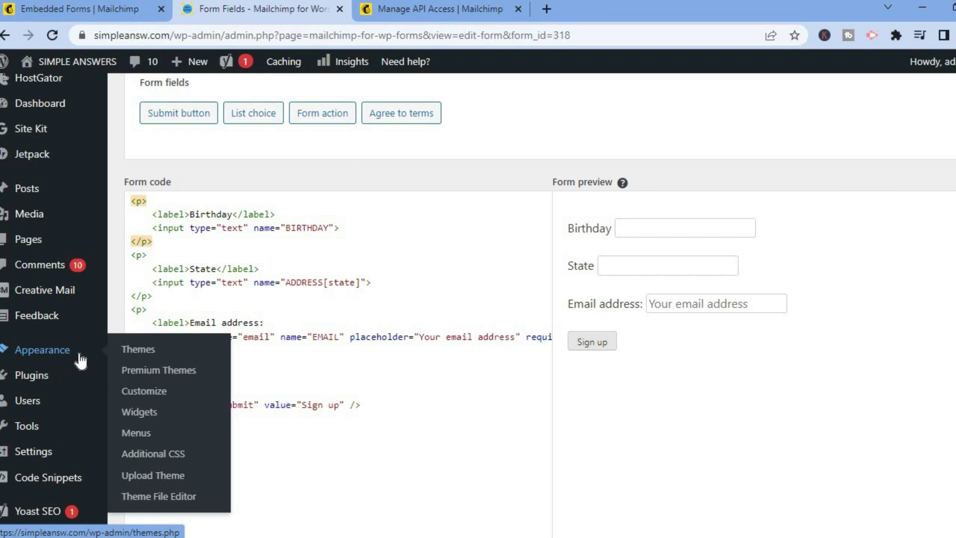
{"action": "left_click", "coordinate": [145, 417]}
{"action": "left_click", "coordinate": [143, 398]}
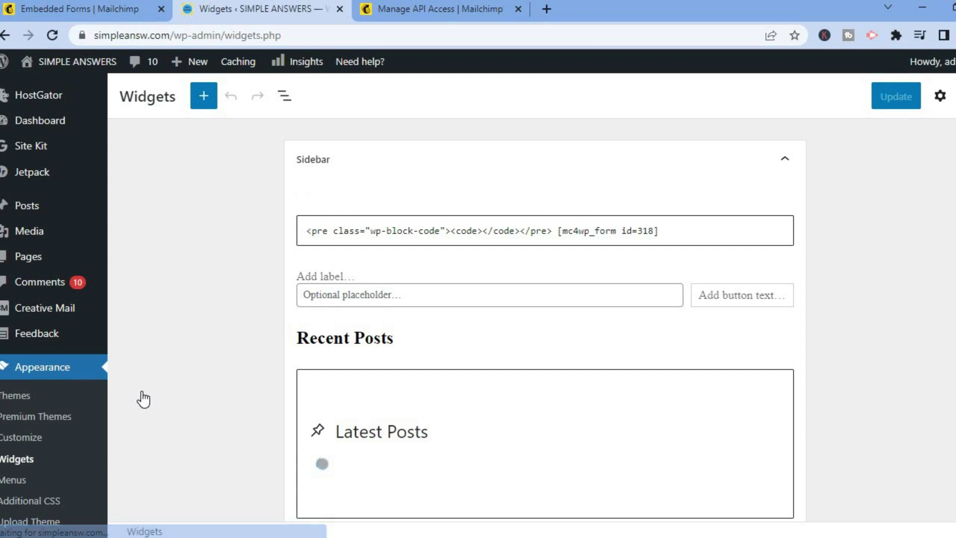
{"action": "left_click", "coordinate": [199, 105]}
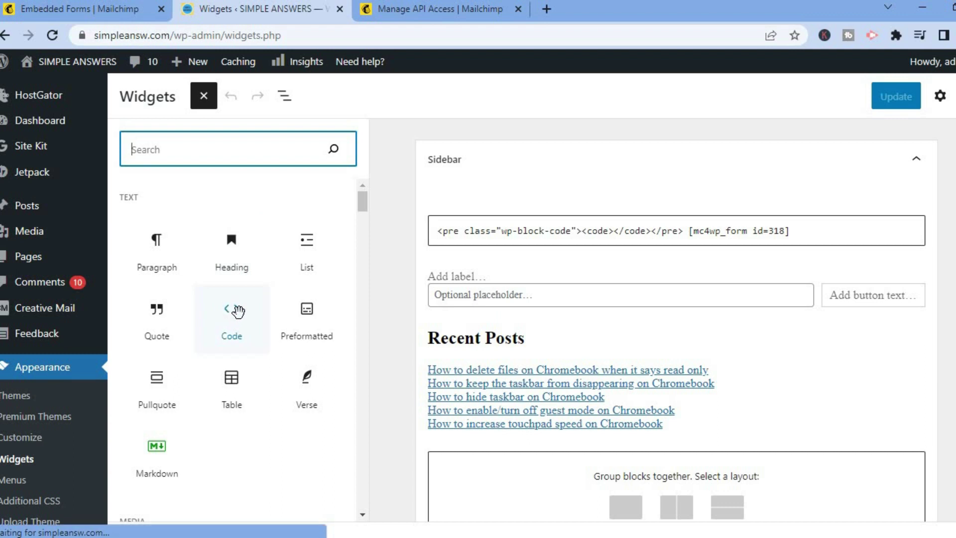
{"action": "left_click_drag", "start_coordinate": [238, 311], "coordinate": [512, 197]}
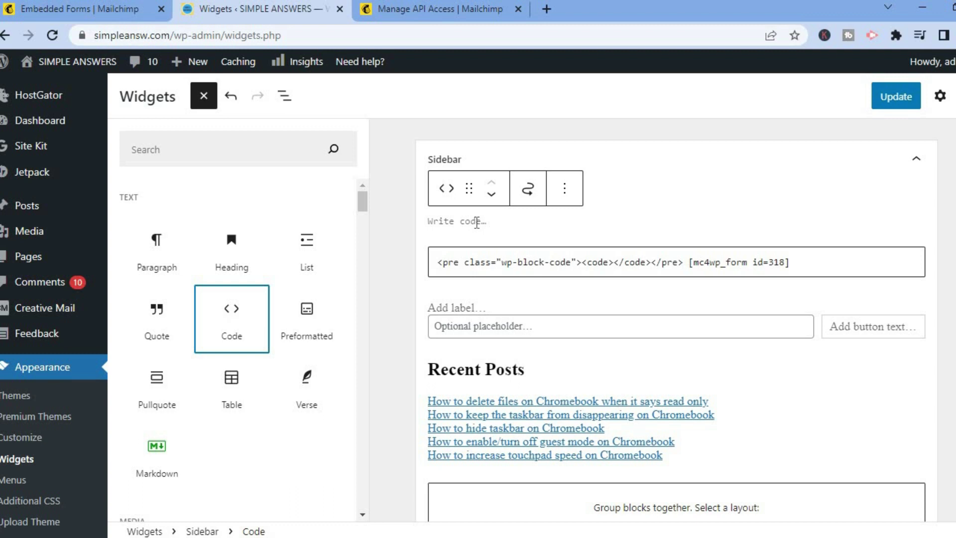
Step: Edit the new Code block as HTML, append the shortcode [mc4wp_form id=318] after its pre tag and update the widgets
{"action": "left_click", "coordinate": [566, 197]}
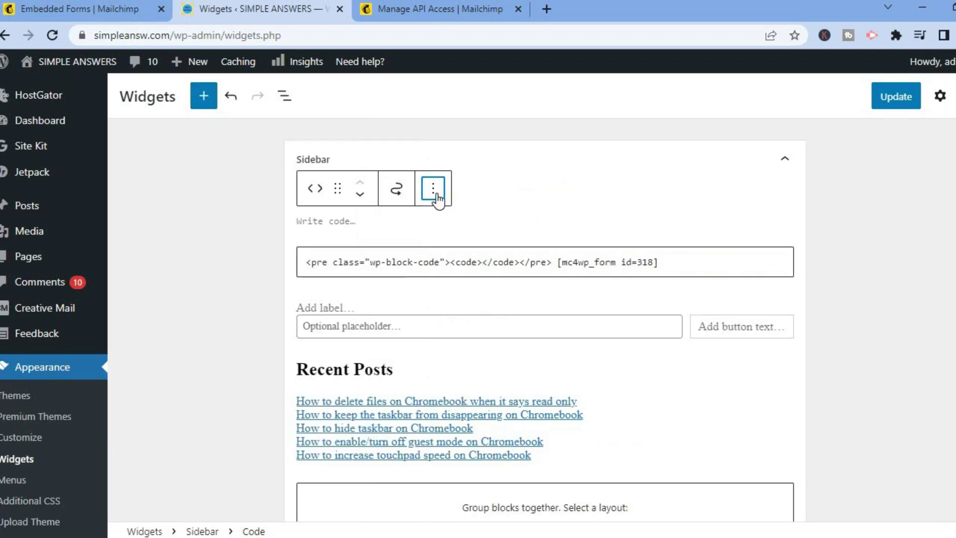
{"action": "left_click", "coordinate": [433, 190]}
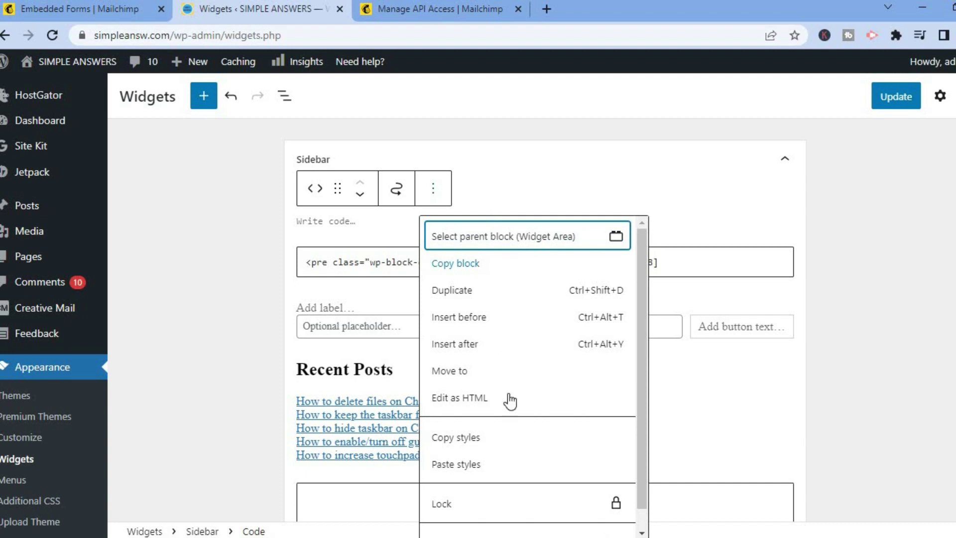
{"action": "left_click", "coordinate": [465, 401]}
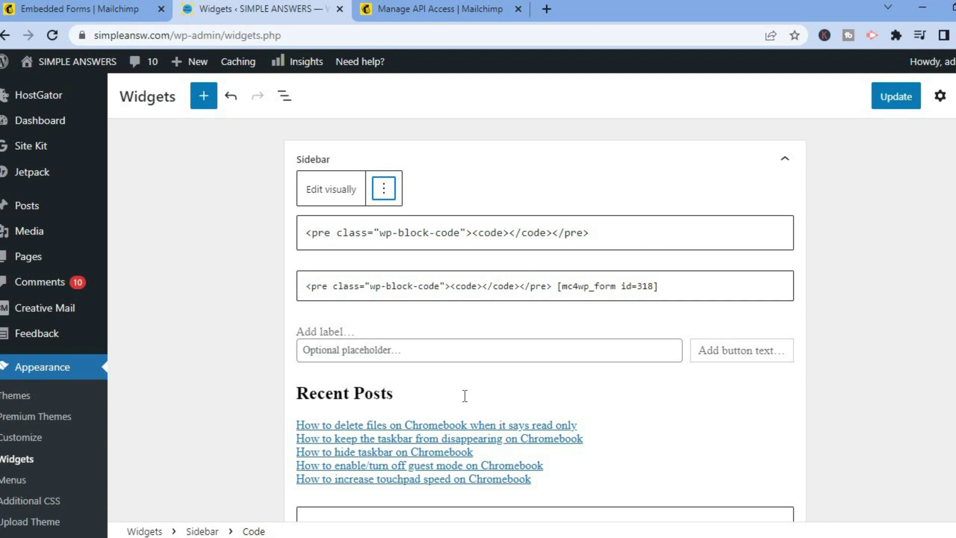
{"action": "left_click", "coordinate": [616, 236]}
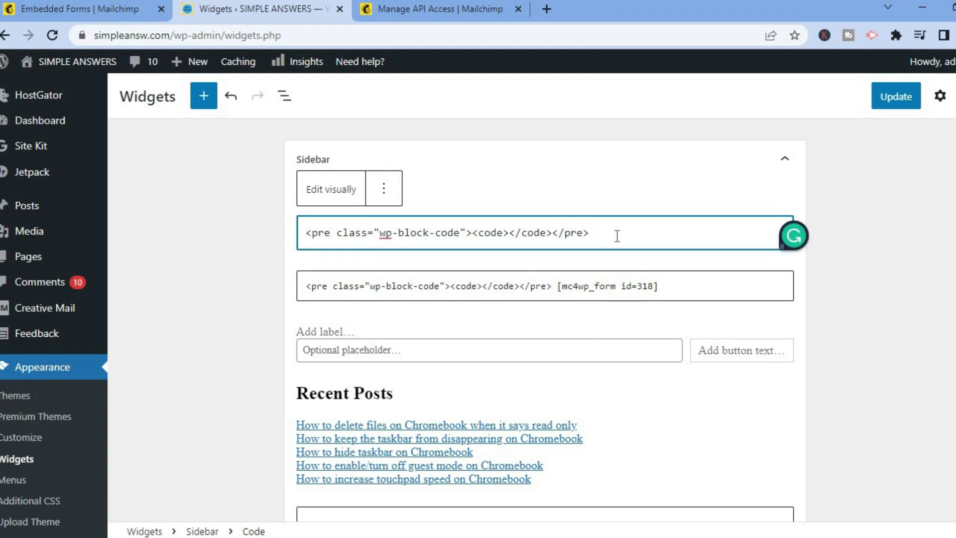
{"action": "right_click", "coordinate": [617, 238]}
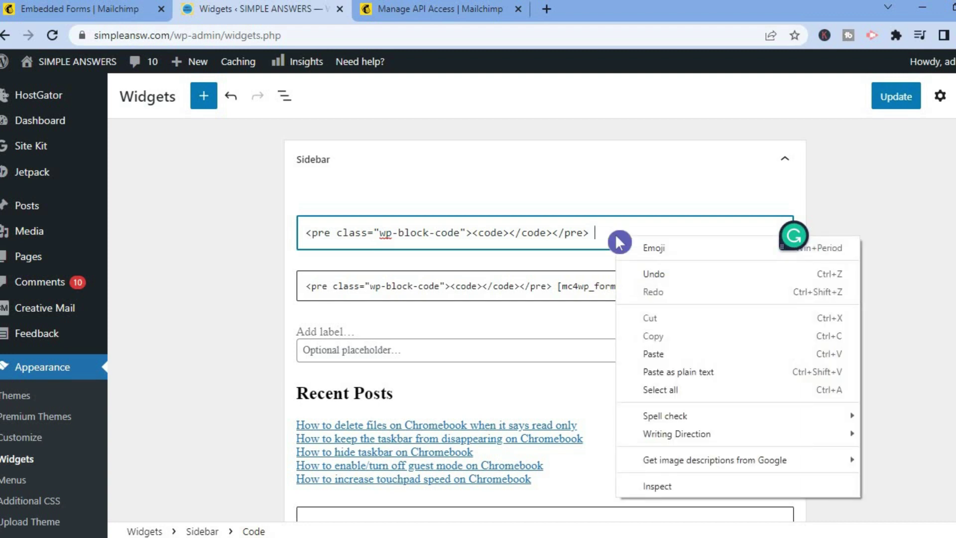
{"action": "left_click", "coordinate": [673, 359]}
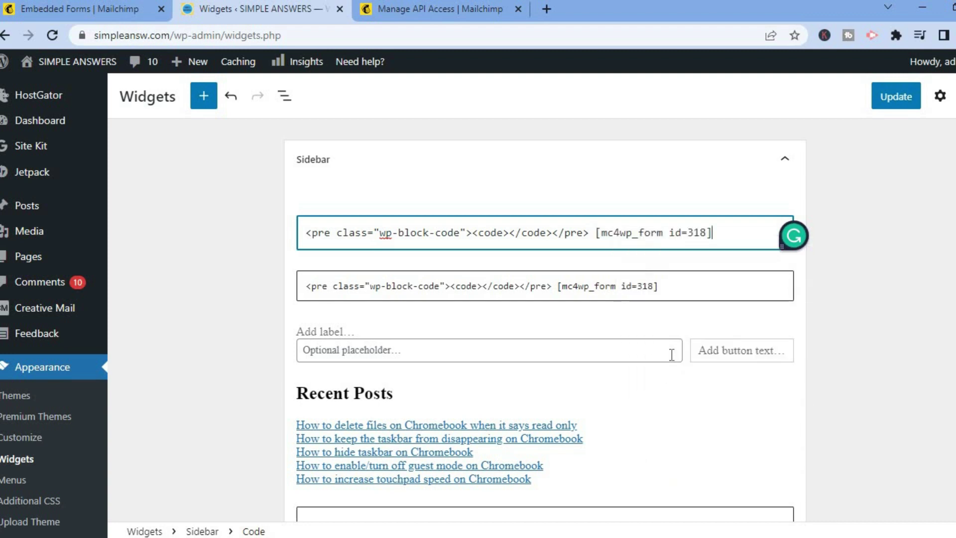
{"action": "left_click", "coordinate": [894, 99]}
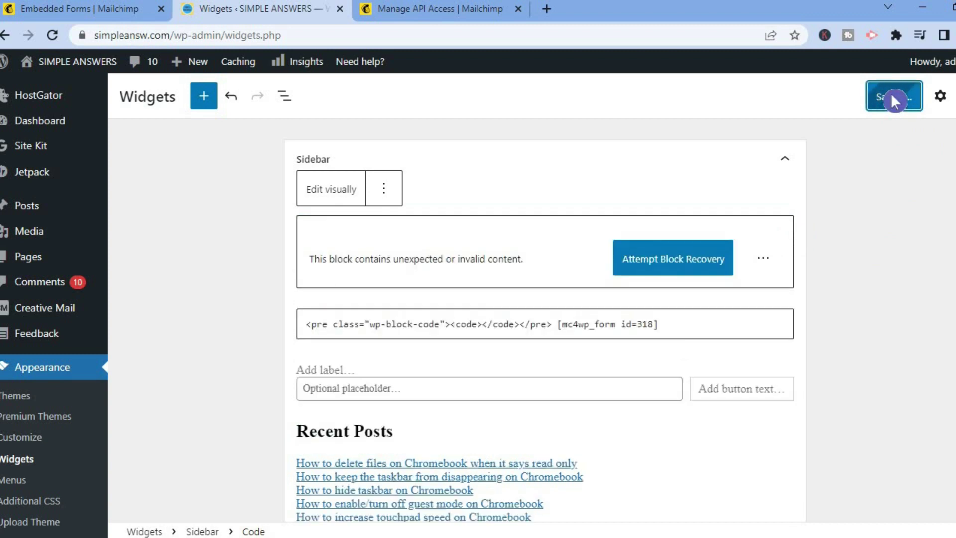
Step: Resolve the new sidebar block's invalid content by converting it to HTML, and update the widgets again
{"action": "left_click", "coordinate": [762, 259]}
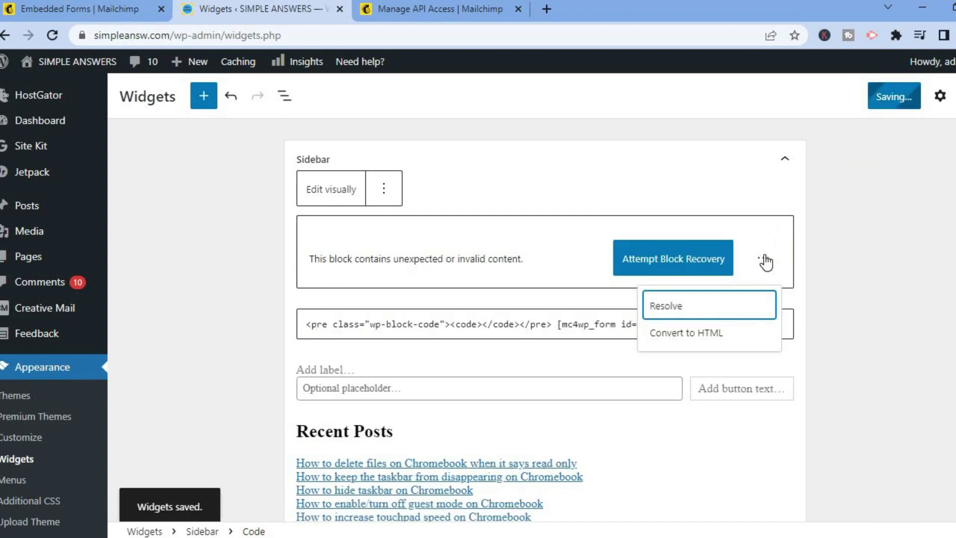
{"action": "left_click", "coordinate": [738, 312]}
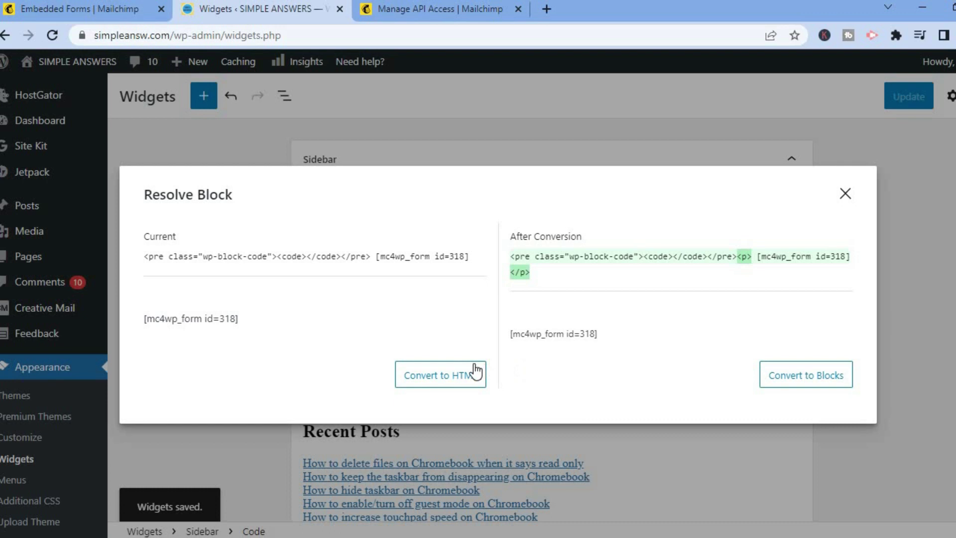
{"action": "left_click", "coordinate": [466, 374]}
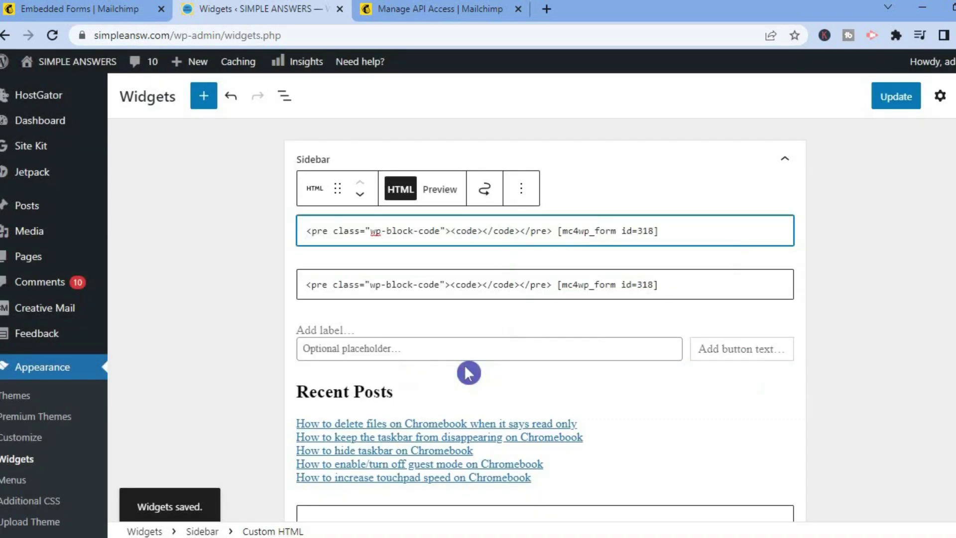
{"action": "left_click", "coordinate": [896, 102]}
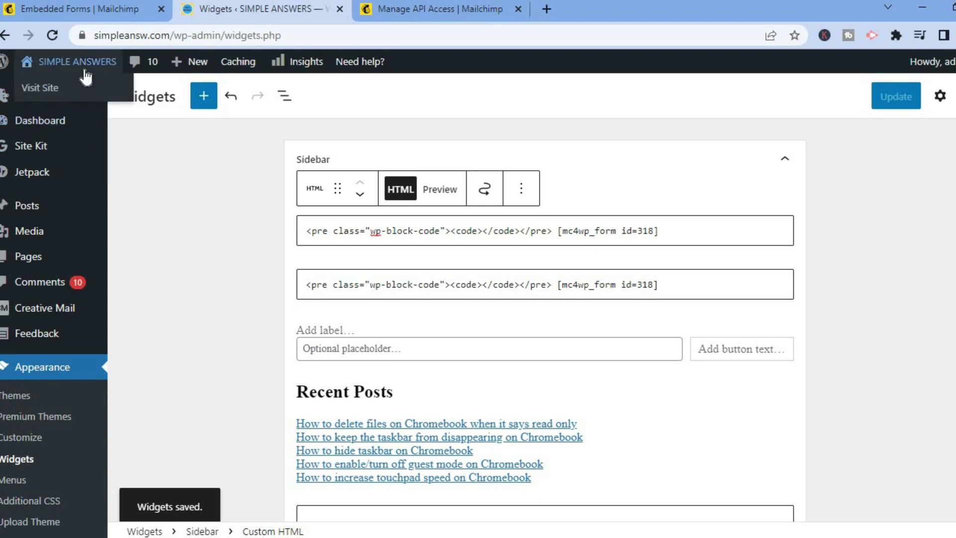
Step: Open the live SIMPLE ANSWERS site in a new browser tab and switch to it to check the form
{"action": "left_click", "coordinate": [80, 81]}
{"action": "right_click", "coordinate": [57, 86]}
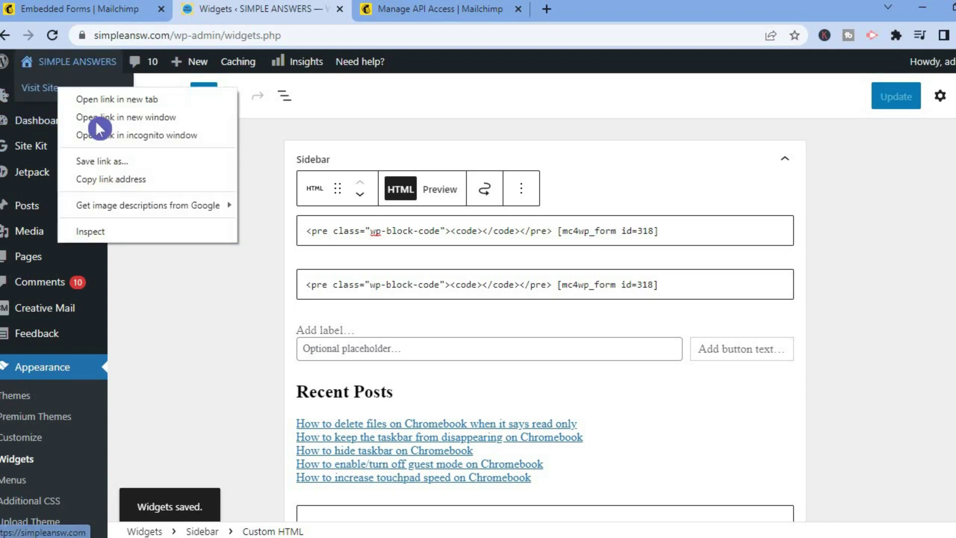
{"action": "left_click", "coordinate": [77, 97]}
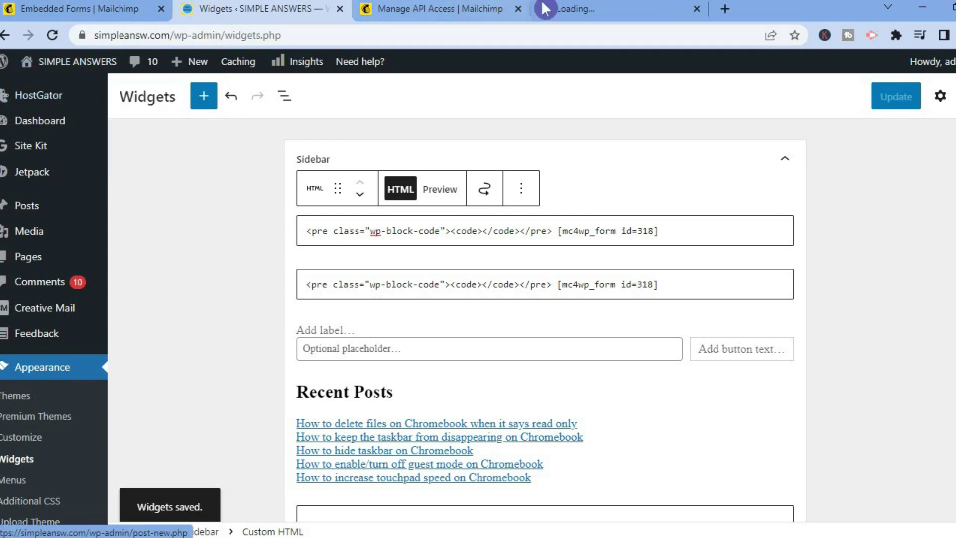
{"action": "left_click", "coordinate": [597, 13]}
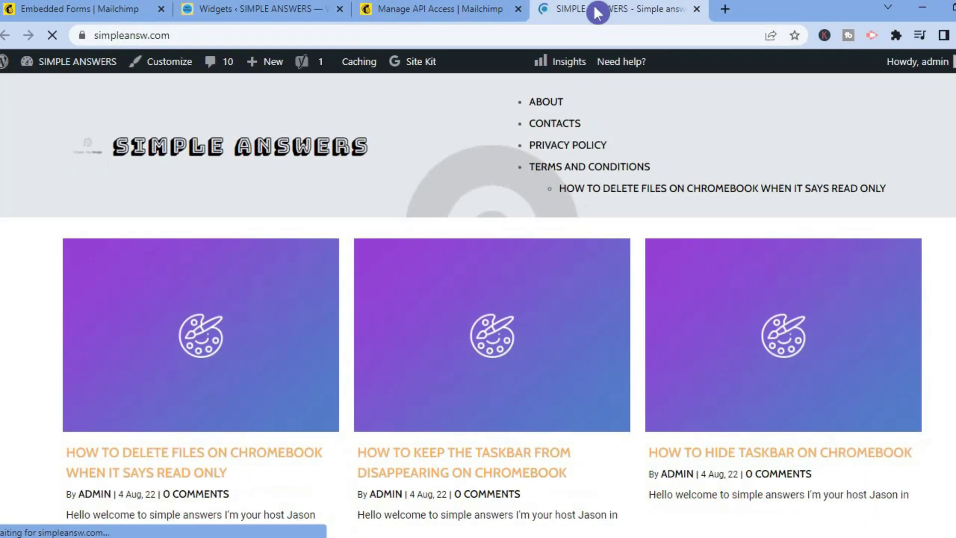